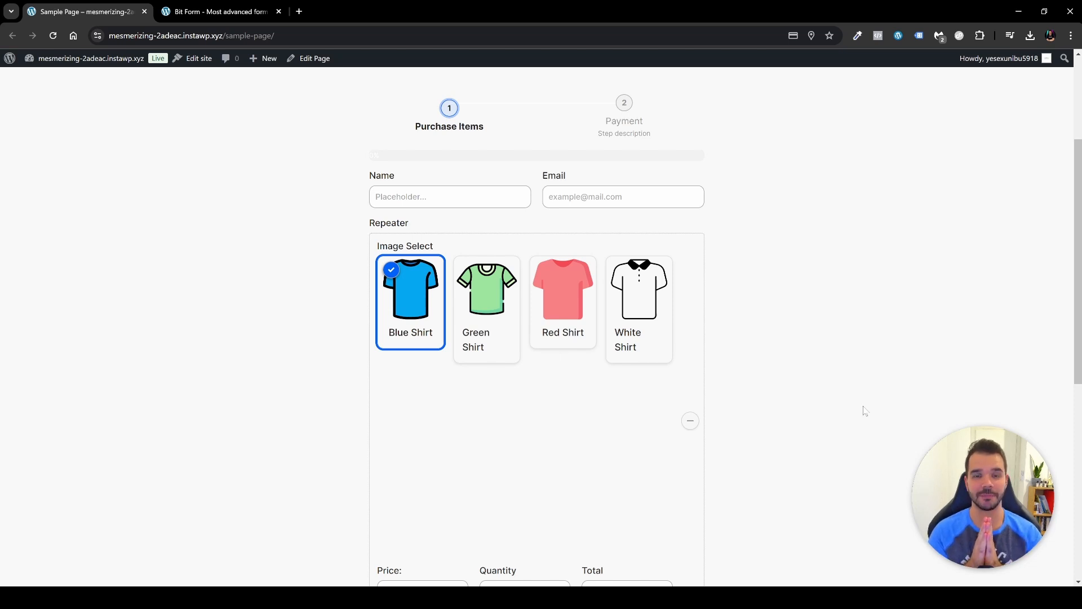
- Choose the Blue Shirt in the sample order form and set its quantity to 4
scroll(613, 227, "down", 2)
left_click(562, 180)
left_click(420, 200)
scroll(519, 406, "down", 2)
left_click(521, 365)
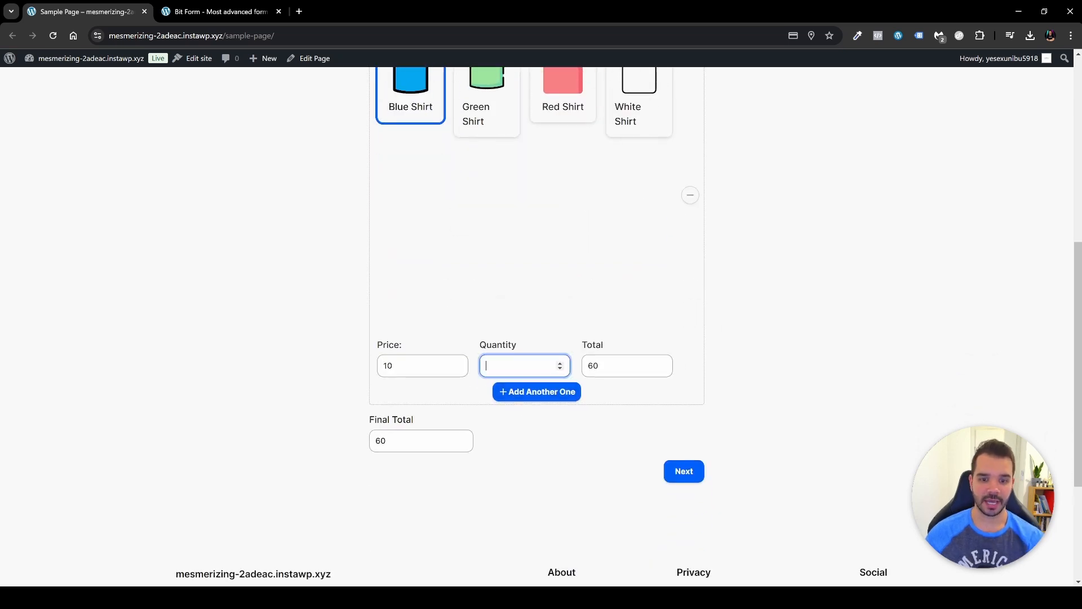
type("4")
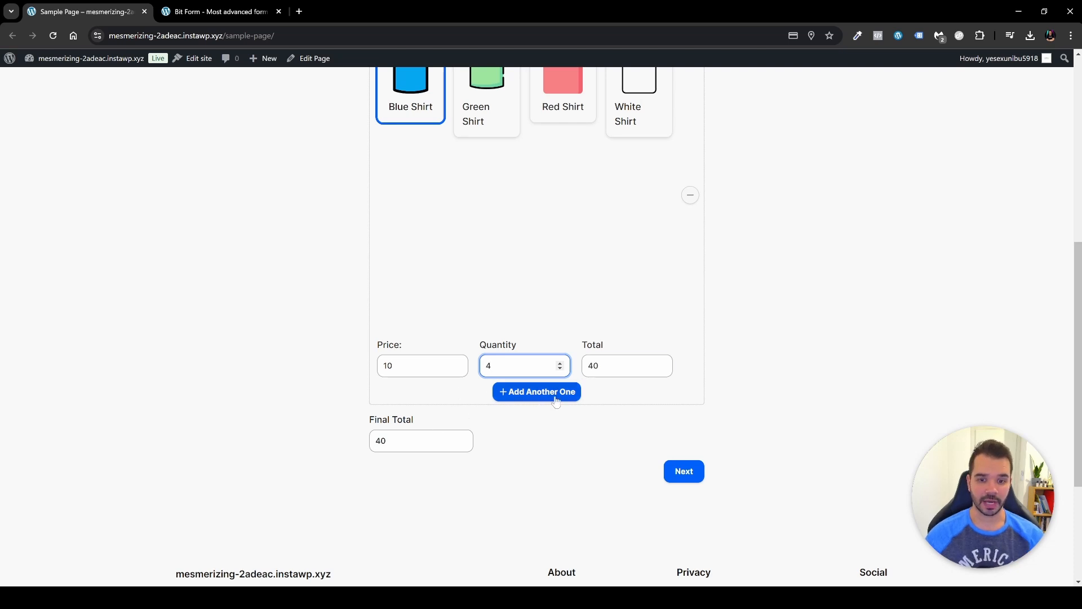
scroll(556, 400, "up", 4)
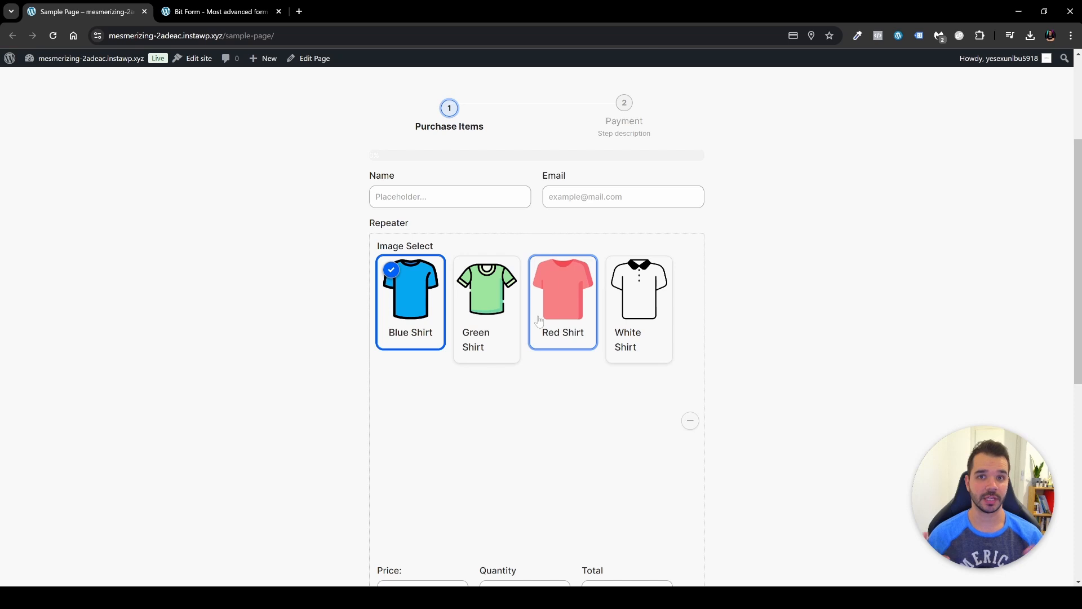
scroll(539, 320, "down", 2)
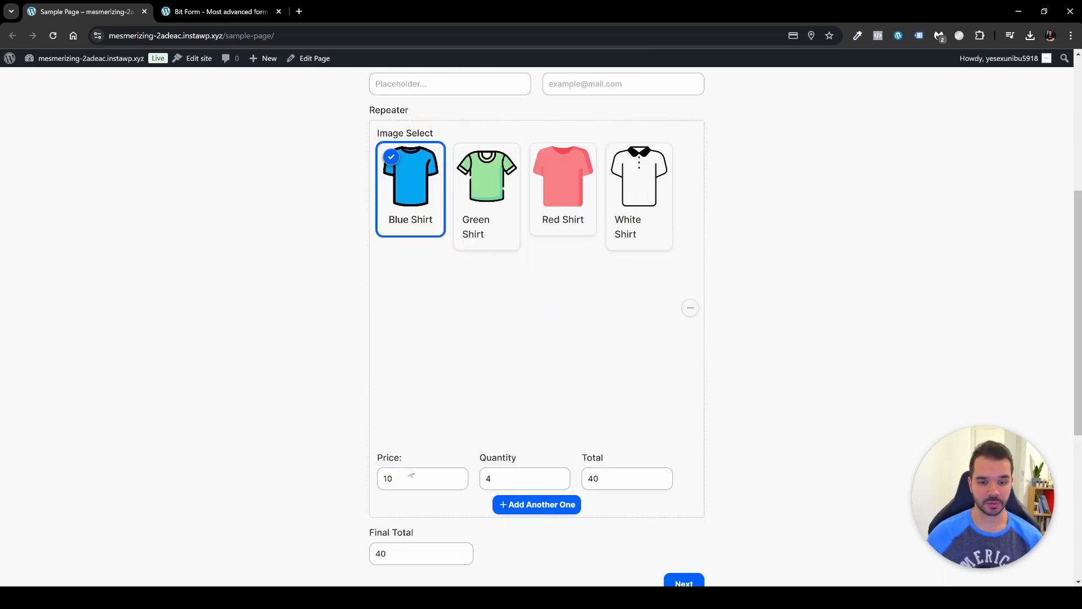
scroll(539, 490, "down", 2)
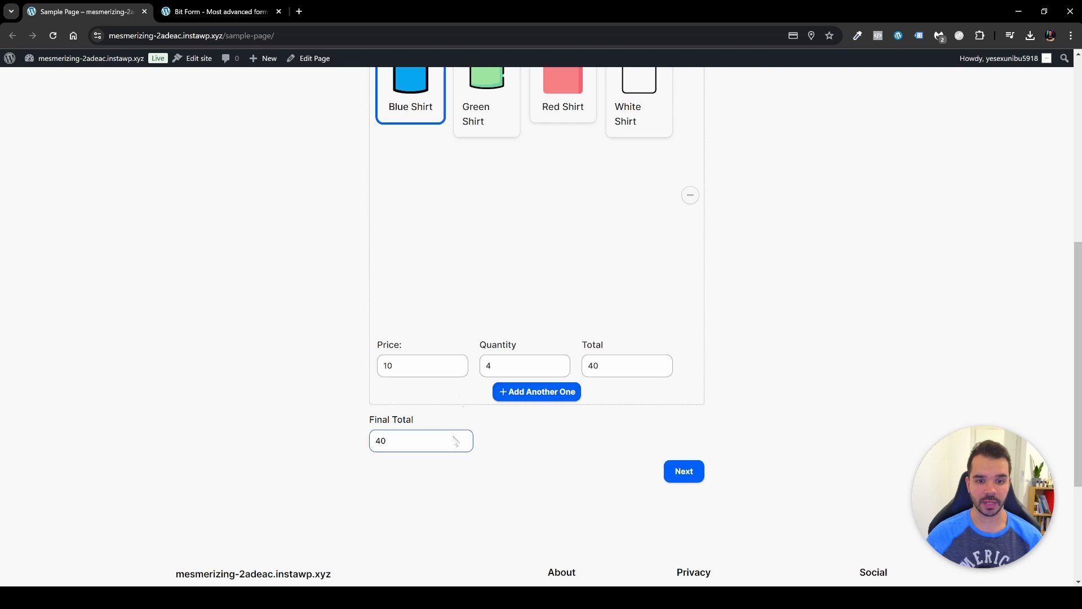
- Add another item to the order, choosing the Green Shirt with a quantity of 3
left_click(536, 392)
scroll(555, 405, "down", 3)
left_click(489, 315)
scroll(485, 392, "down", 2)
left_click(524, 456)
type("3")
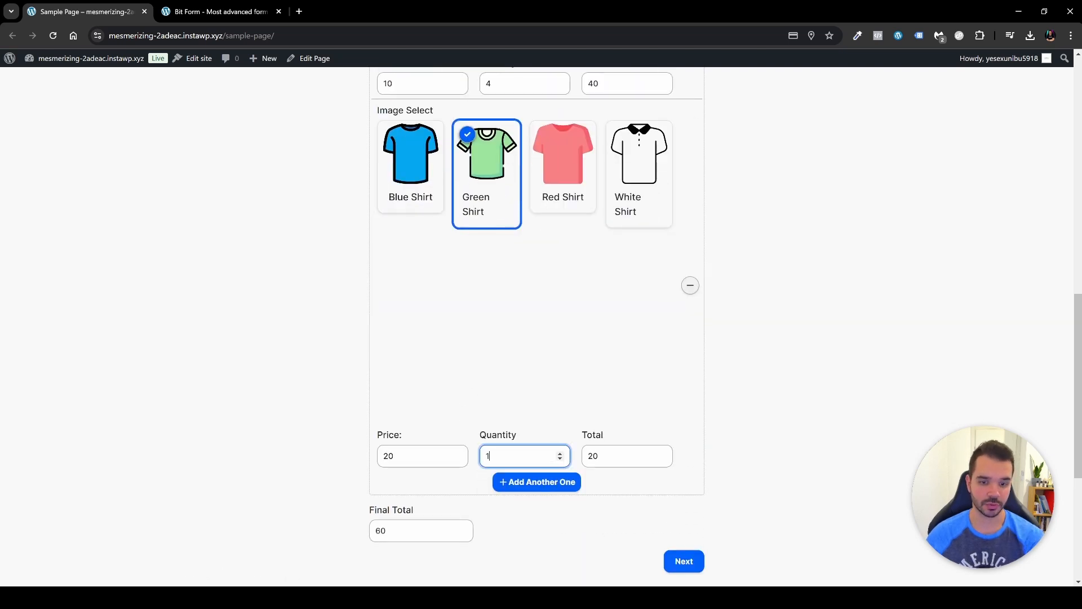
scroll(614, 459, "up", 1)
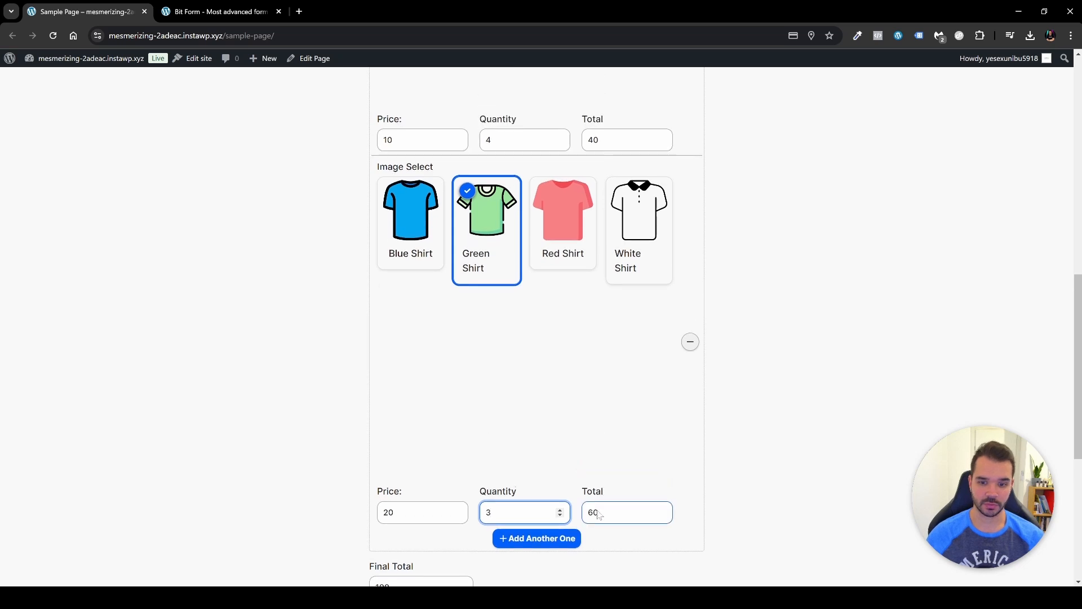
scroll(425, 534, "down", 1)
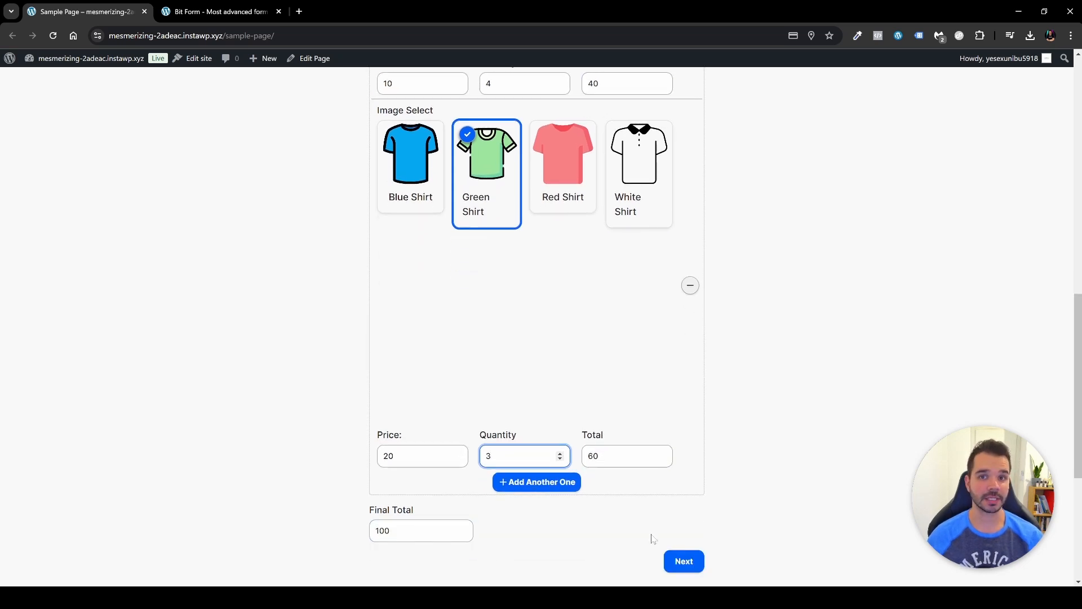
- Continue to the Payment step, draw a freehand signature and accept the terms and conditions
left_click(684, 561)
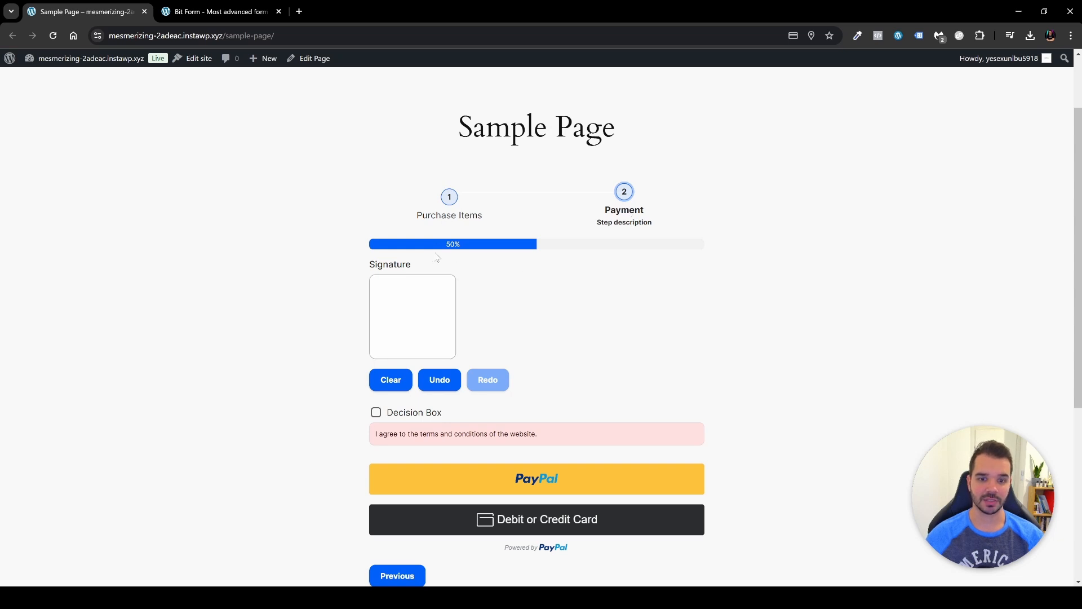
mouse_move(396, 307)
left_mouse_down()
mouse_move(406, 317)
mouse_move(427, 289)
mouse_move(455, 333)
left_mouse_up()
scroll(433, 378, "down", 2)
left_click(377, 301)
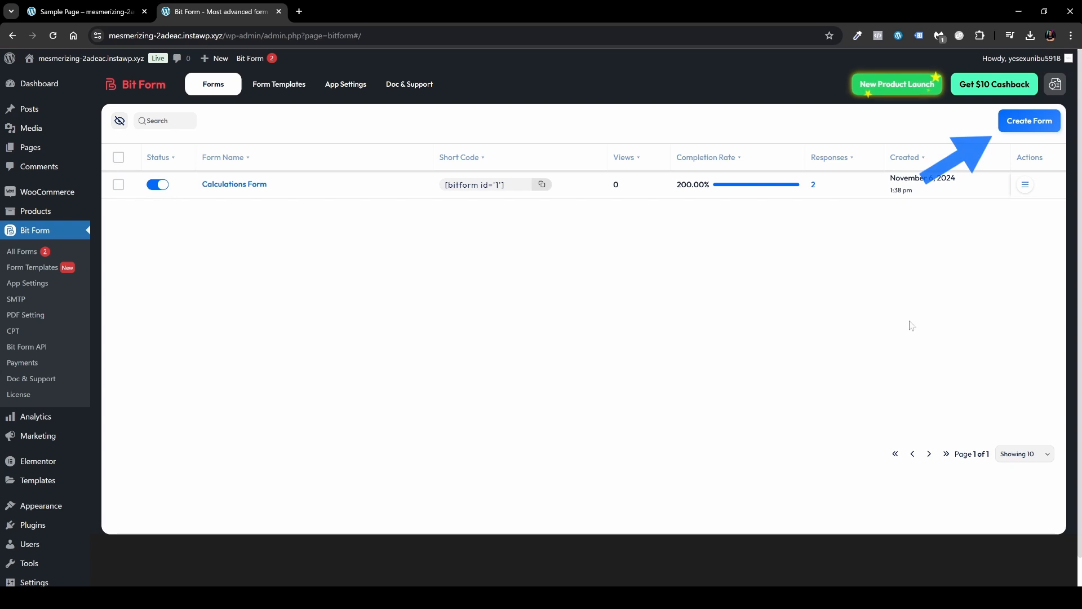
- Create a new form from the Blank template
left_click(1035, 129)
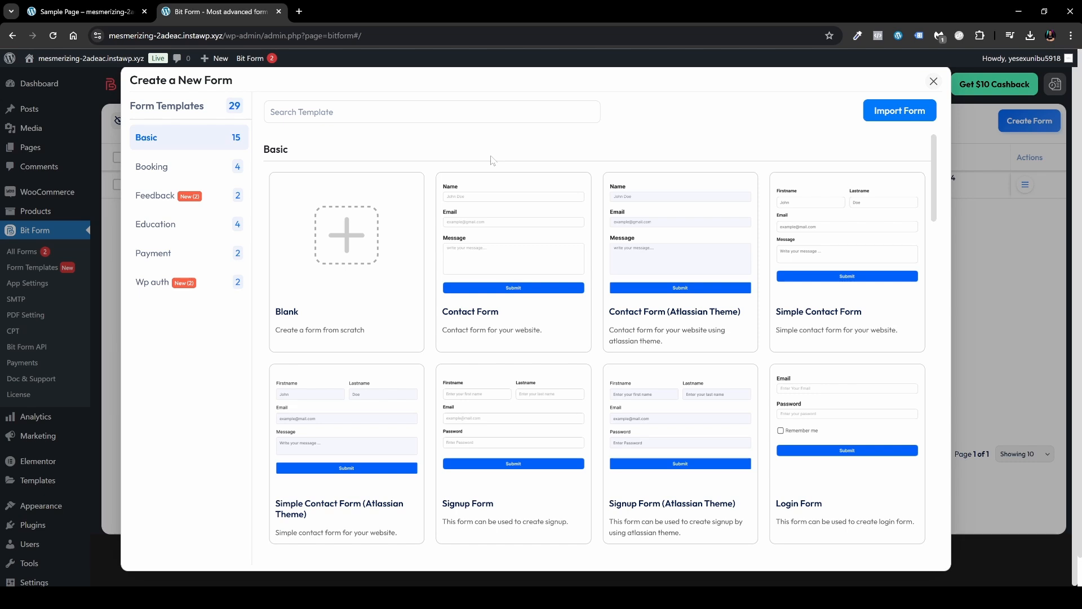
mouse_move(312, 309)
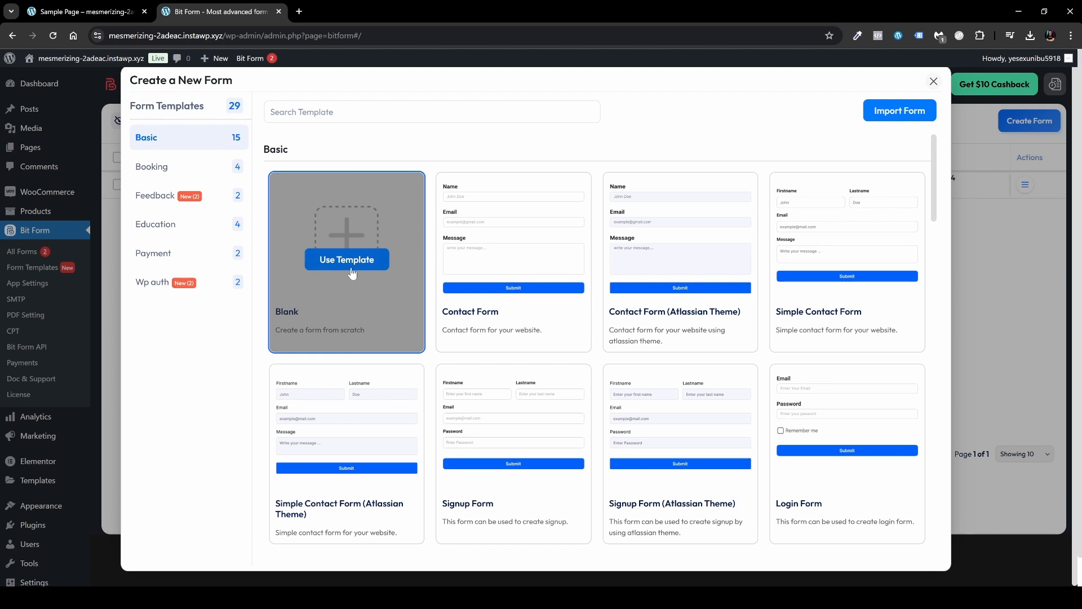
left_click(355, 260)
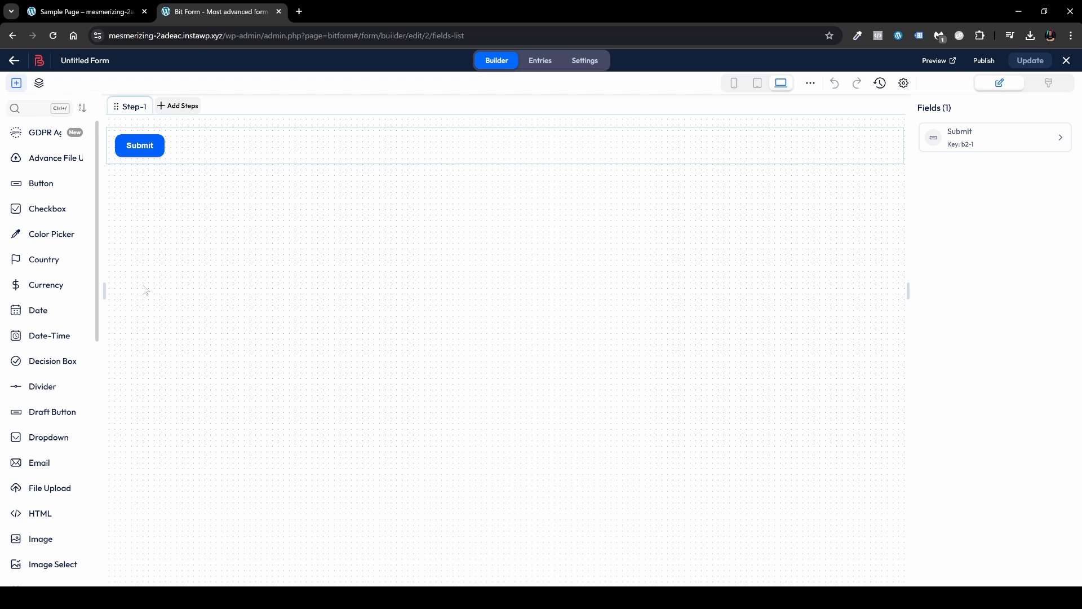
- Add a Text field above the Submit button and shrink it to half the form's width
scroll(78, 338, "down", 10)
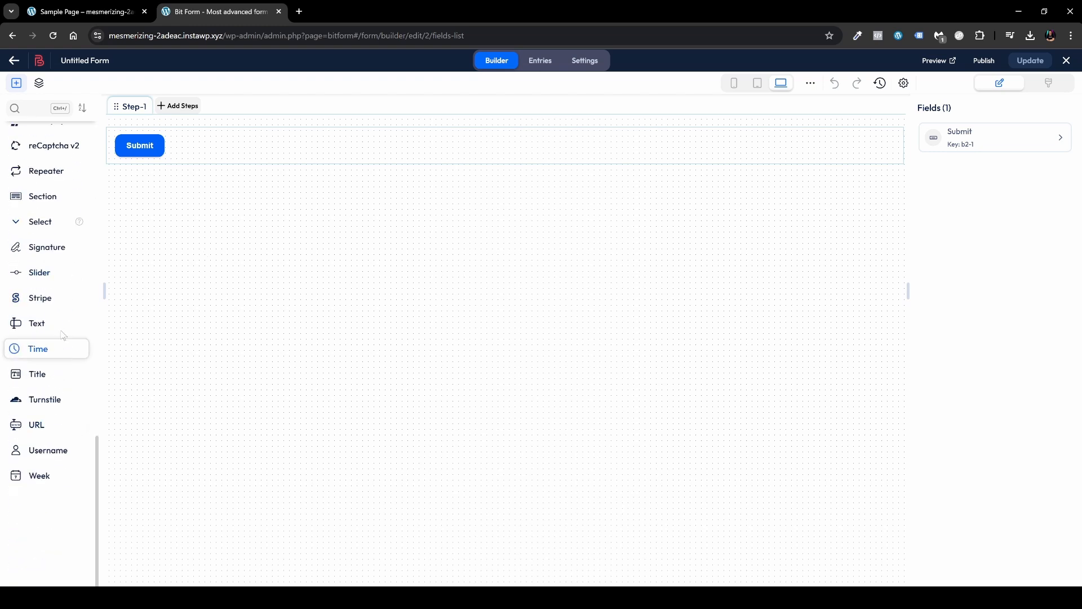
left_click_drag(46, 324, 176, 147)
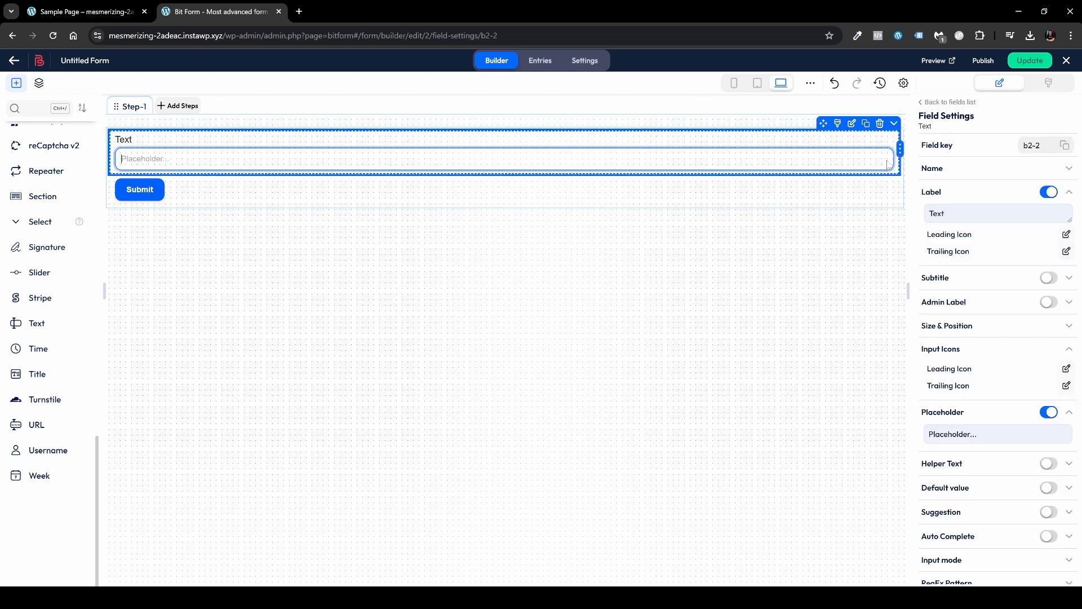
left_click_drag(900, 150, 505, 149)
- Add an Email field at half width and place it beside the Text field in the same row
scroll(62, 393, "up", 15)
left_click_drag(79, 462, 596, 191)
left_click_drag(899, 191, 511, 193)
left_click_drag(440, 167, 837, 123)
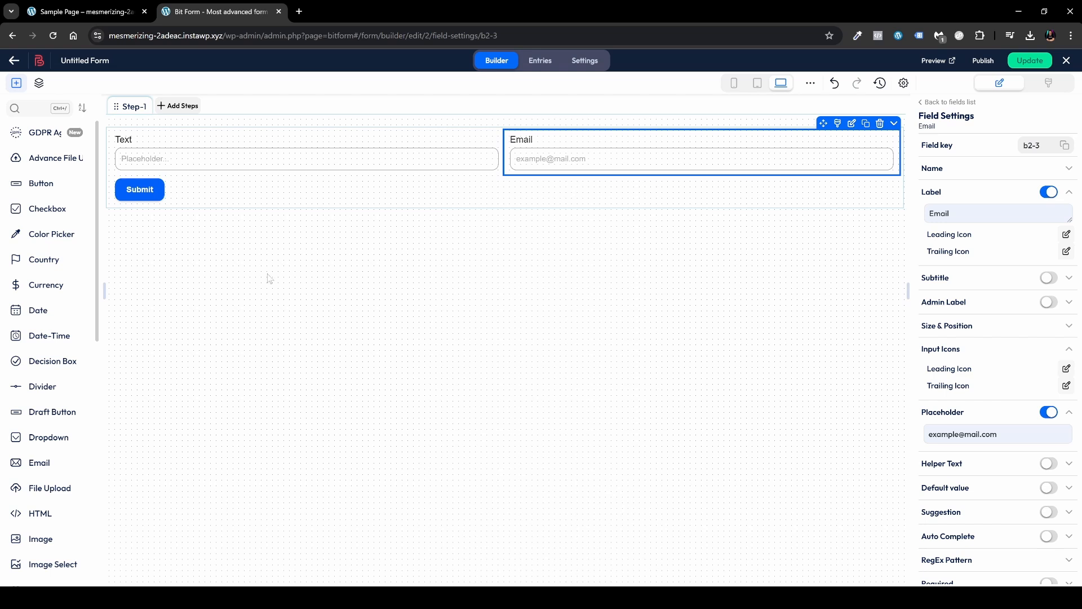
- Add a Repeater field between the Text and Email row and the Submit button
scroll(86, 285, "down", 5)
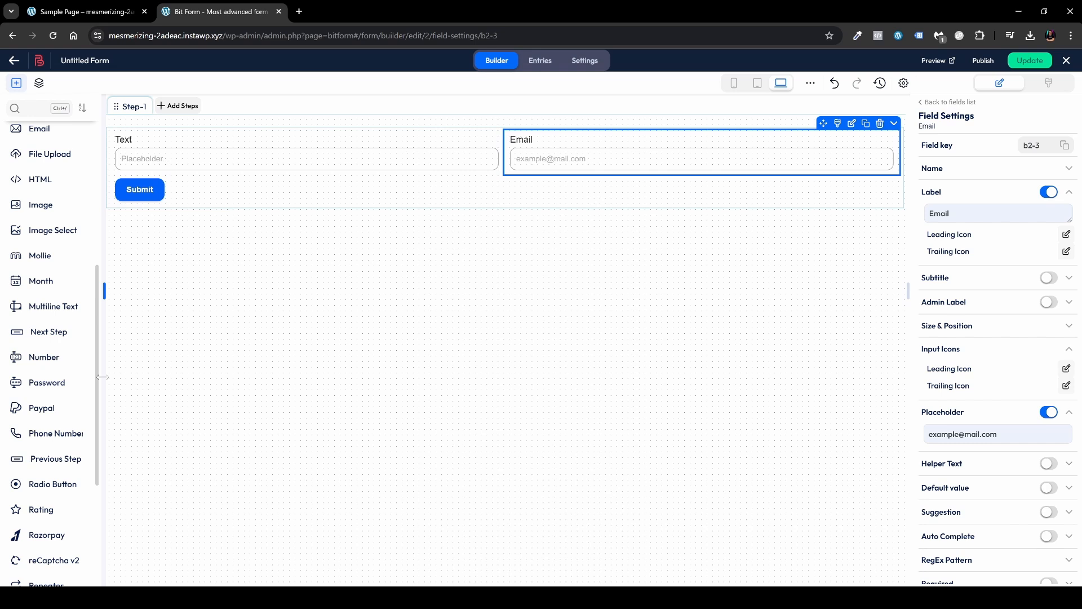
scroll(85, 394, "down", 3)
left_click_drag(48, 416, 250, 225)
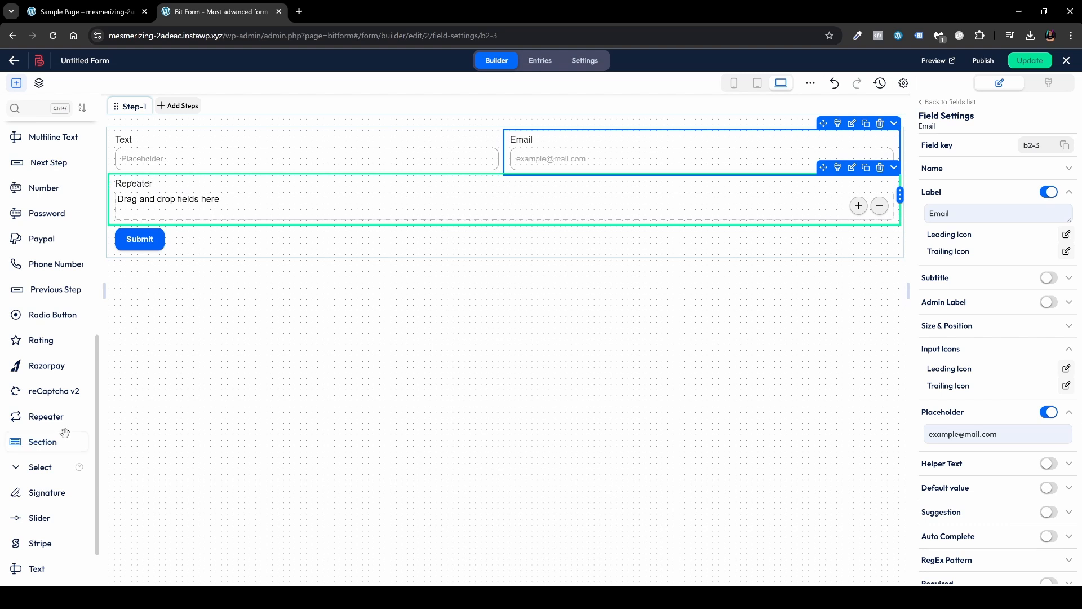
- Place an Image Select field inside the Repeater
scroll(66, 400, "up", 1)
scroll(66, 396, "up", 5)
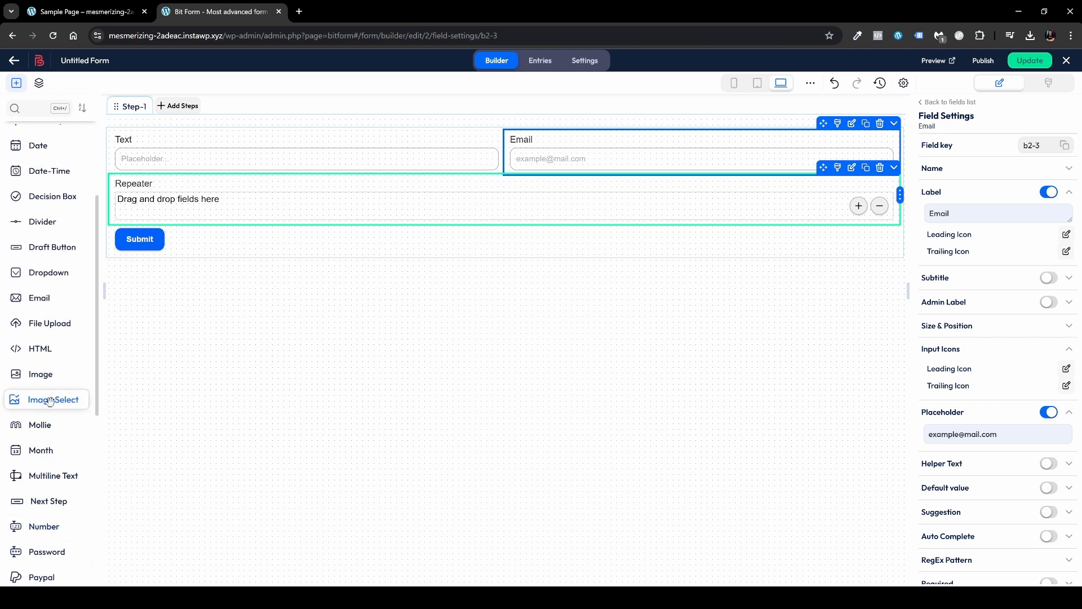
left_click_drag(49, 402, 217, 194)
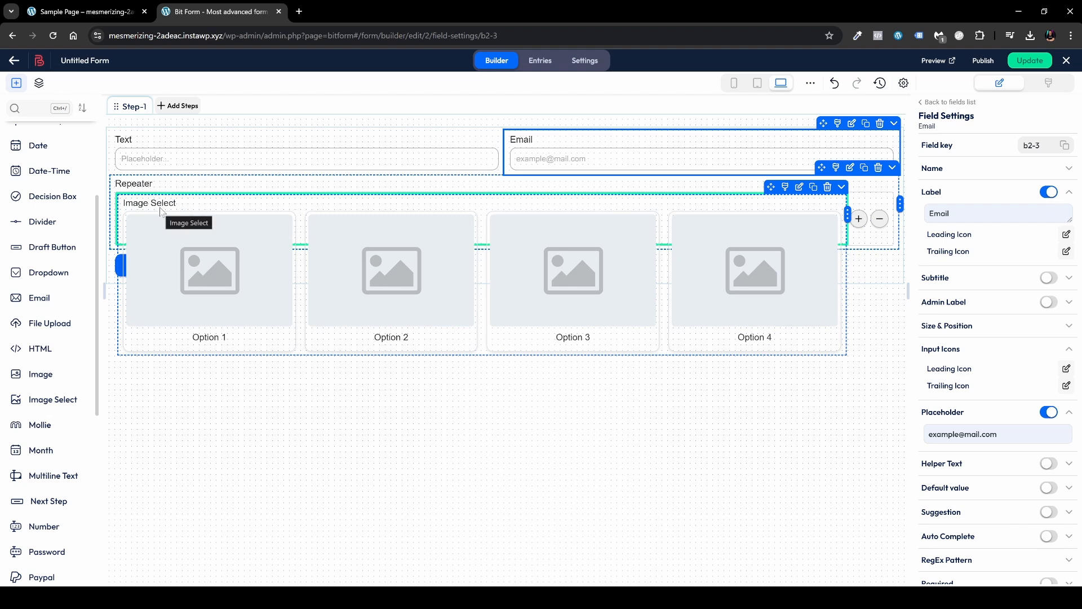
- Add a Number field inside the Repeater, below the Image Select field
scroll(78, 415, "down", 3)
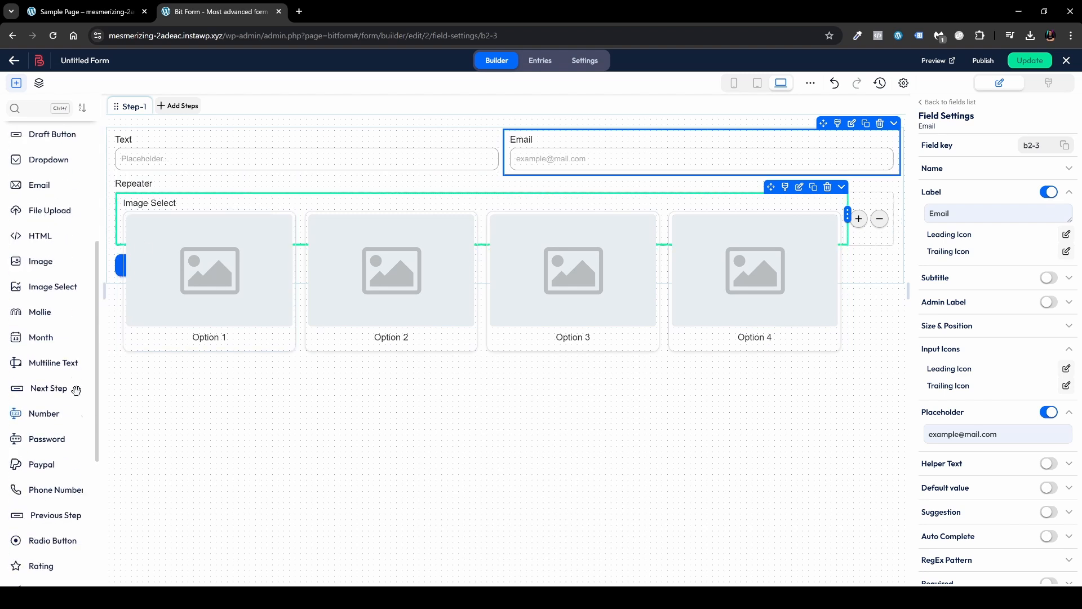
left_click_drag(85, 357, 173, 290)
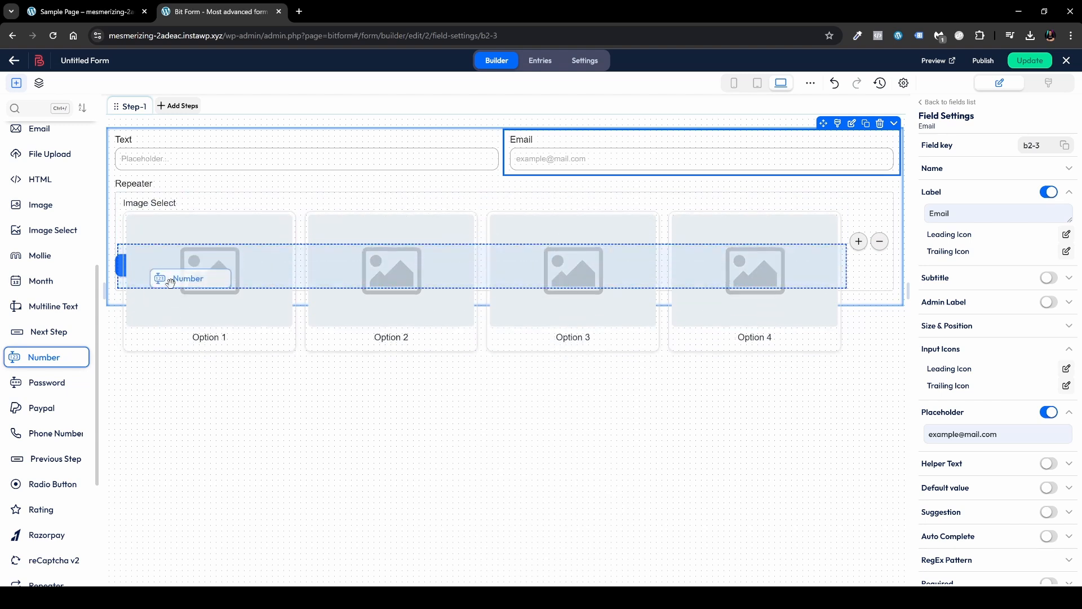
left_click_drag(174, 290, 174, 288)
left_click(877, 280)
left_click(843, 273)
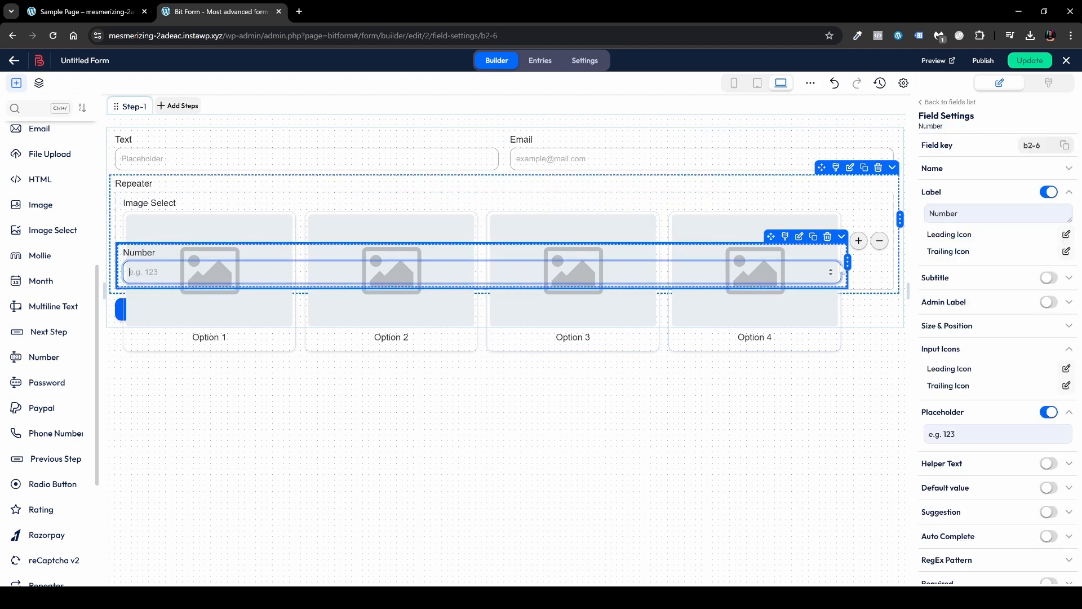
- Change the Image Select field's label to "Choose Your Shirt Color"
left_click(851, 288)
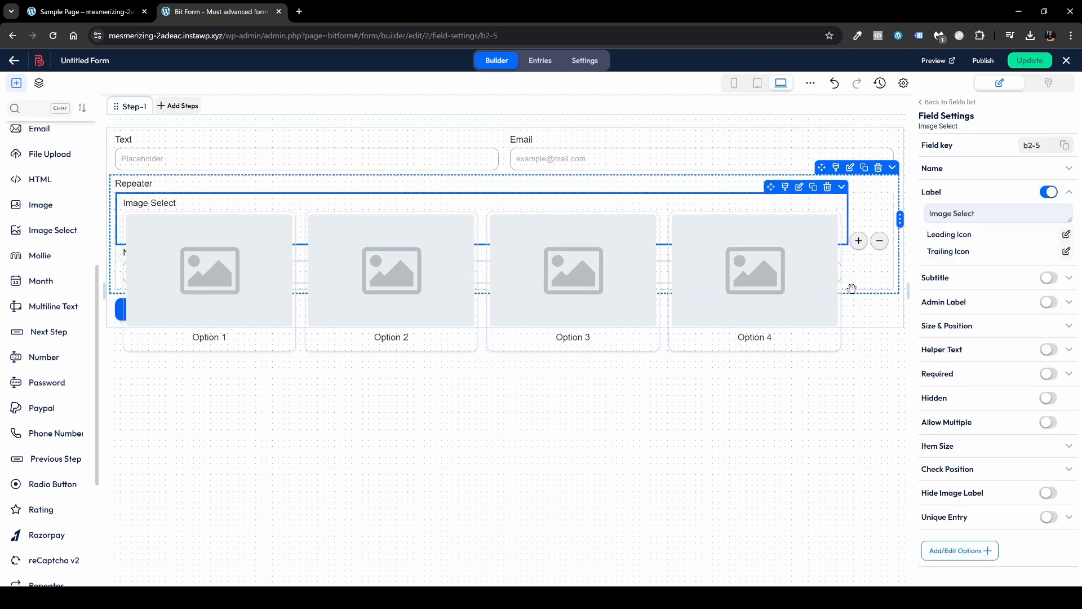
double_click(482, 215)
left_click(439, 235)
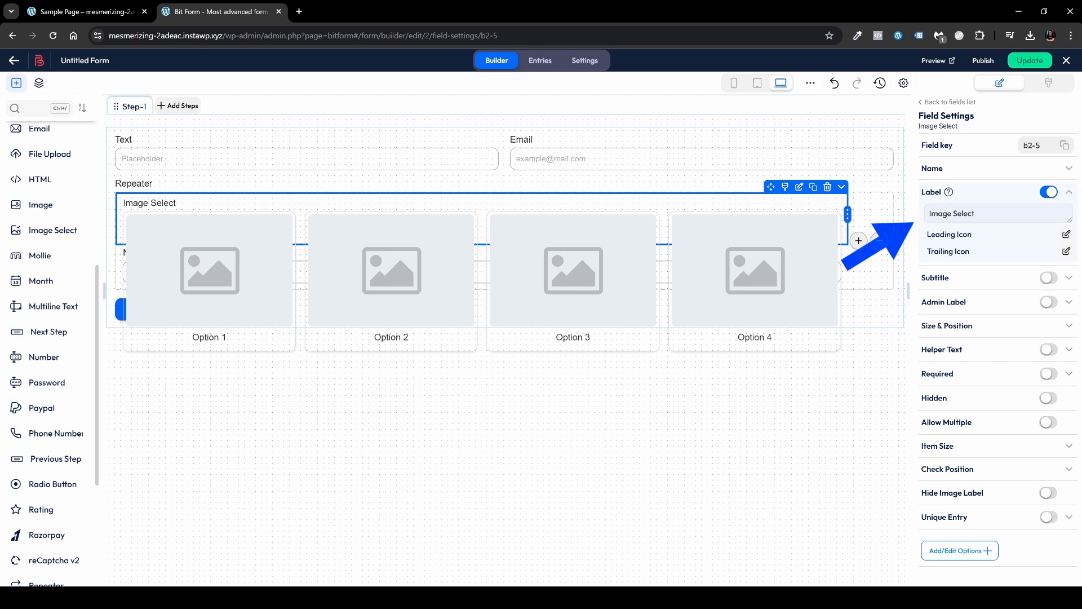
left_click_drag(977, 214, 928, 214)
type("Choose Your")
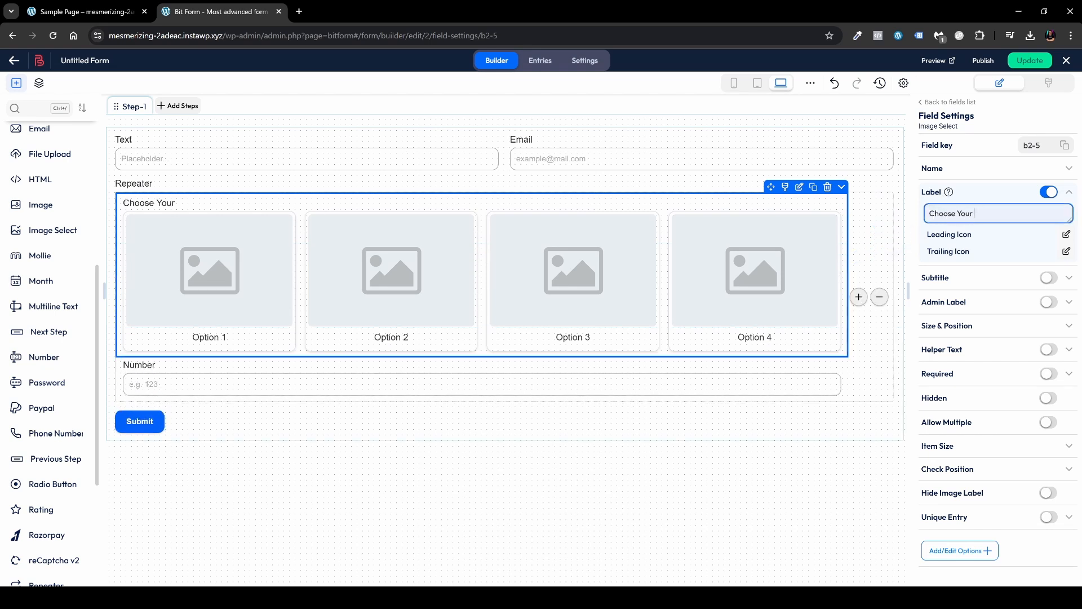
type(" Shirt Color")
- Change the Repeater field's label to "Products"
left_click(309, 193)
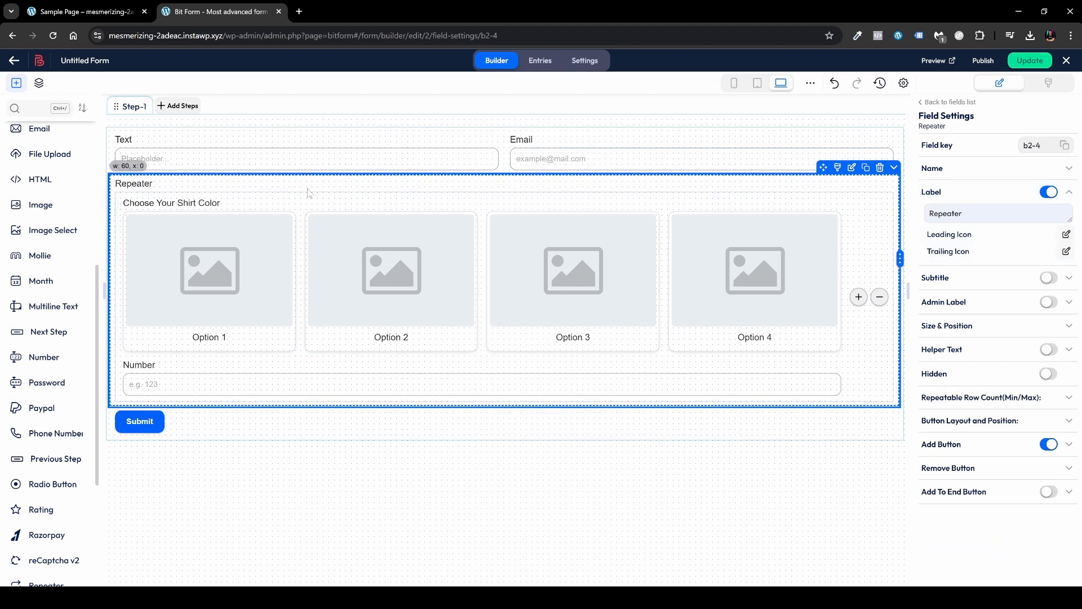
double_click(945, 213)
type("Products")
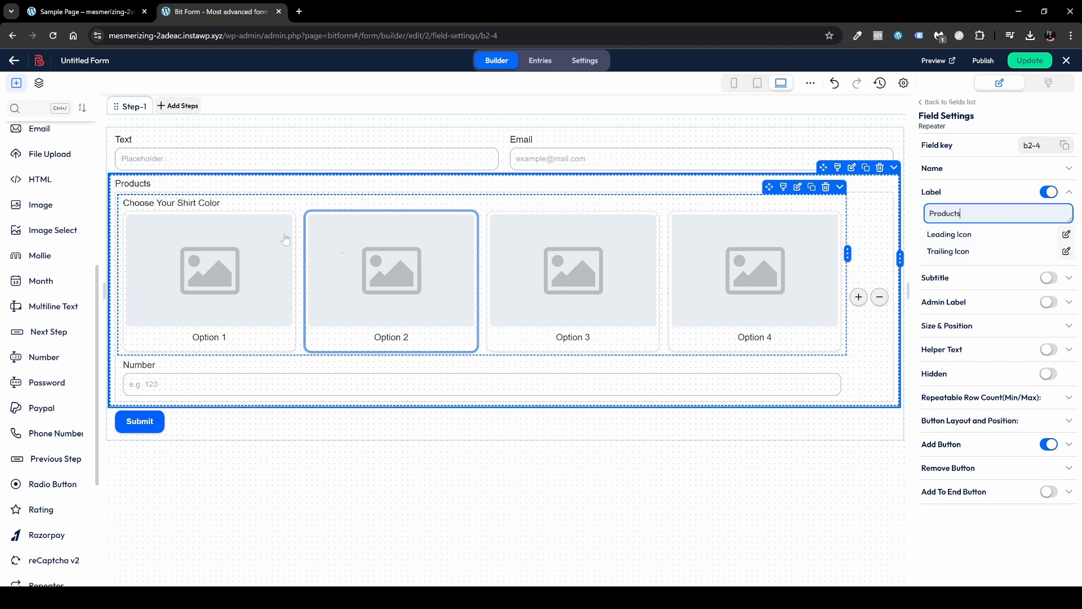
- Narrow the Number field to a width of 20 and change its label to "Price"
left_click(214, 372)
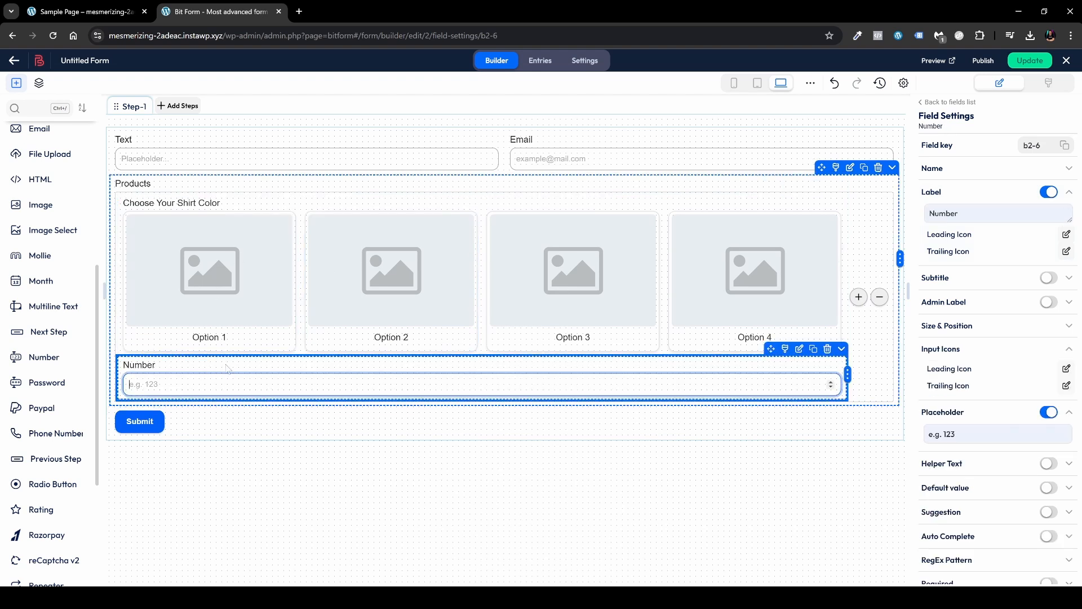
left_click_drag(847, 374, 356, 373)
left_click(171, 368)
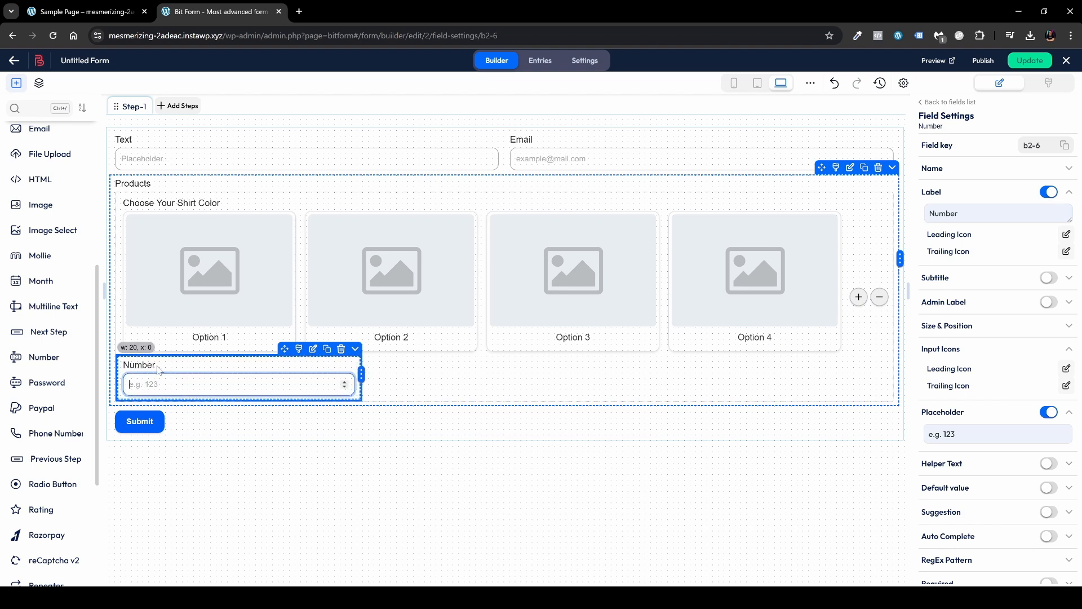
double_click(943, 213)
type("Price")
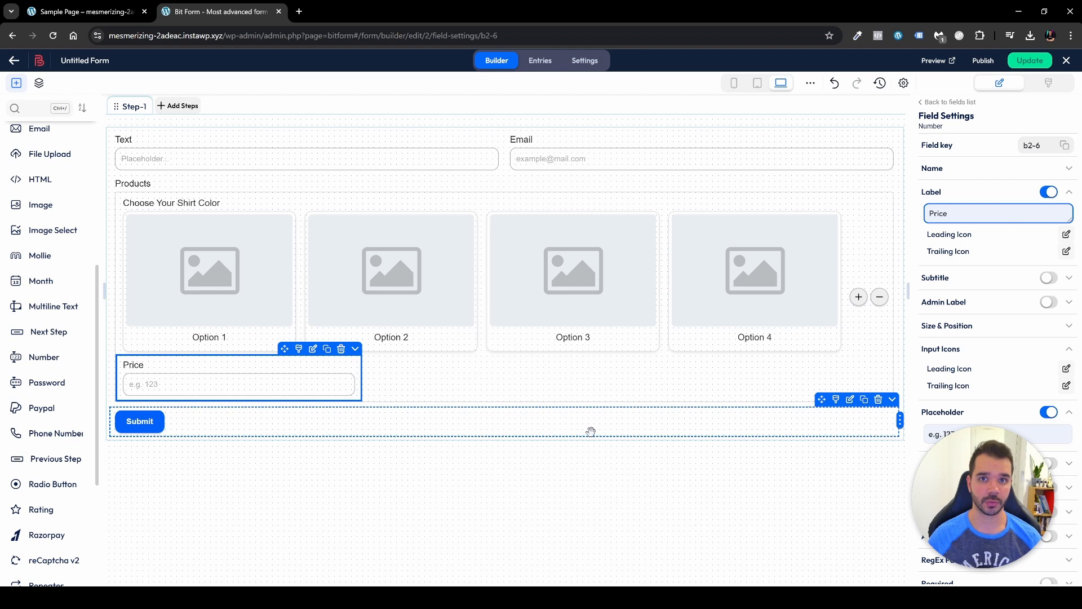
- Make the Price field read-only
left_click(225, 374)
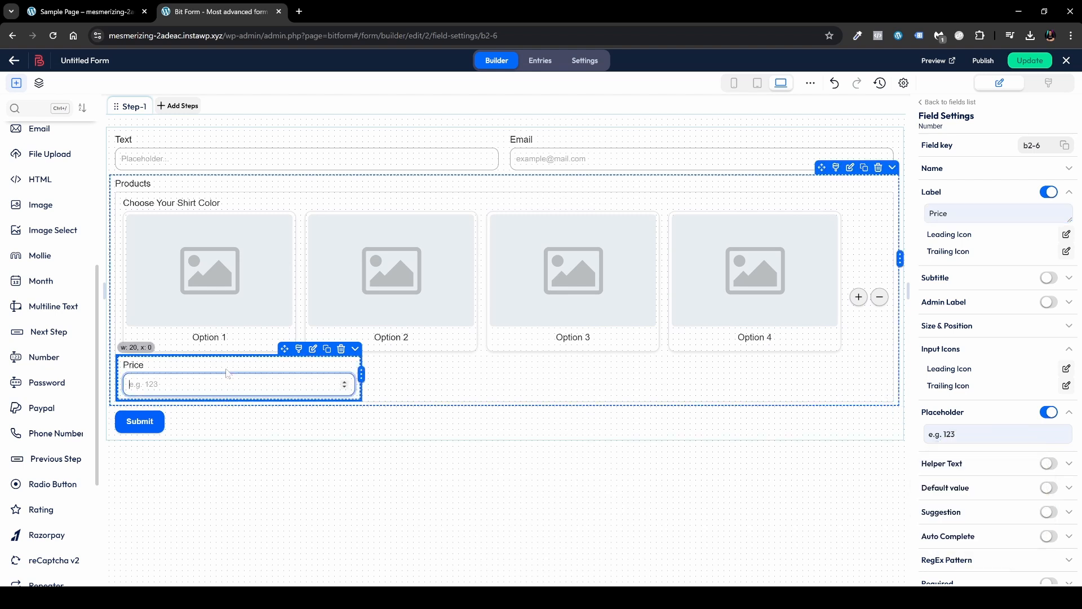
scroll(1028, 417, "down", 3)
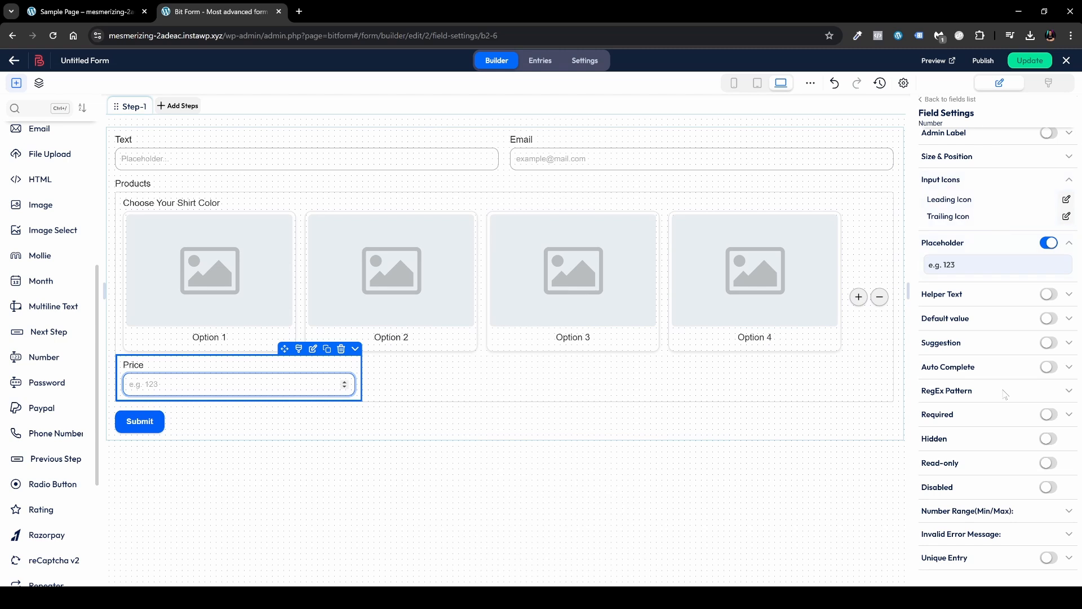
left_click(1050, 463)
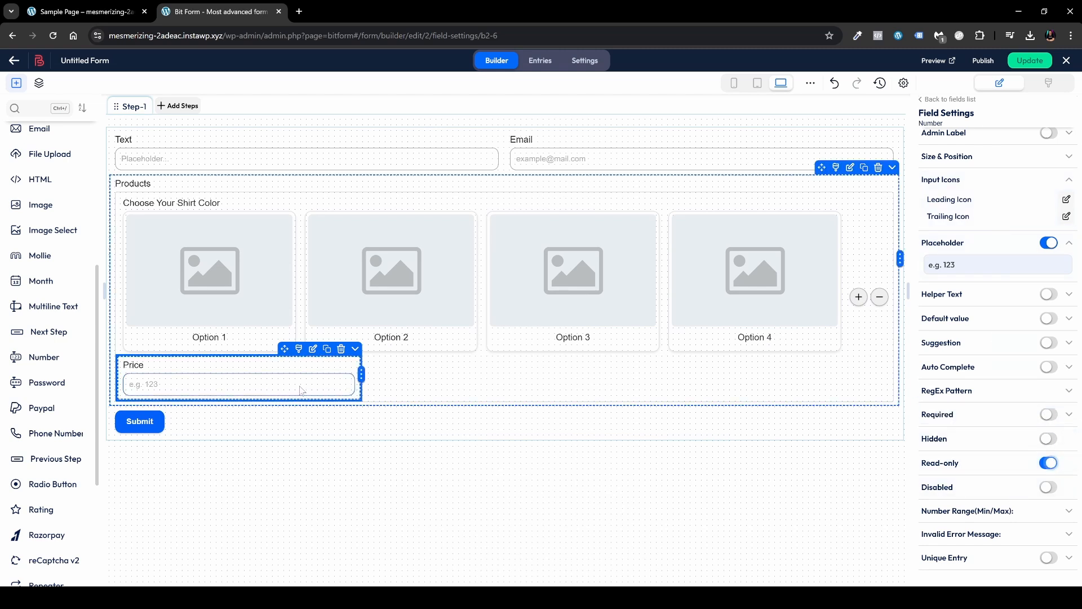
- Clone the Price field and place the copy directly beside the original in the Products repeater
right_click(280, 369)
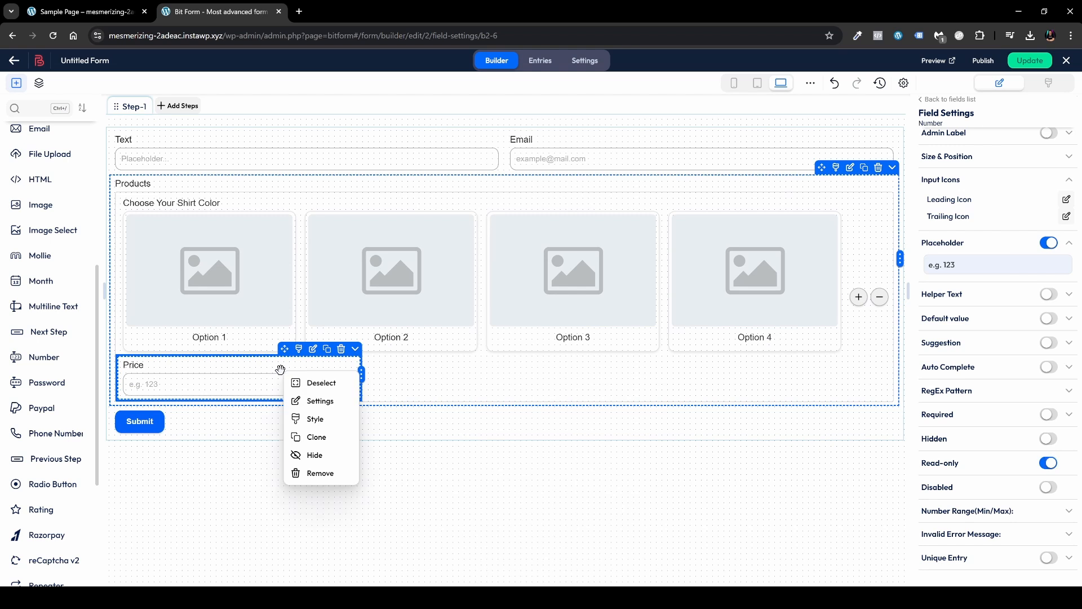
left_click(317, 437)
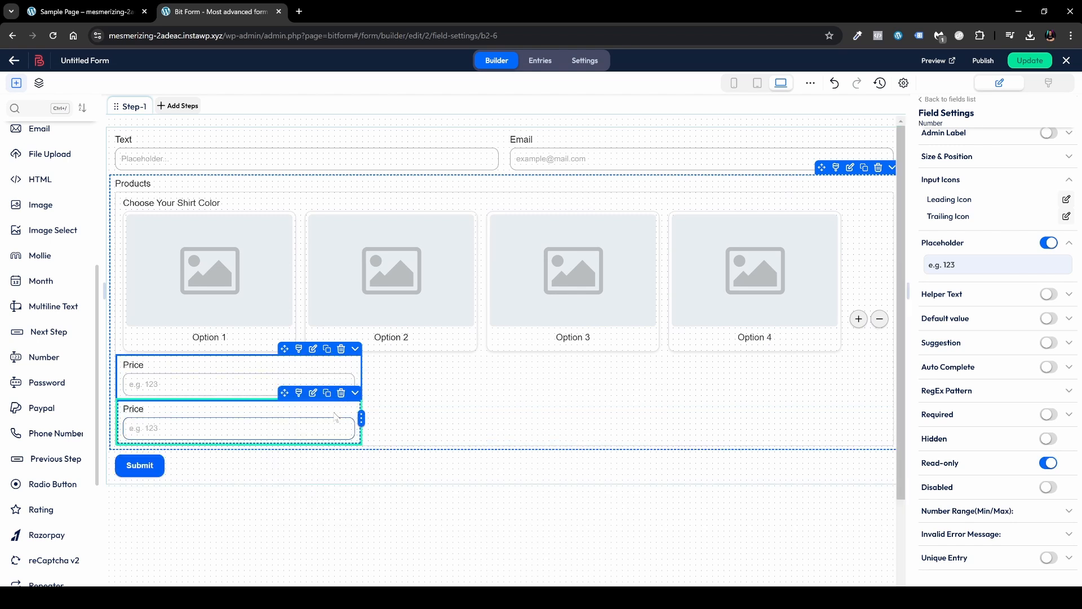
mouse_move(285, 392)
left_mouse_down()
mouse_move(467, 379)
mouse_move(563, 353)
mouse_move(527, 350)
left_mouse_up()
left_click(420, 370)
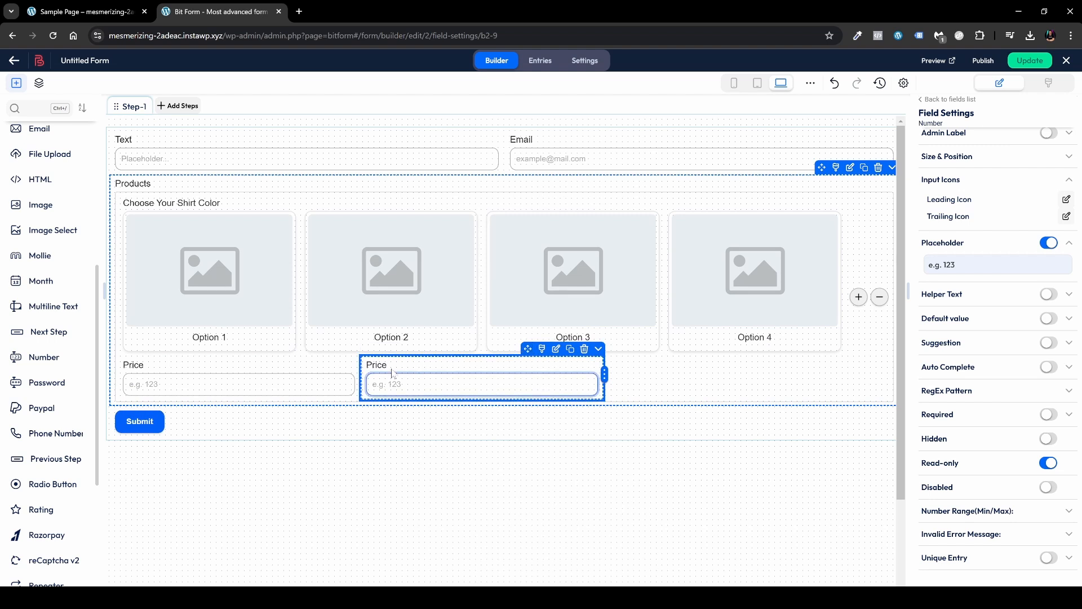
left_click(430, 369)
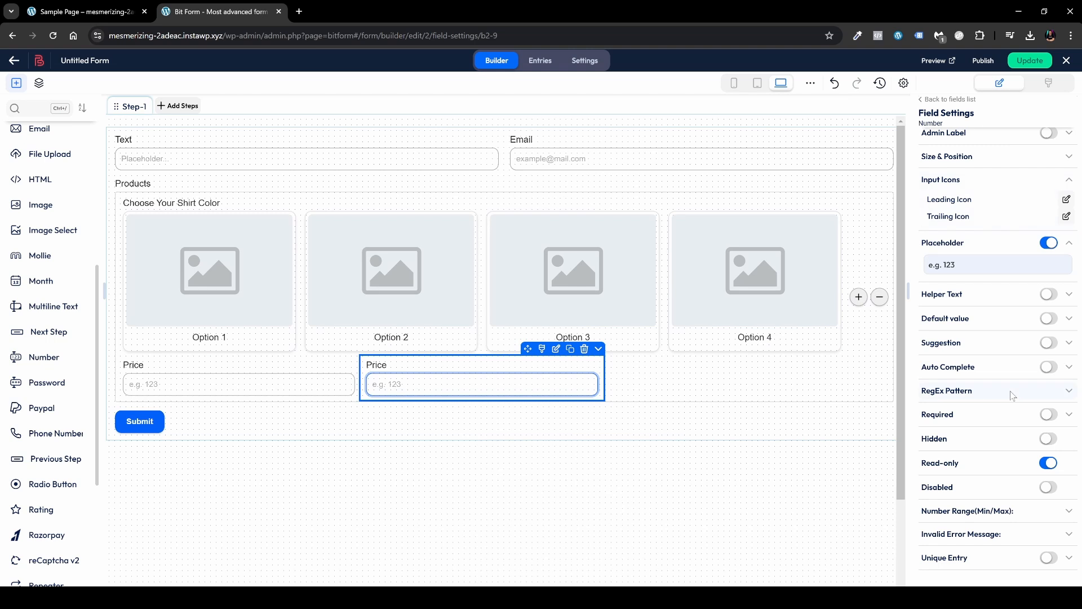
- Change the cloned Price field's label to "Quantity"
scroll(1012, 395, "up", 3)
double_click(949, 214)
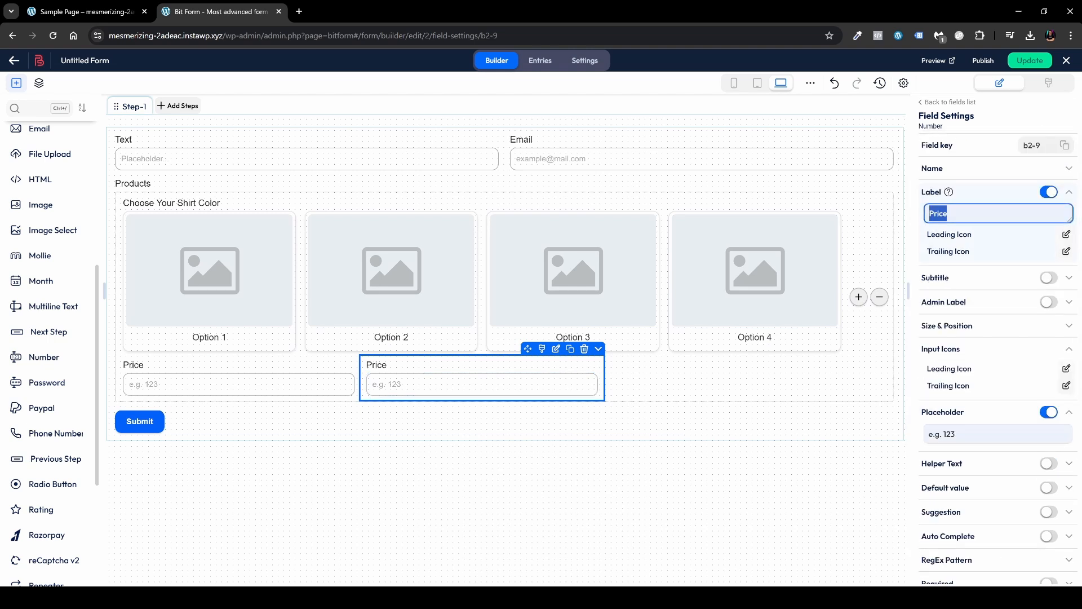
type("Quanitity")
key("BackSpace")
key("BackSpace")
key("BackSpace")
key("BackSpace")
key("BackSpace")
type("tity")
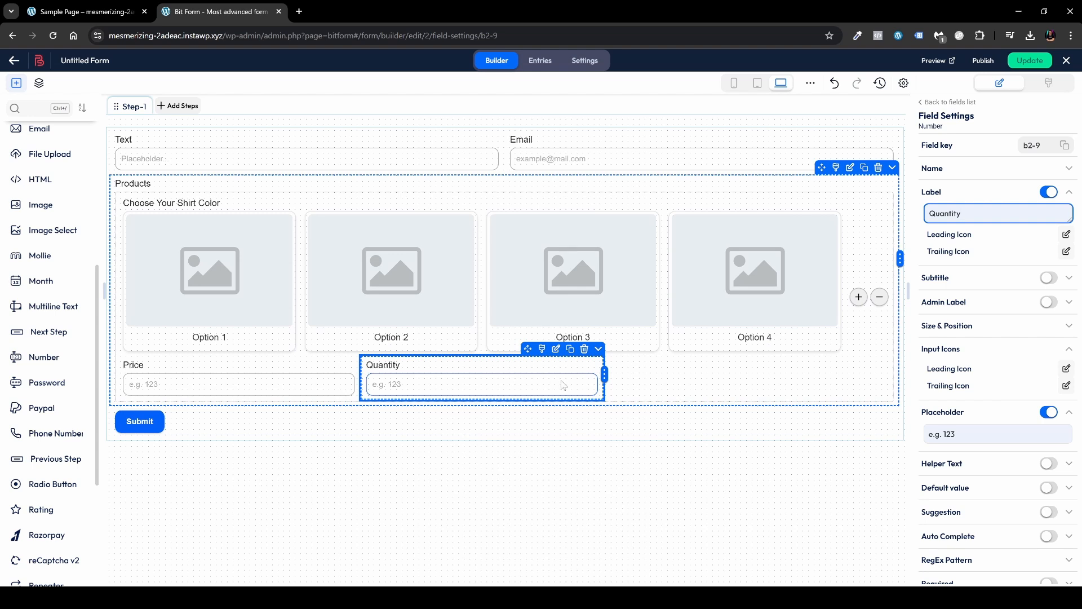
- Turn off read-only for the Quantity field and remove the placeholders from both the Quantity and Price fields
scroll(998, 392, "down", 3)
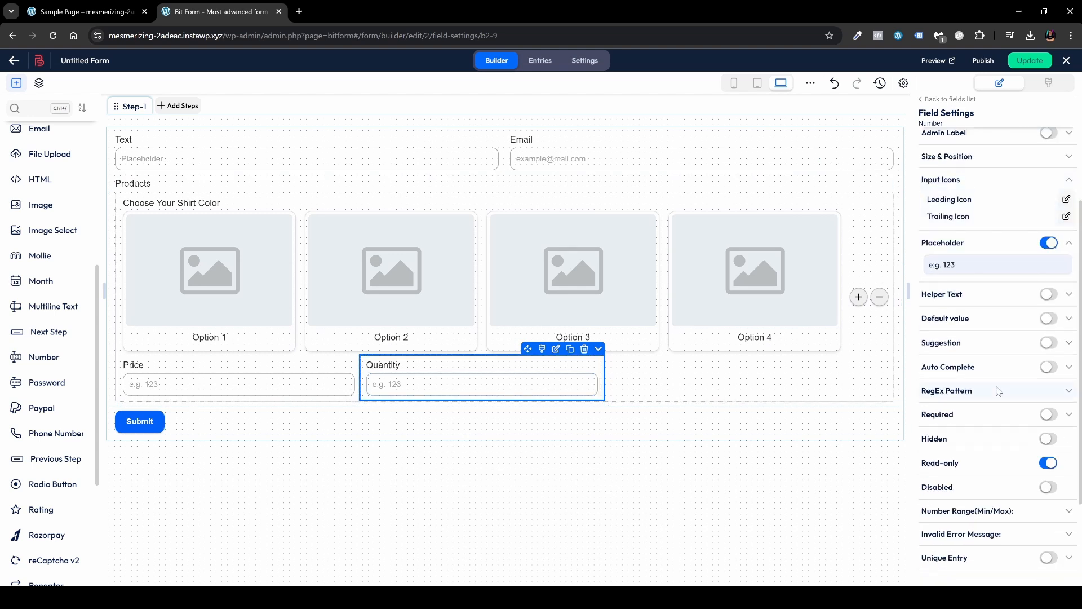
left_click(1049, 463)
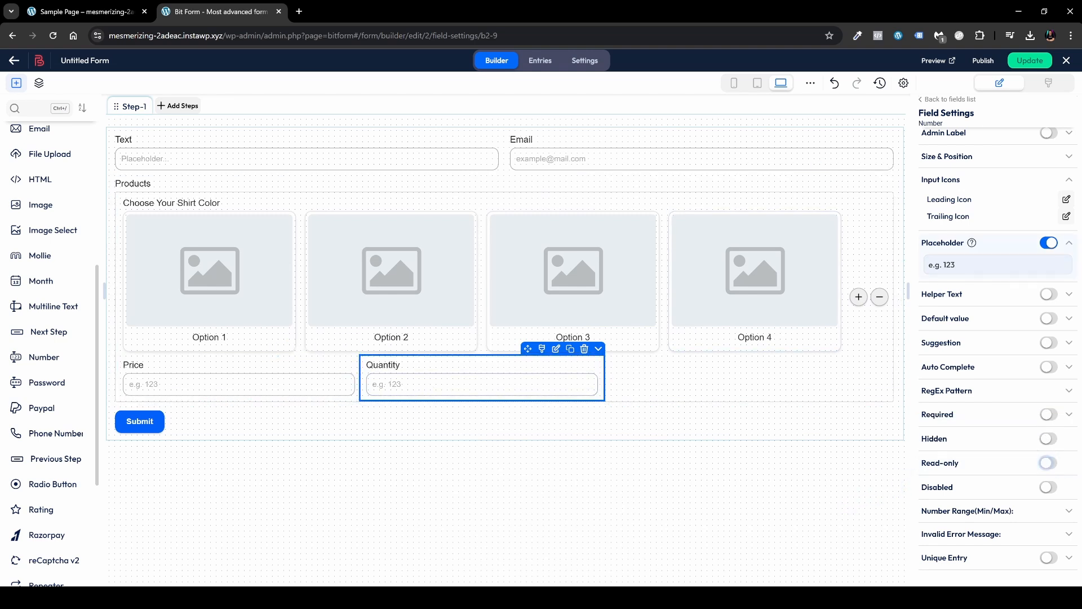
triple_click(960, 265)
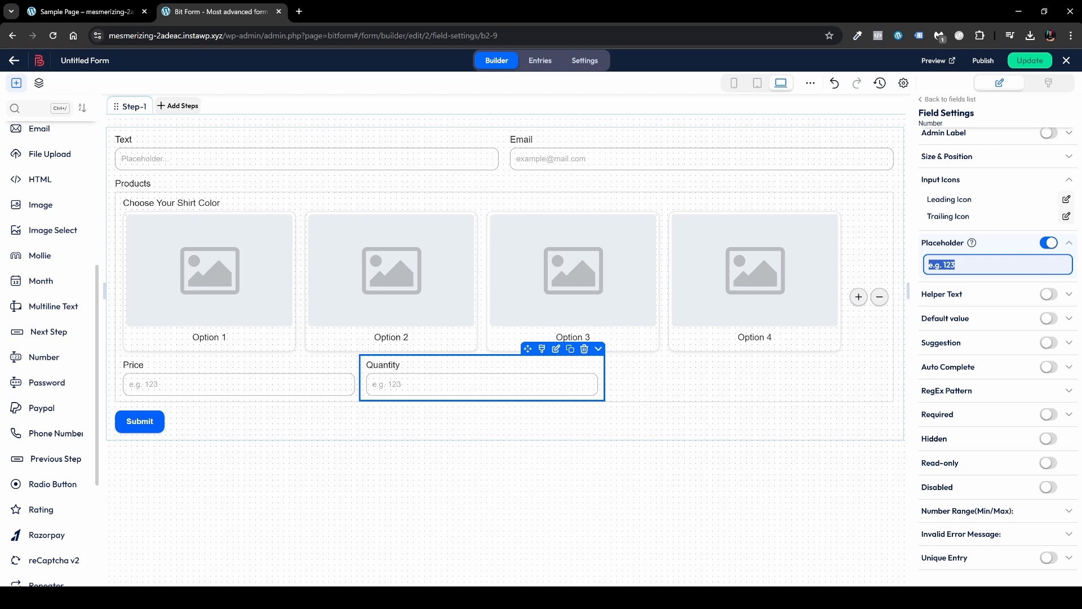
left_click(1050, 244)
left_click(273, 369)
left_click(421, 389)
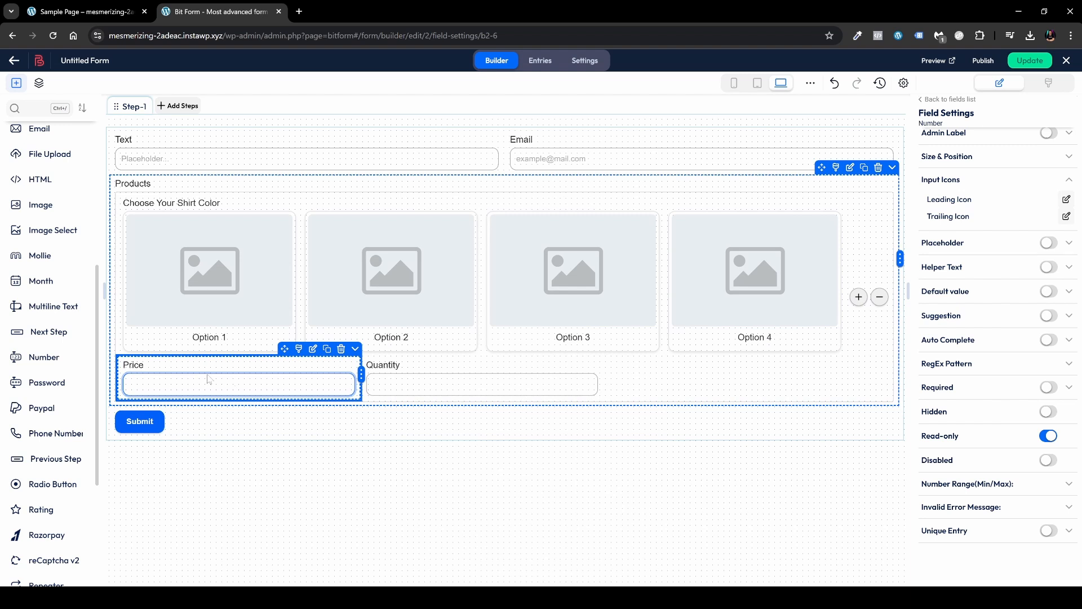
- Clone the Quantity field and place the copy after it in the same row of the Products repeater
left_click(570, 349)
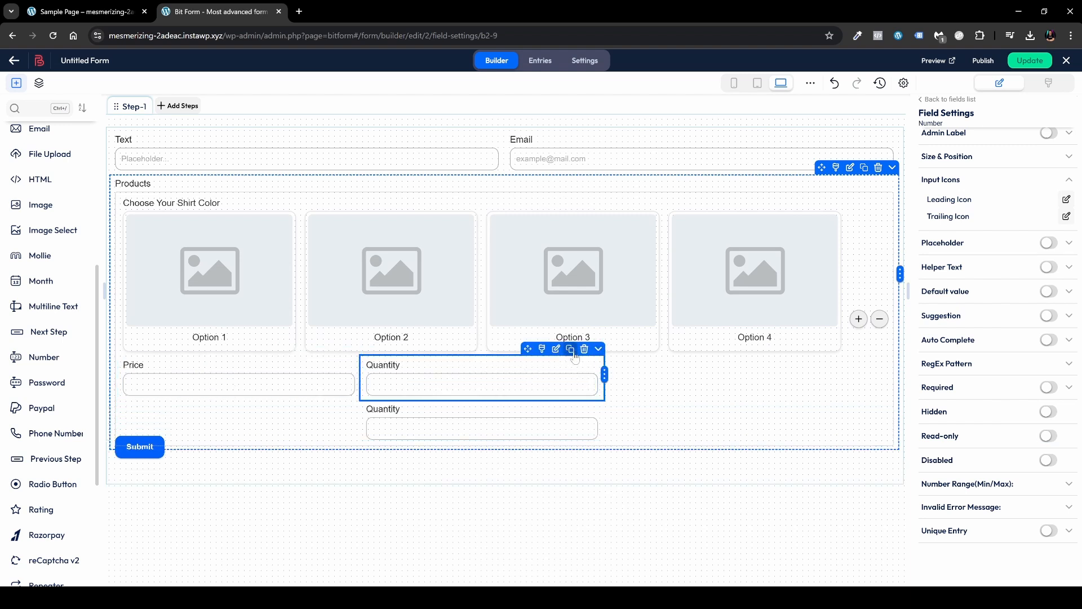
left_click_drag(533, 396, 790, 354)
left_click(681, 370)
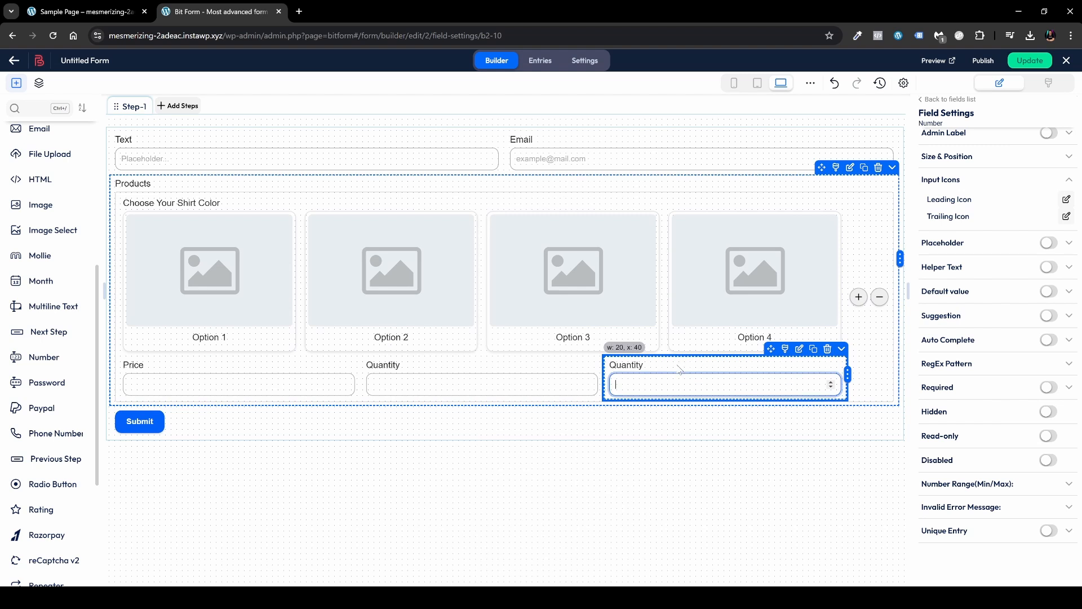
- Make the cloned Quantity field read-only and change its label to "Total"
left_click(1048, 436)
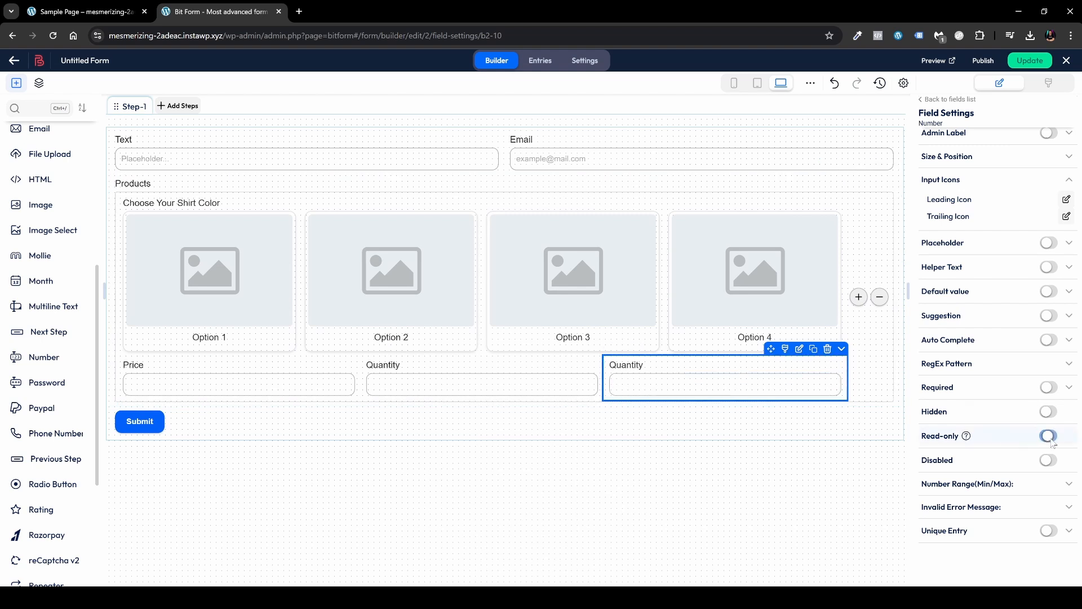
scroll(974, 278, "up", 3)
left_click(977, 214)
key("ctrl+a")
type("Total")
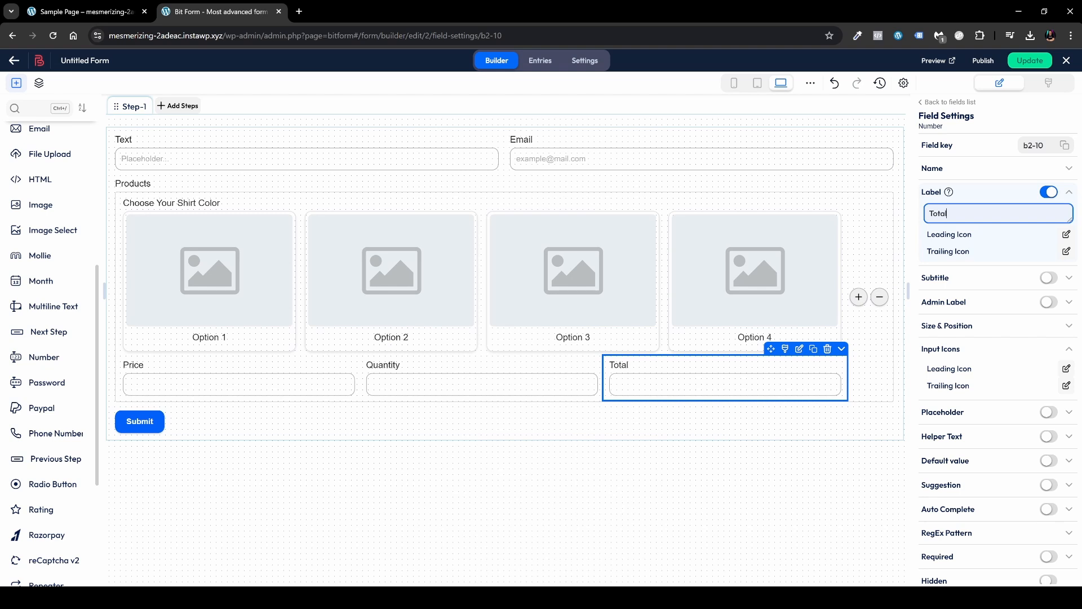
left_click(813, 350)
left_click_drag(775, 398, 428, 391)
left_click(485, 395)
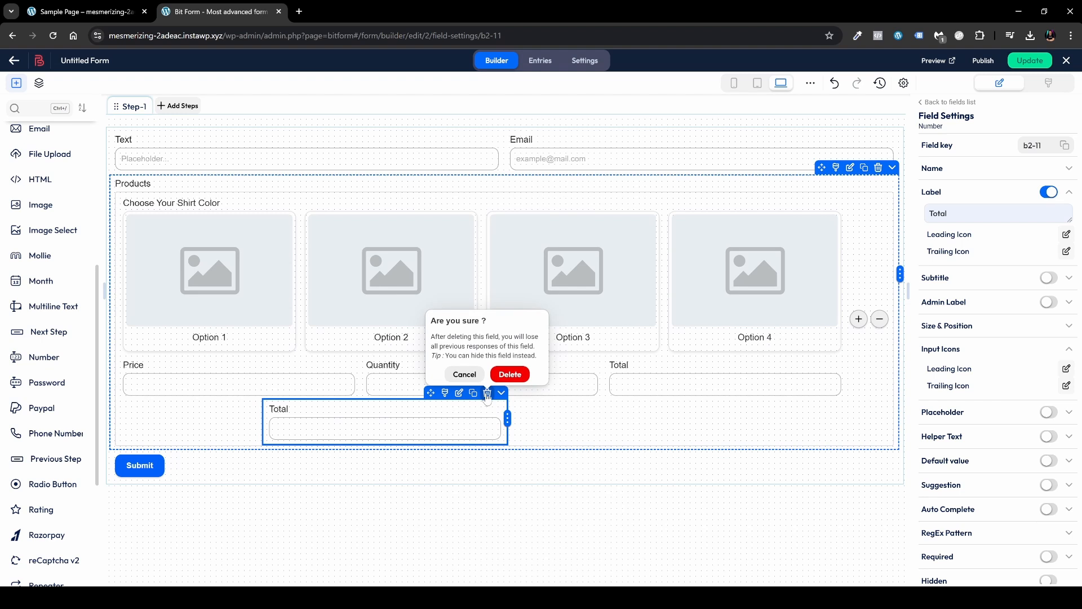
left_click(509, 373)
- Add a Number field between the Products repeater and the Submit button and narrow it to a width of 20
scroll(68, 420, "up", 1)
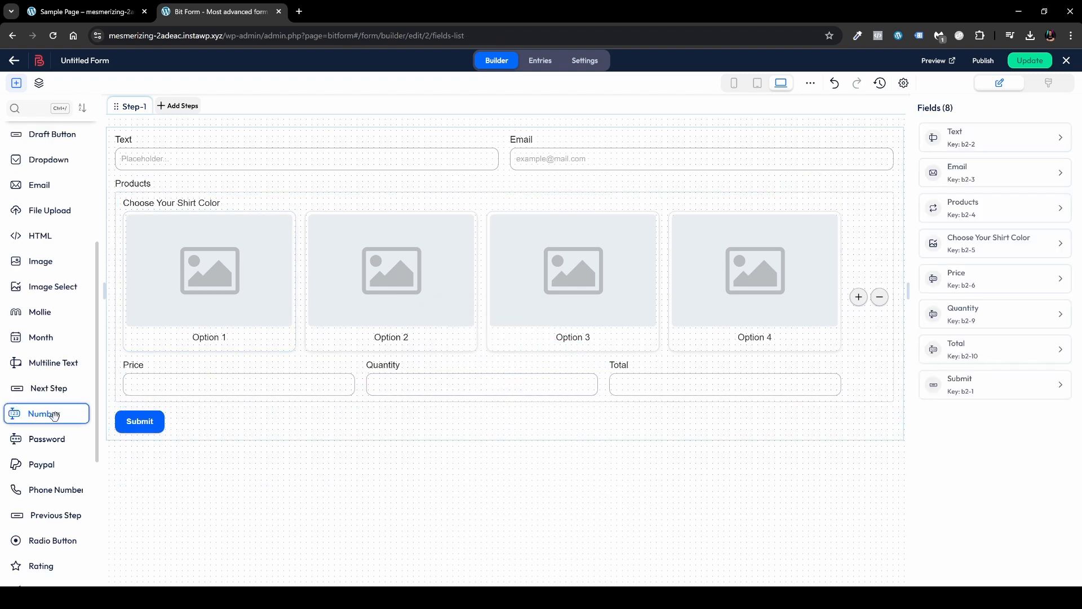
left_click_drag(54, 416, 188, 407)
left_click(208, 421)
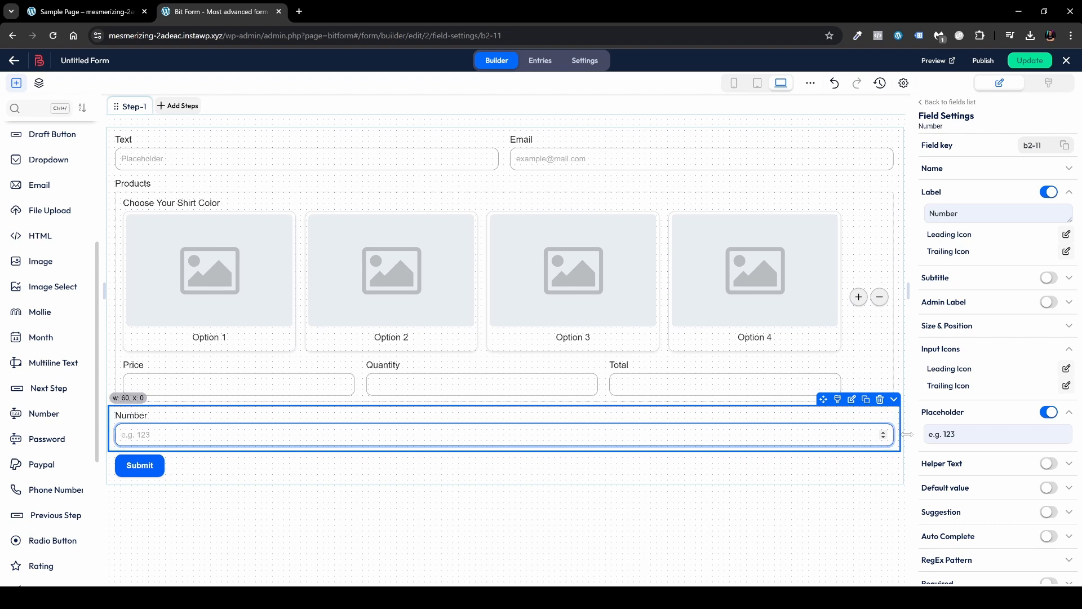
left_click_drag(901, 426, 374, 426)
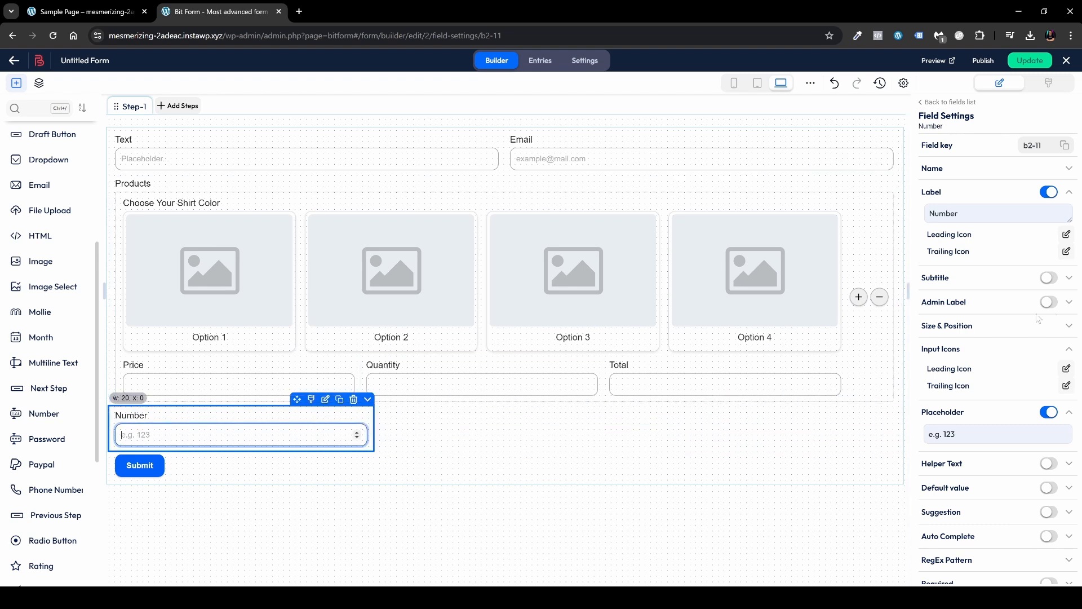
- Change the new Number field's label to "Total Price"
double_click(959, 213)
type("Tot")
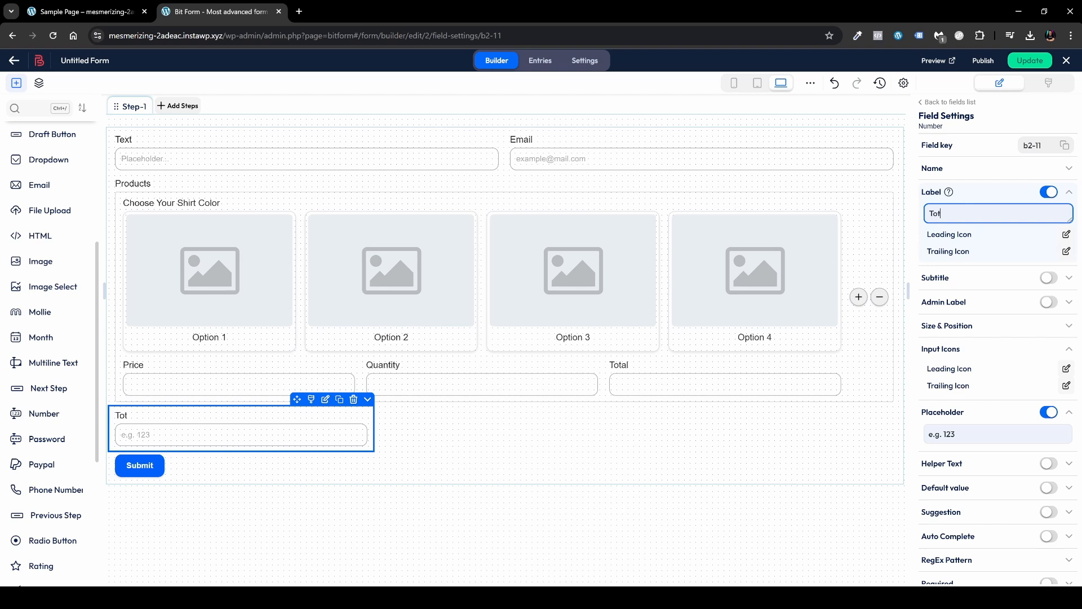
type("al Pricer")
- Turn off the Total Price field's placeholder and make the field read-only
left_click(1048, 413)
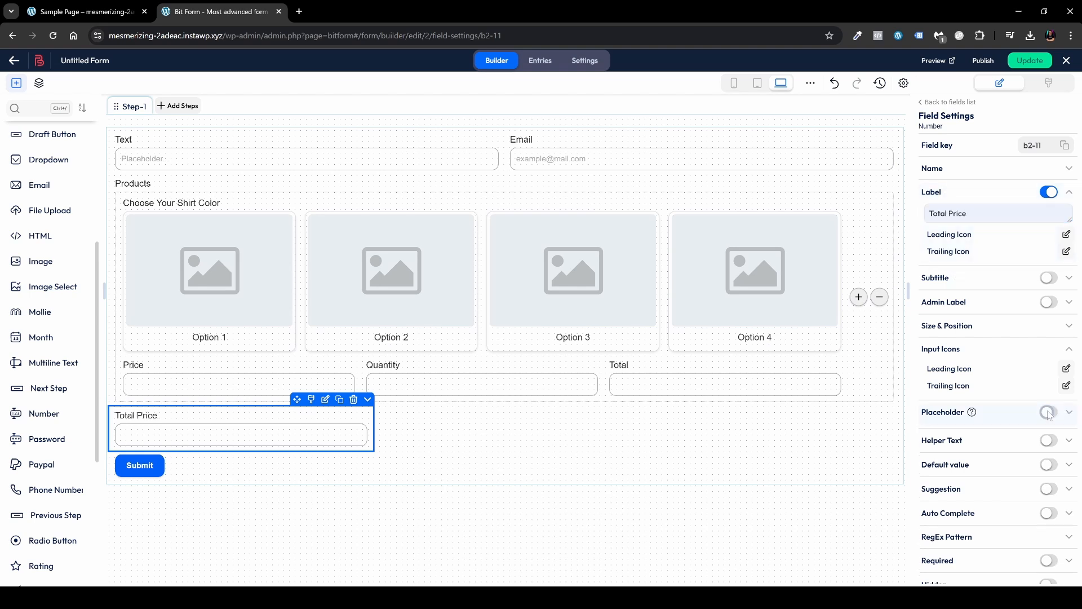
scroll(997, 419, "down", 5)
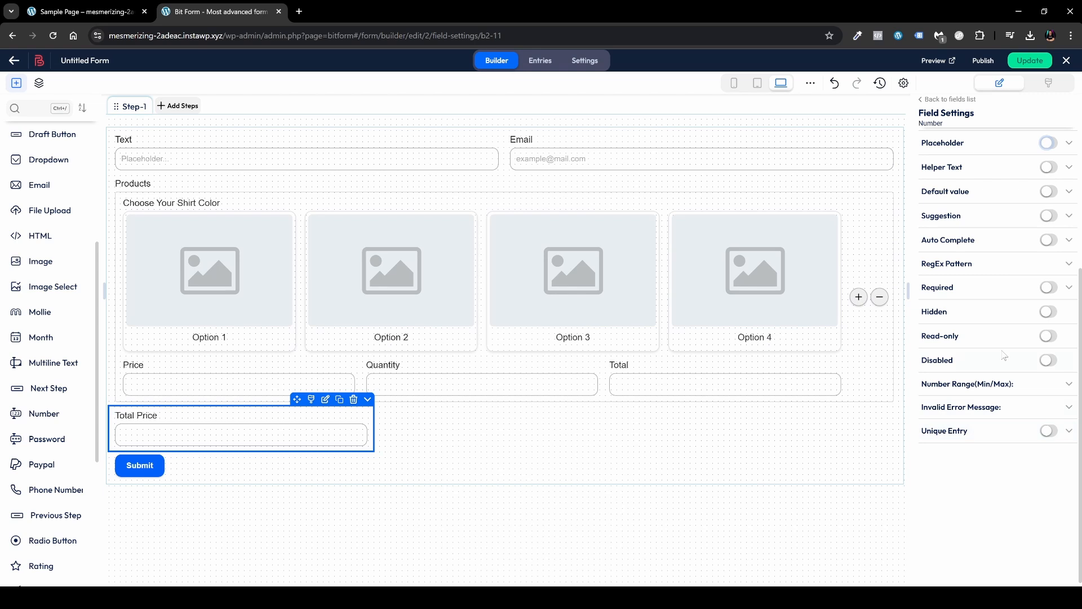
left_click(1048, 336)
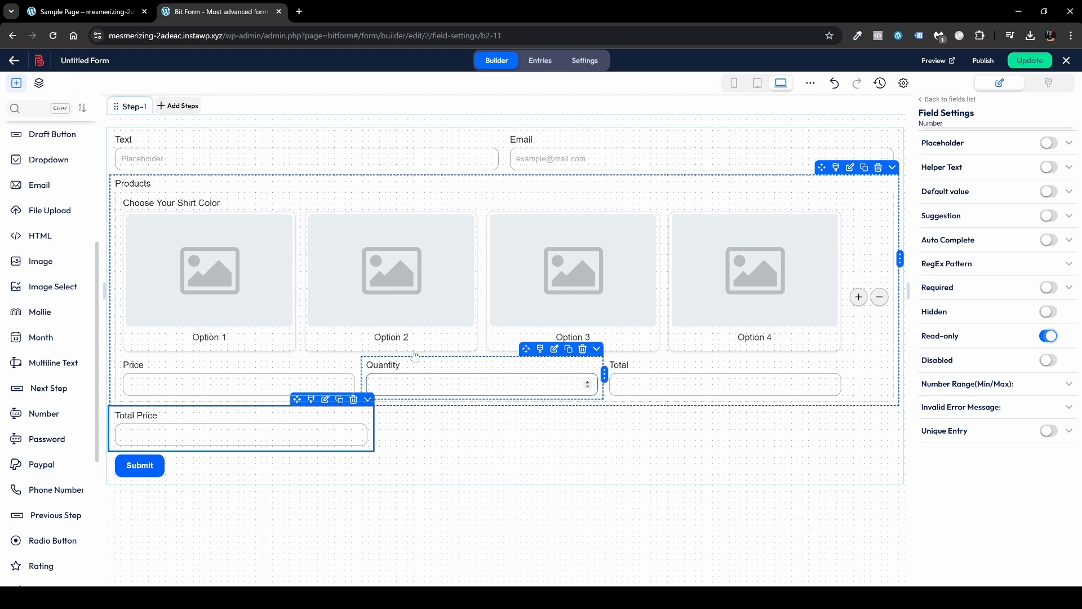
- Edit the shirt color field's options, labelling the first one "Blue Shirt" with a value of 10
left_click(300, 212)
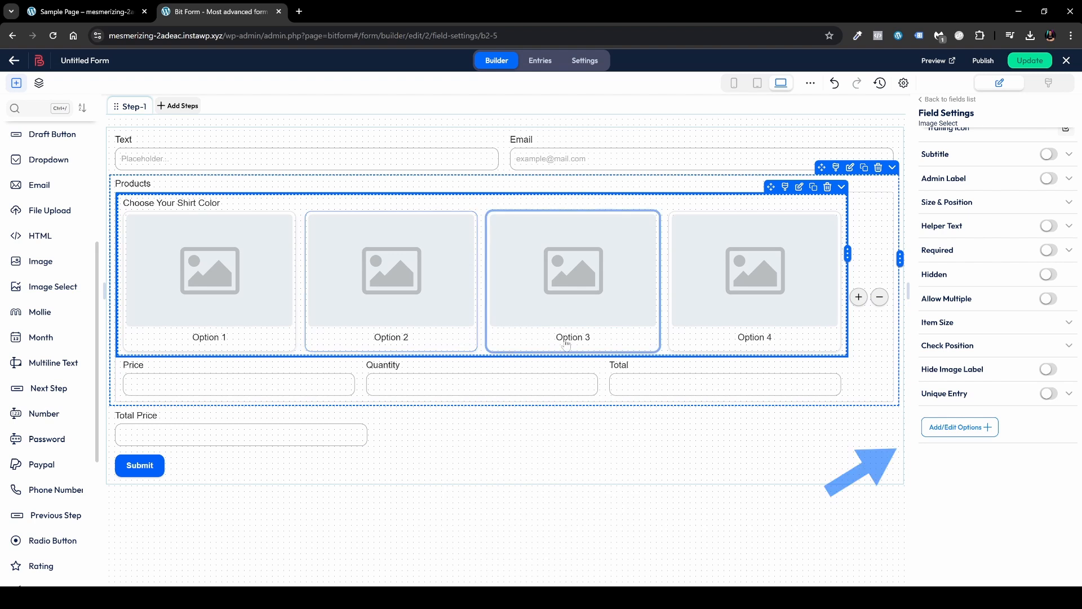
left_click(959, 431)
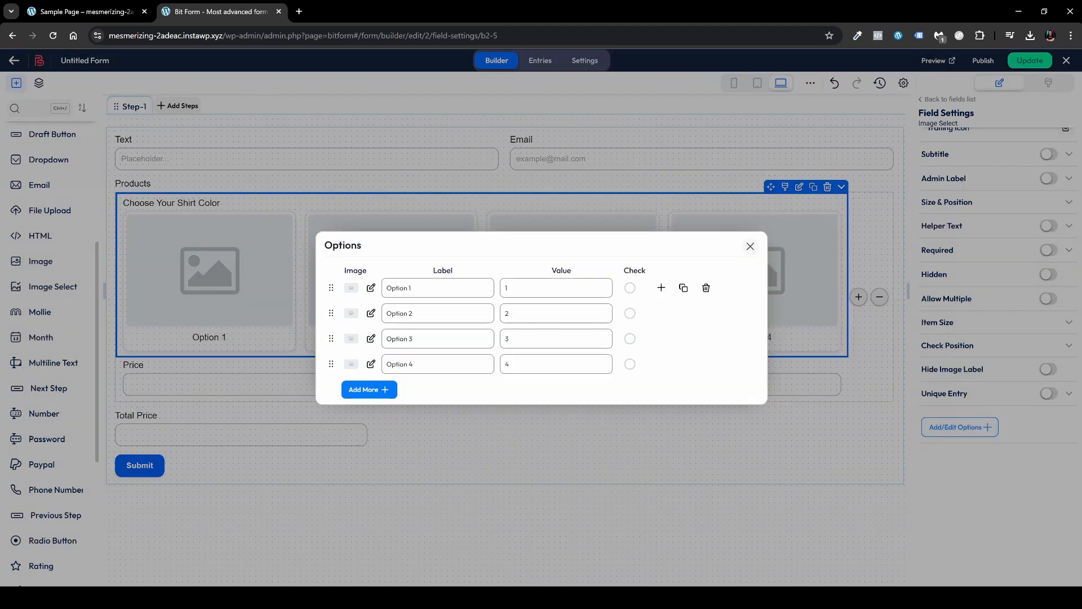
triple_click(424, 288)
type("Blue Shirt")
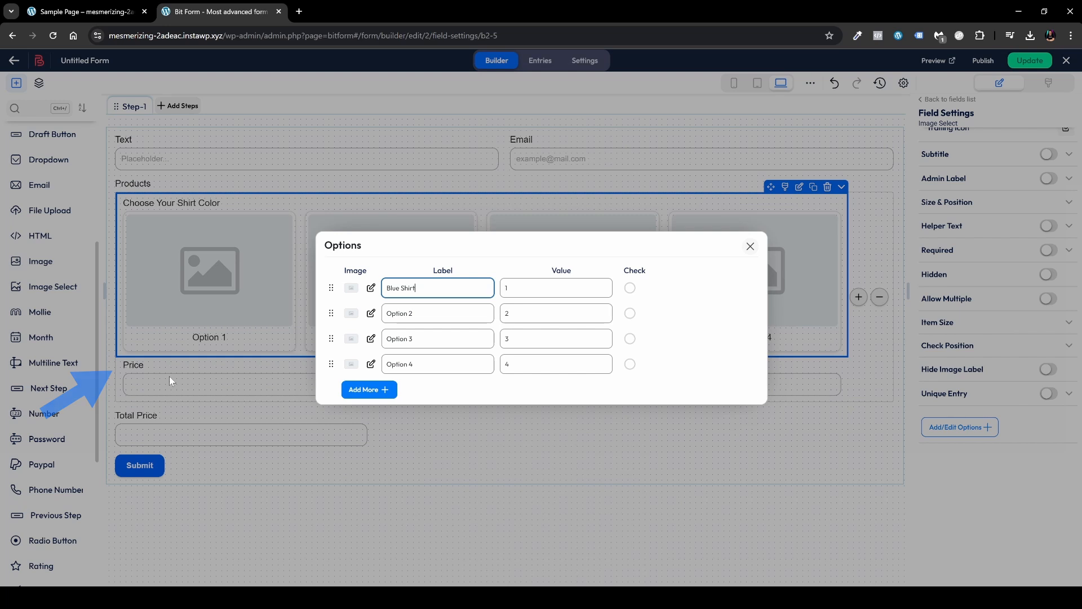
key("Tab")
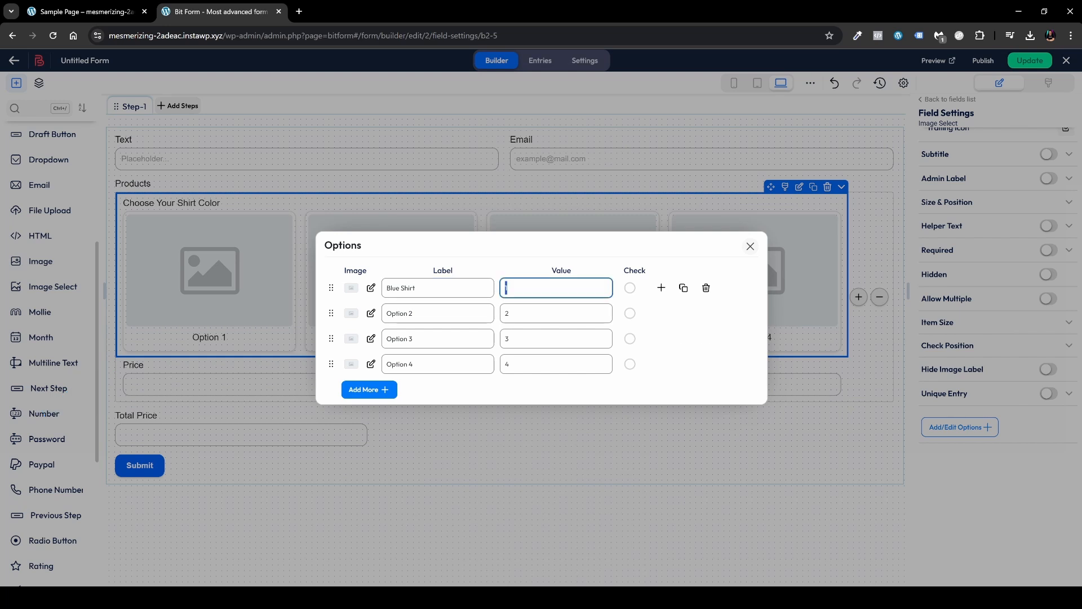
- Set the values of Option 2, Option 3 and Option 4 to 20, 15 and 12
left_click(506, 314)
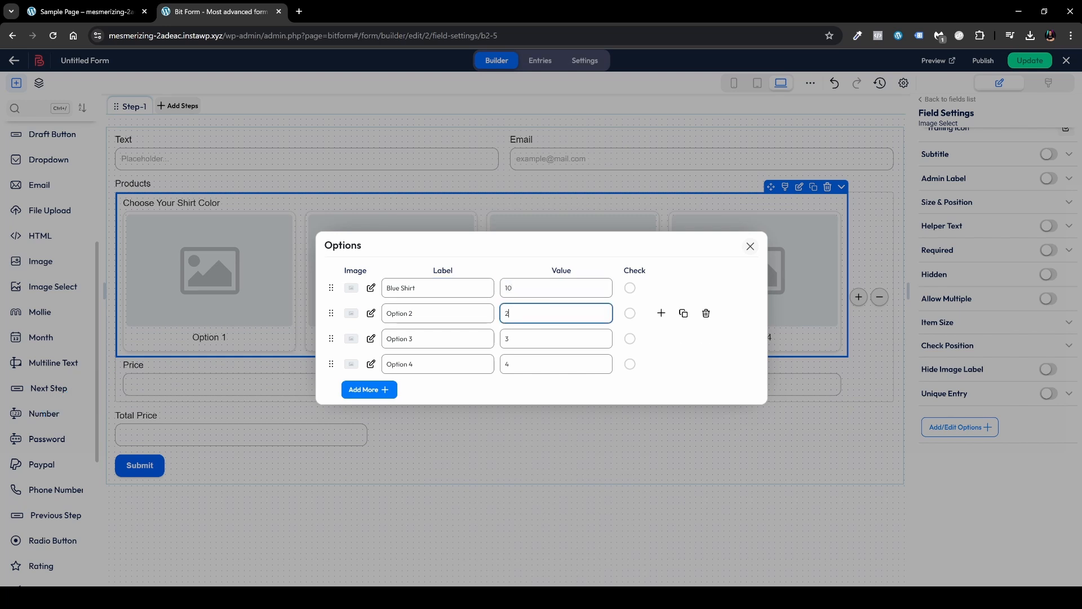
double_click(507, 339)
double_click(507, 364)
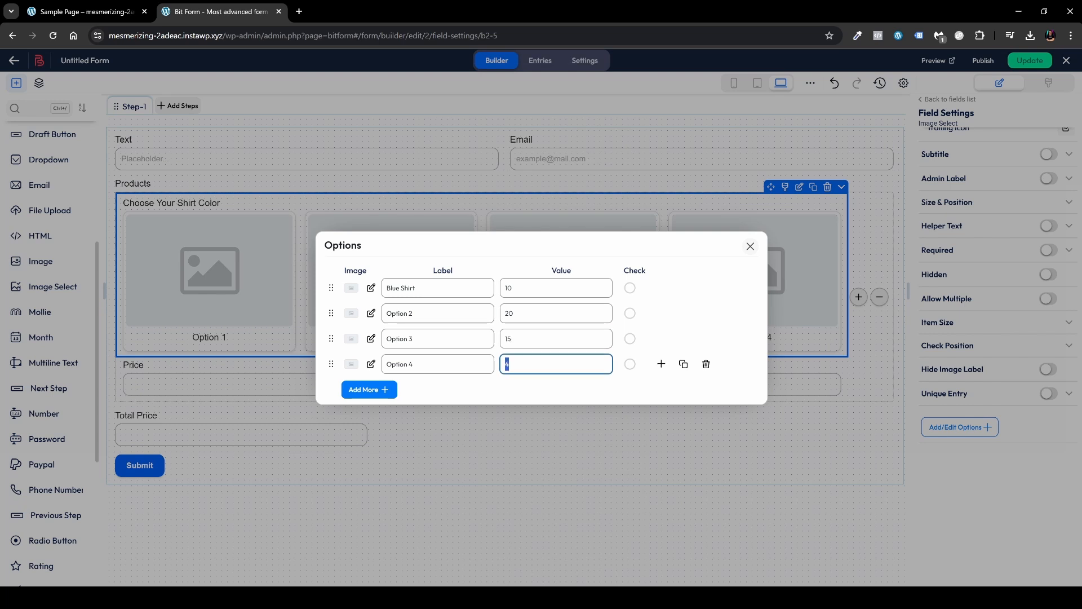
- Label the three remaining shirt options "Red Shirt", "Green Shirt" and "White Shirt" in order
triple_click(401, 313)
type("Red Shirt")
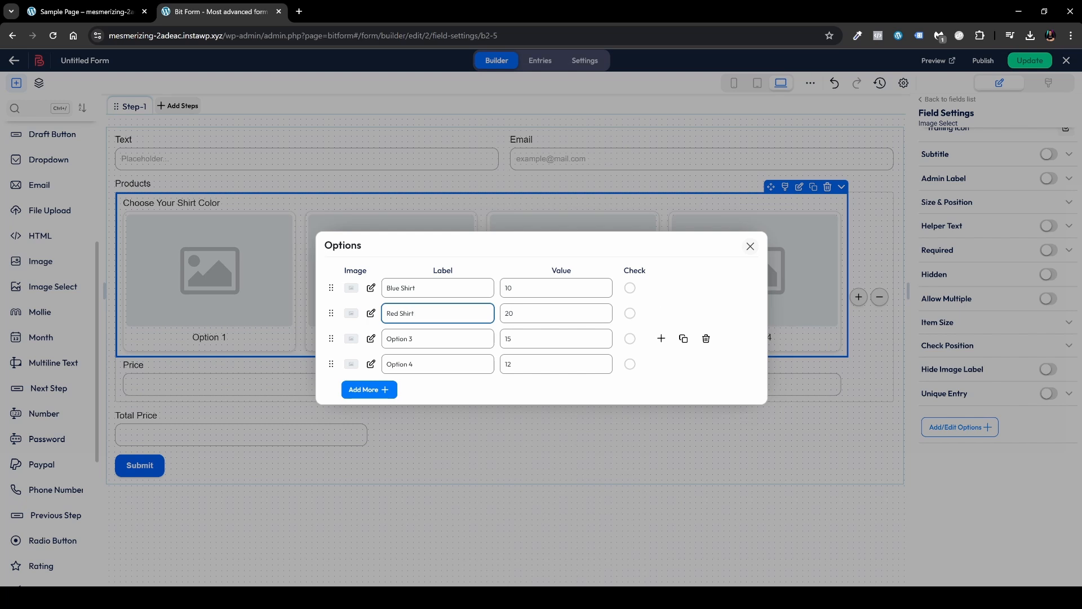
triple_click(401, 339)
type("Green Shg")
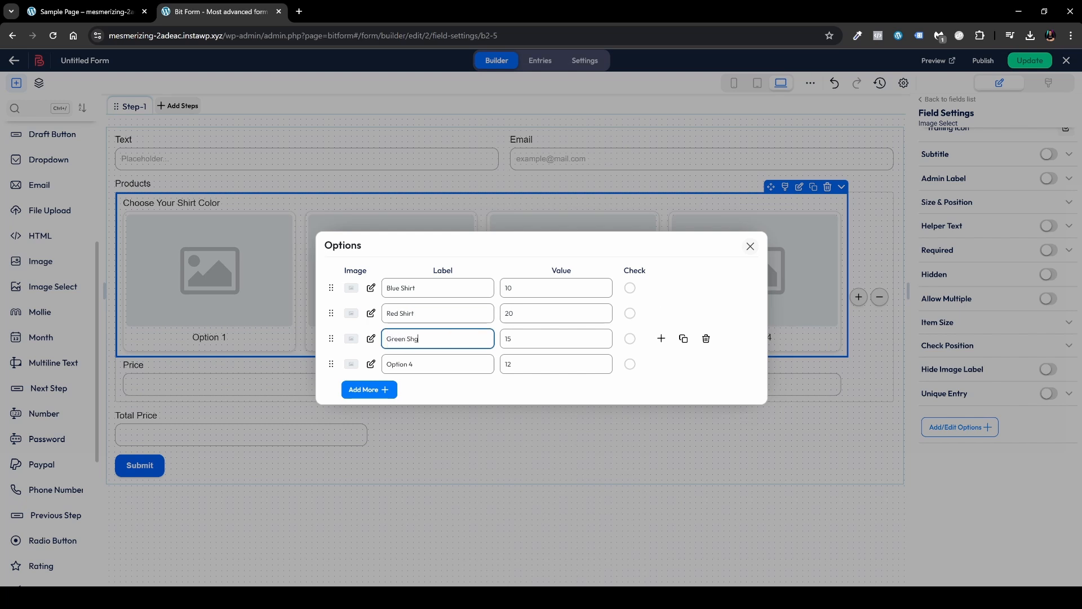
key("BackSpace")
triple_click(402, 364)
key("BackSpace")
type("White Shirt")
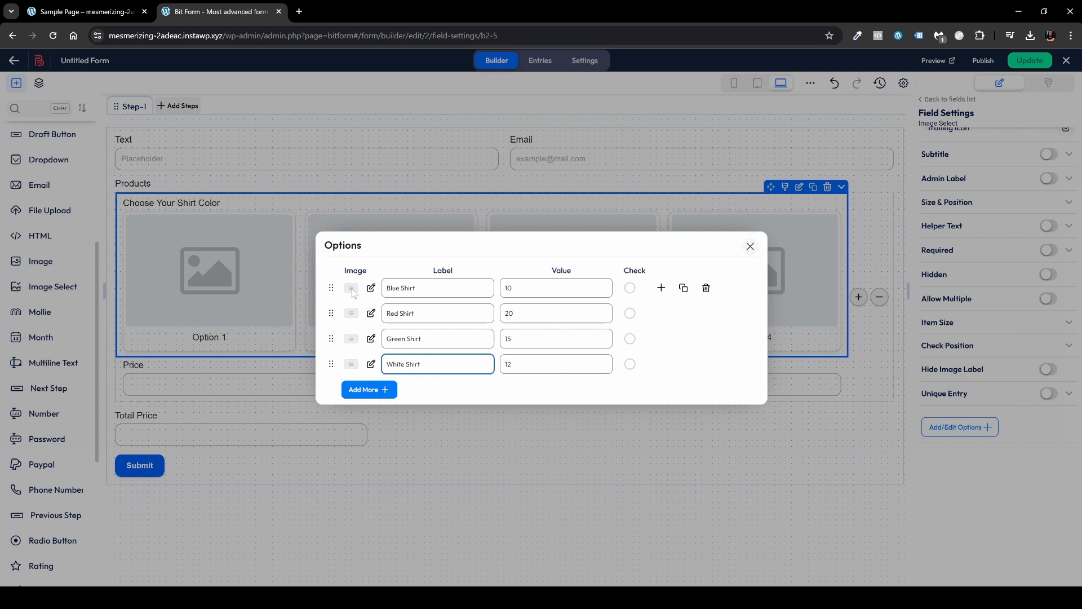
- Assign the blue-shirt.svg picture from the media library to the Blue Shirt option
left_click(370, 288)
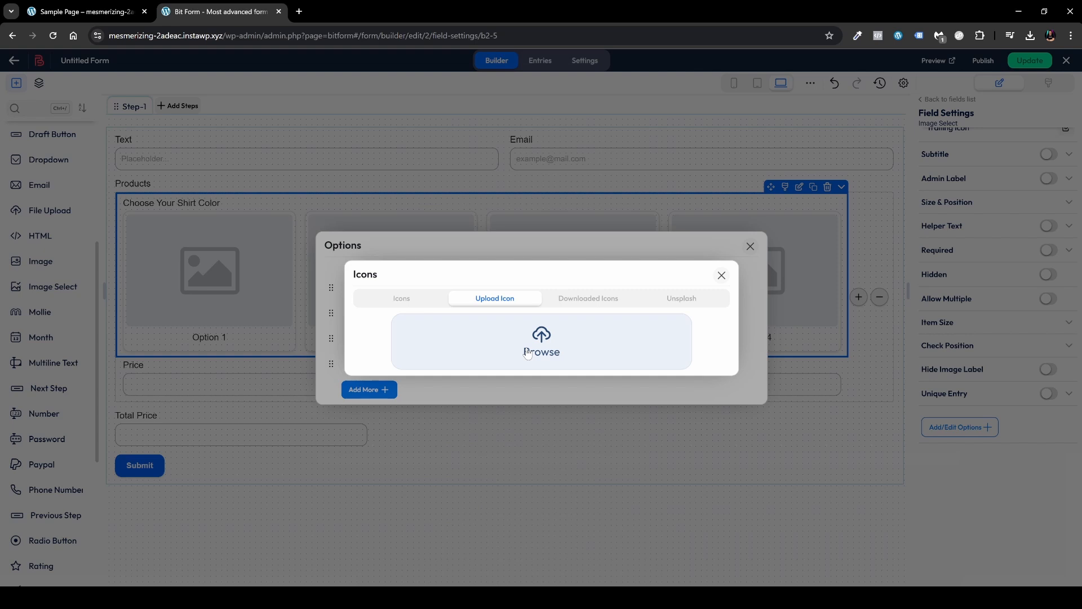
left_click(528, 354)
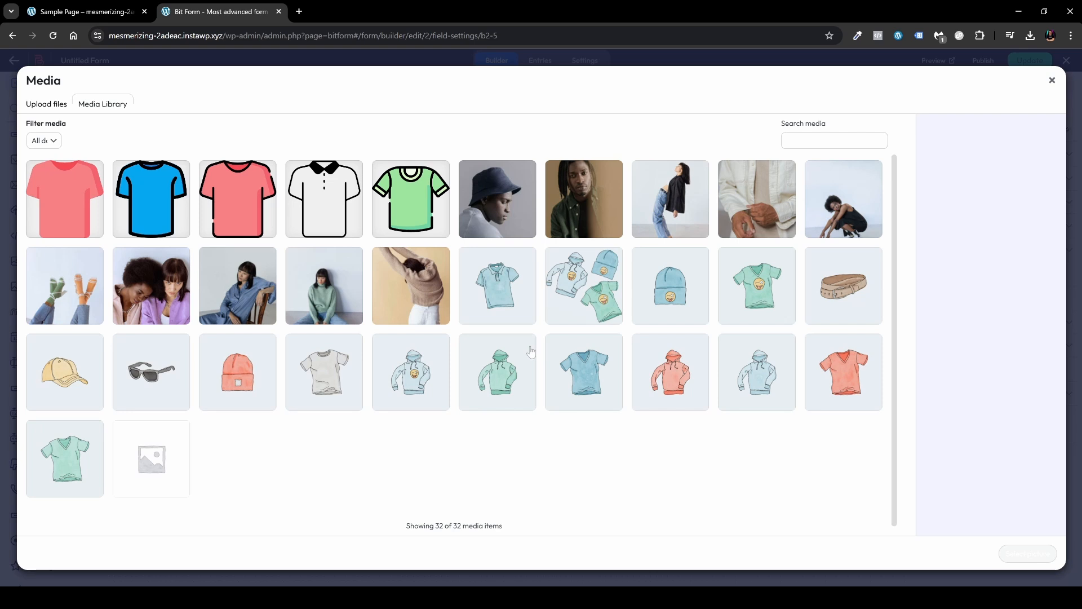
left_click(149, 195)
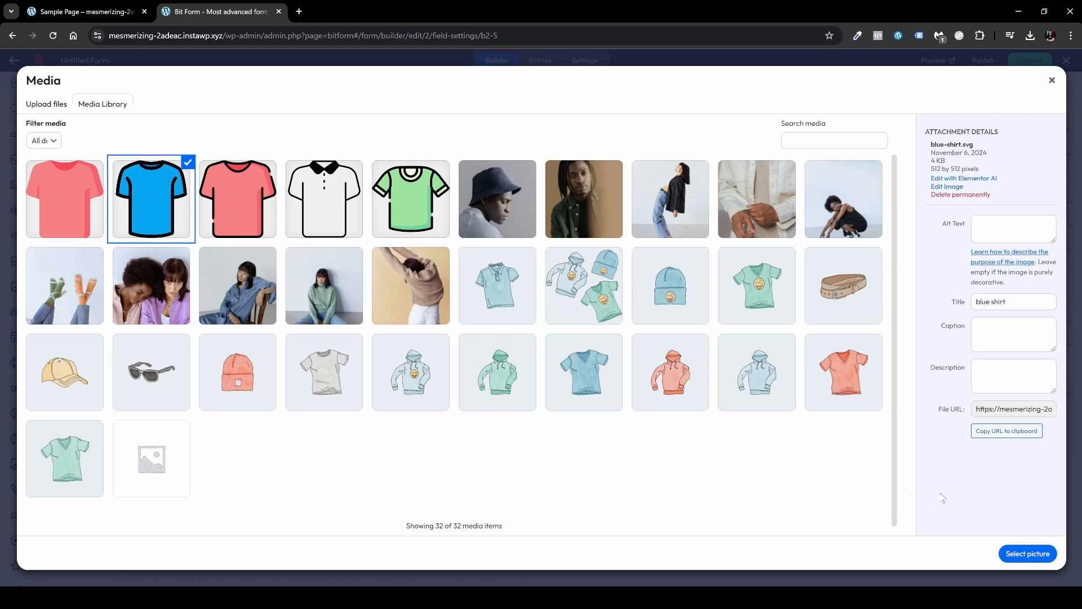
left_click(1031, 555)
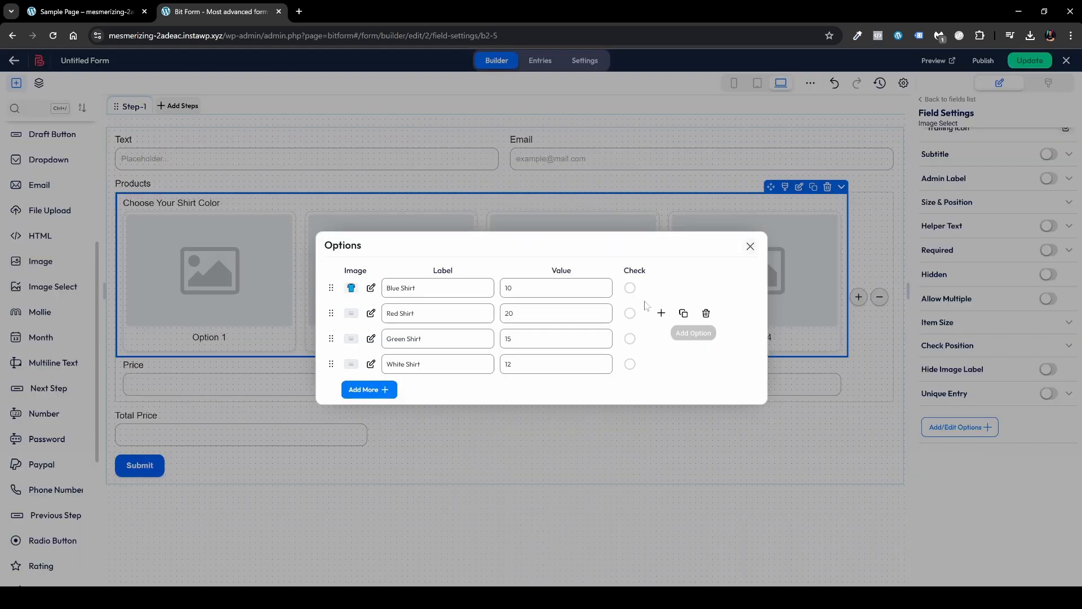
- Assign the matching shirt pictures to the Red Shirt, Green Shirt and White Shirt options and save the form
left_click(372, 313)
left_click(495, 179)
left_click(541, 346)
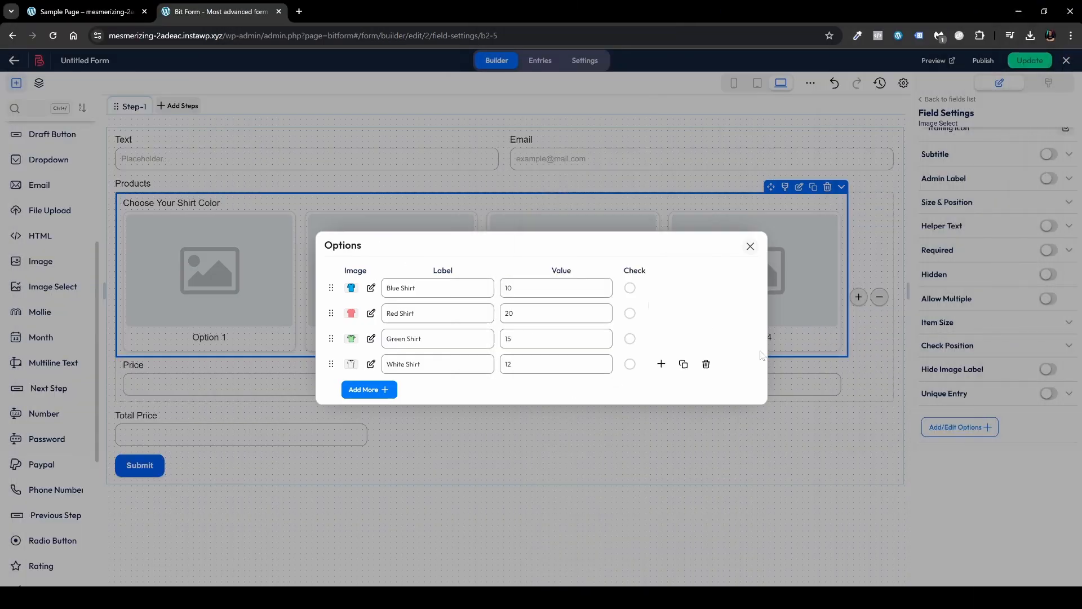
left_click(751, 249)
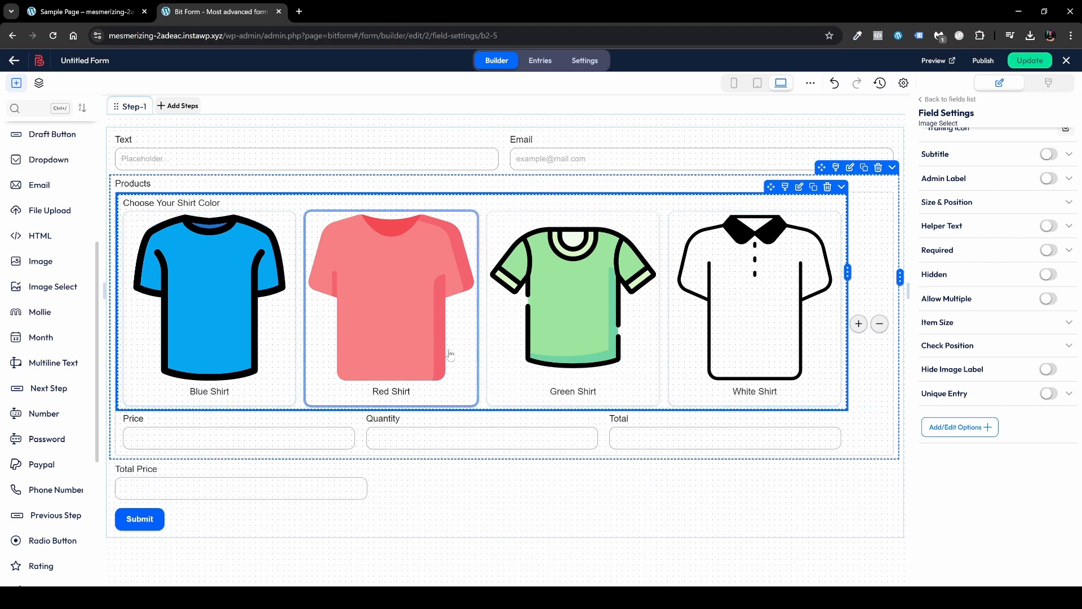
left_click(1029, 62)
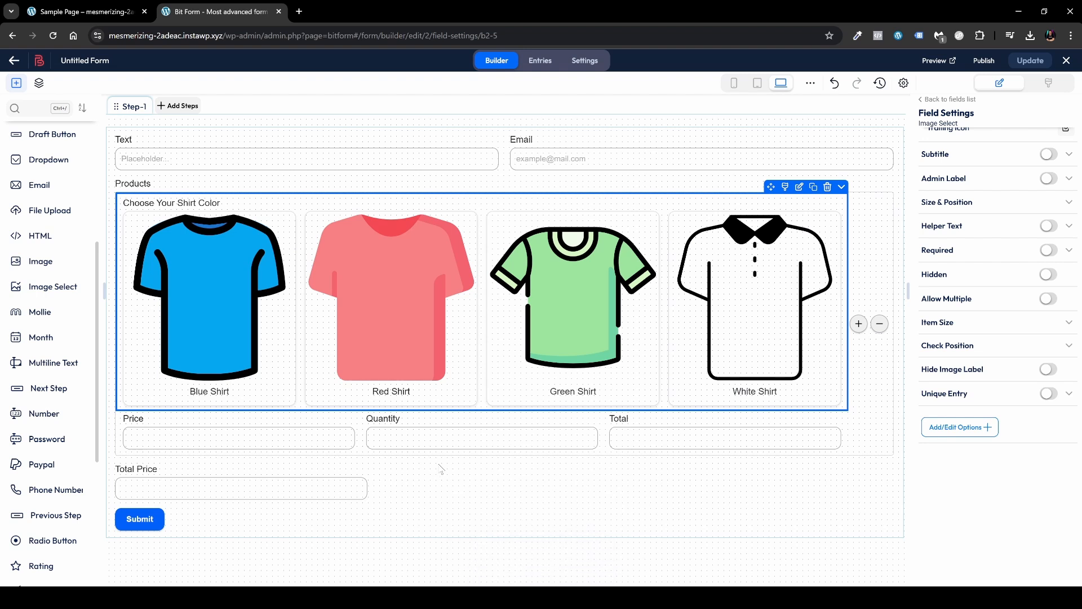
- Add a second step to the form and label the first step "Choose Your Products"
left_click(184, 107)
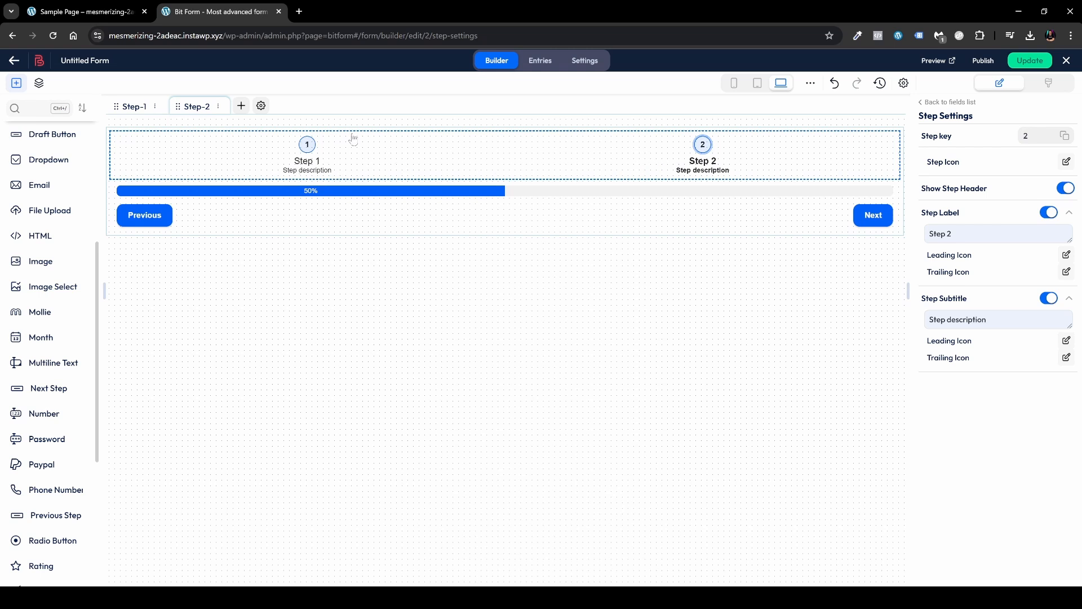
left_click(342, 158)
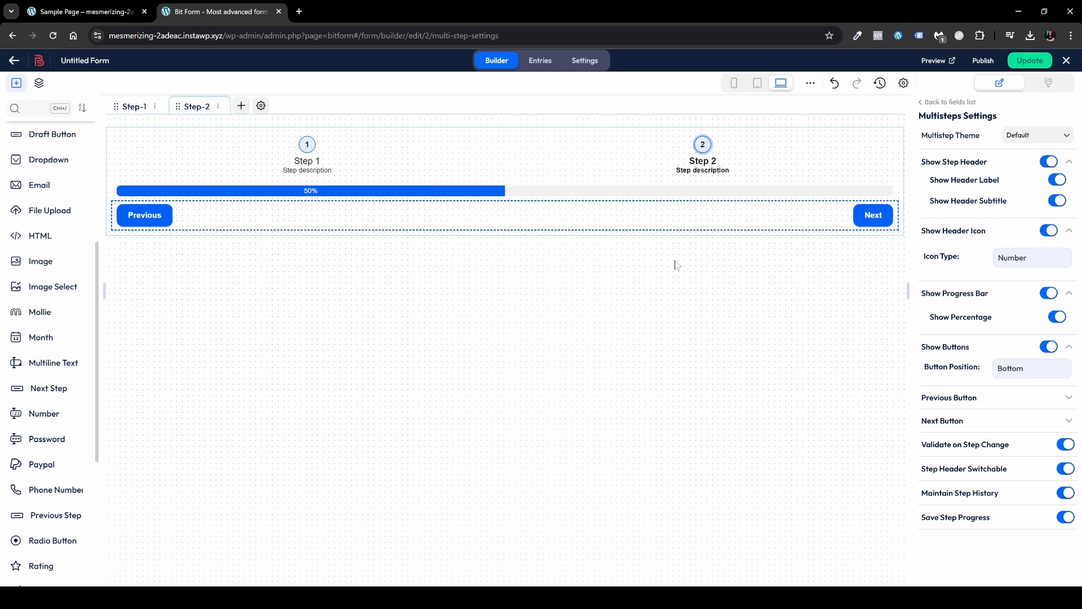
left_click(318, 151)
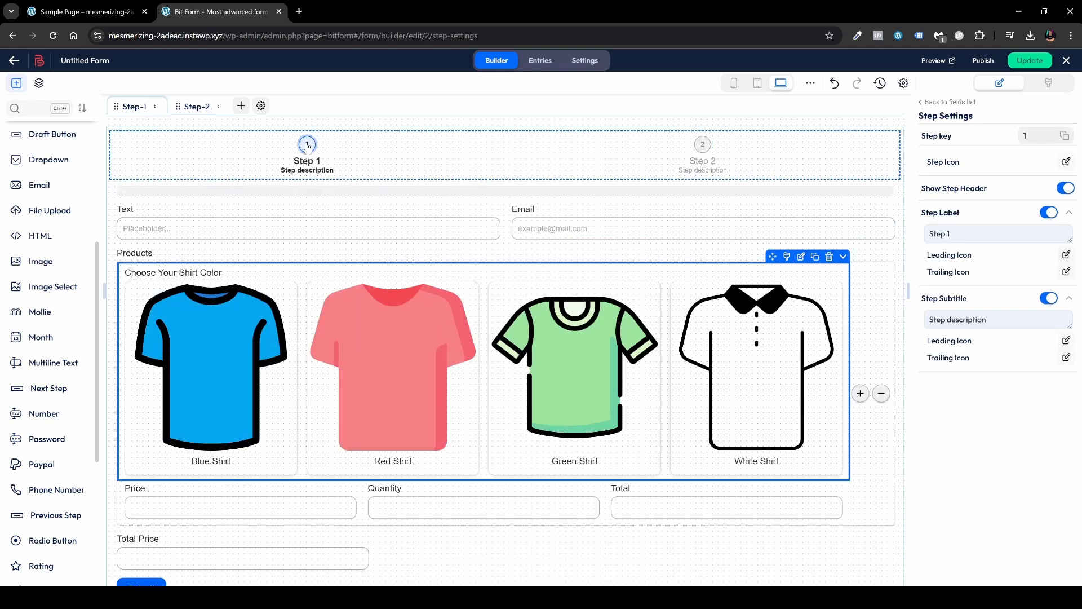
left_click(948, 234)
key("ctrl+a")
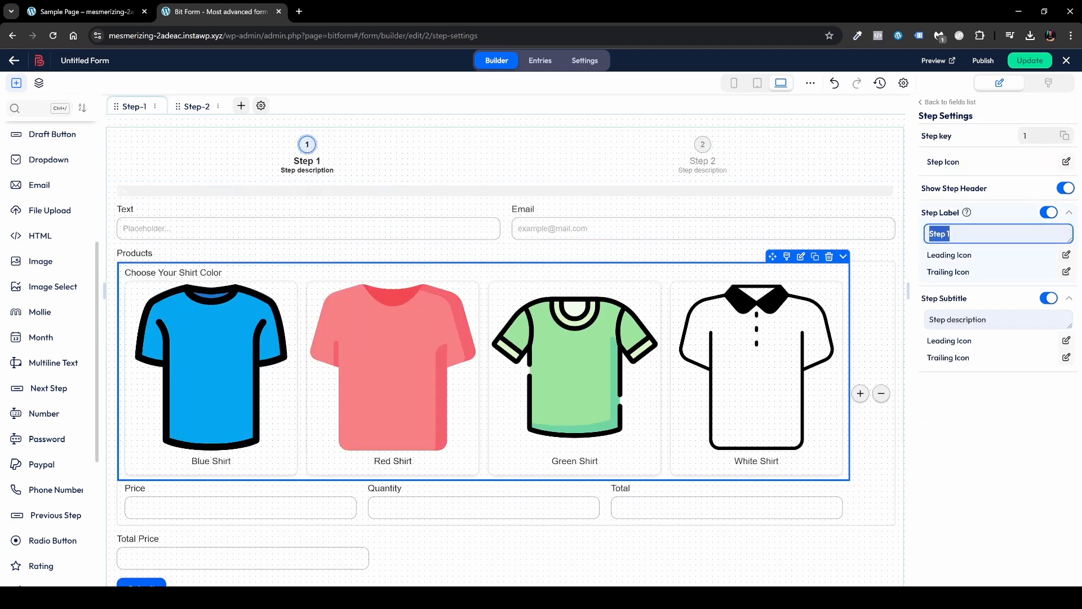
type("Choose Your Produtc")
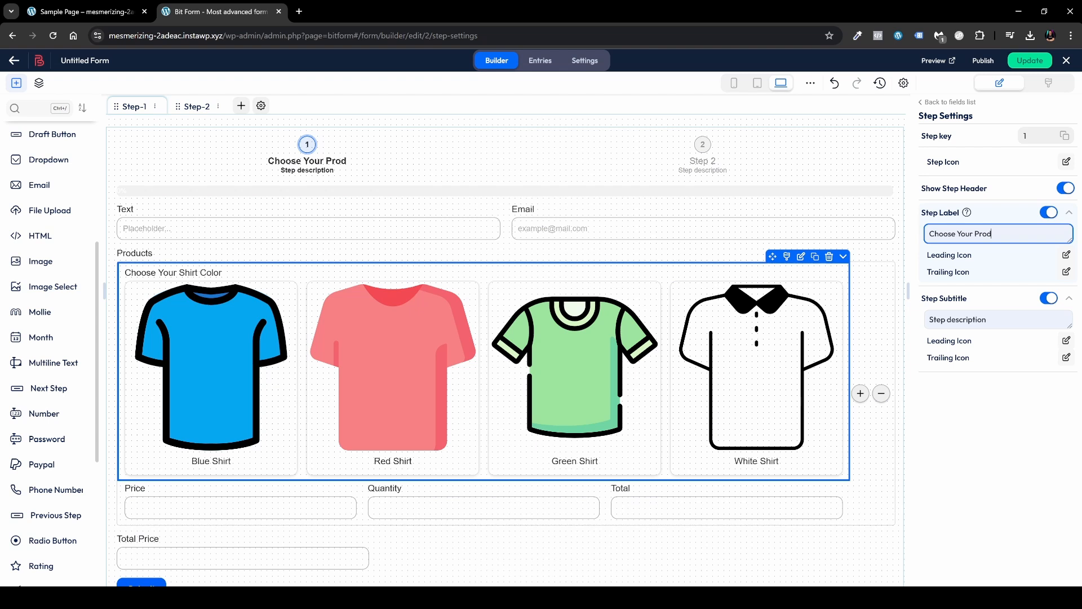
key("BackSpace")
key("BackSpace")
type("cts")
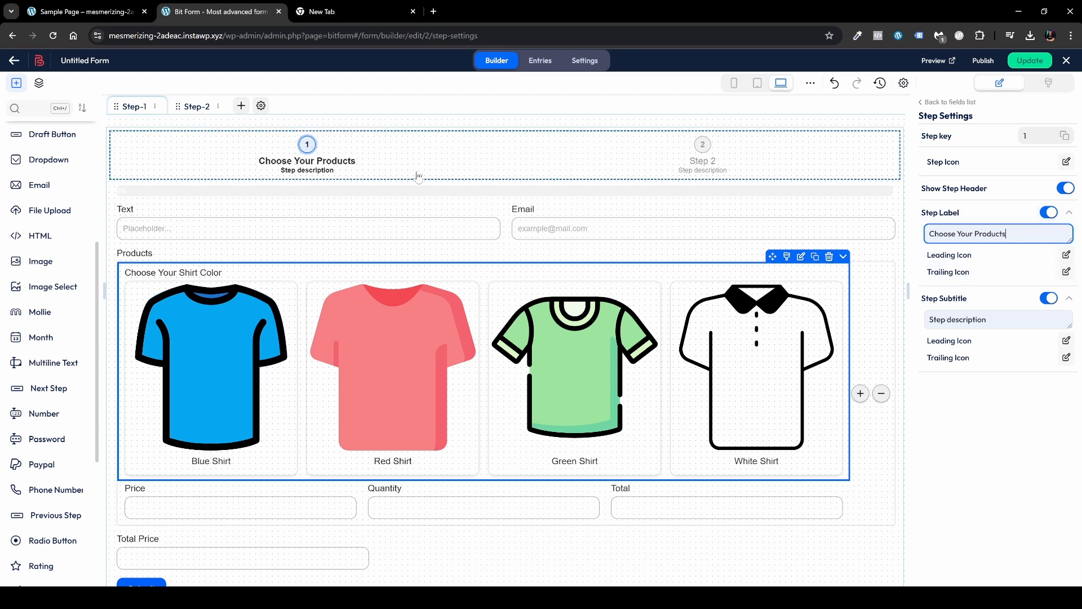
- Turn off the subtitle of the "Choose Your Products" step
left_click(337, 177)
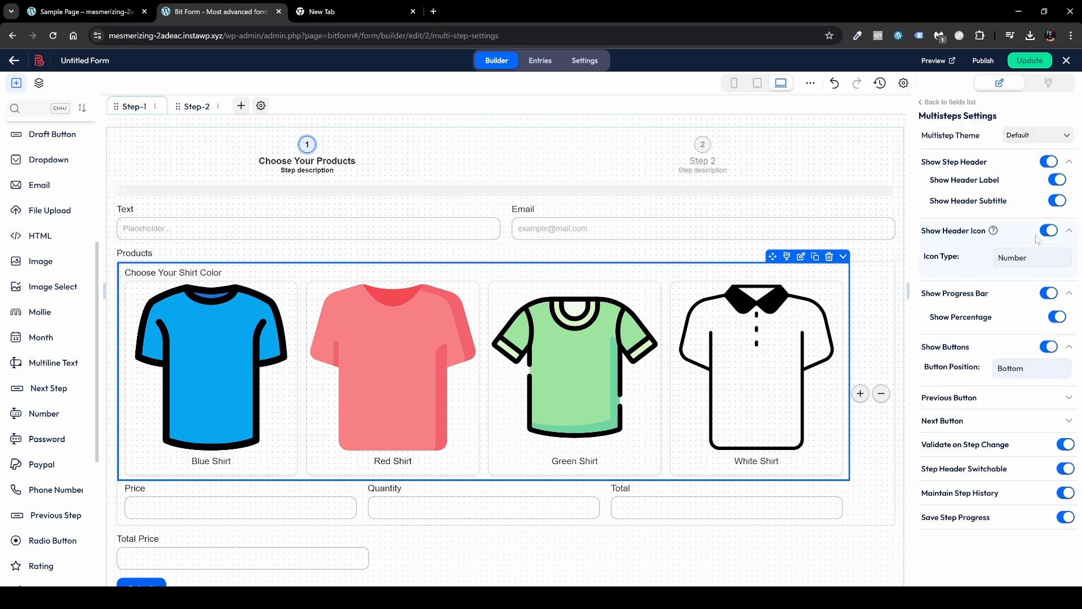
left_click(310, 157)
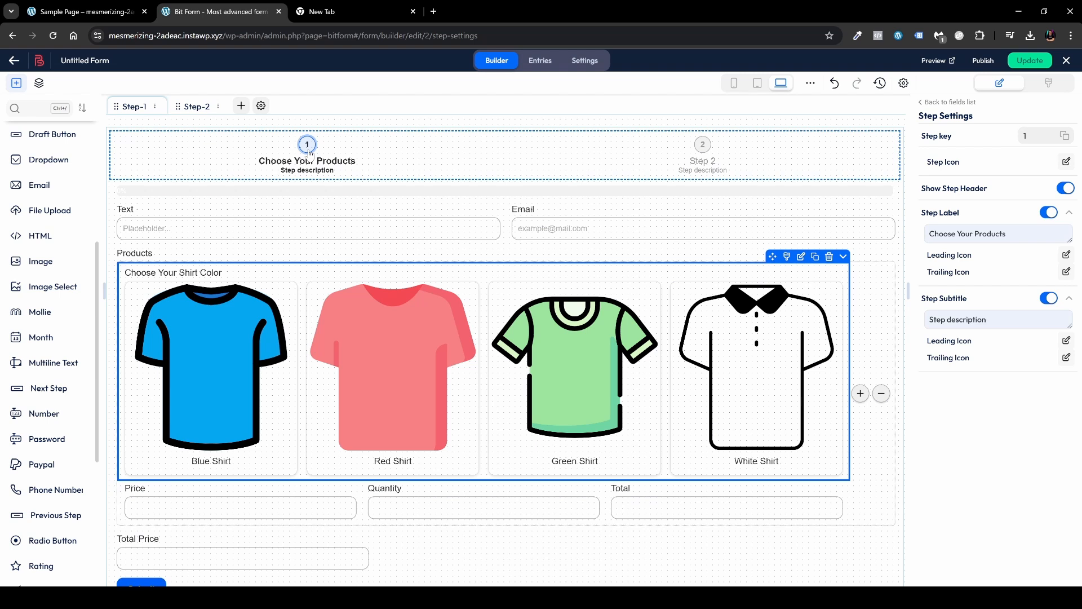
left_click(1024, 320)
key("ctrl+a")
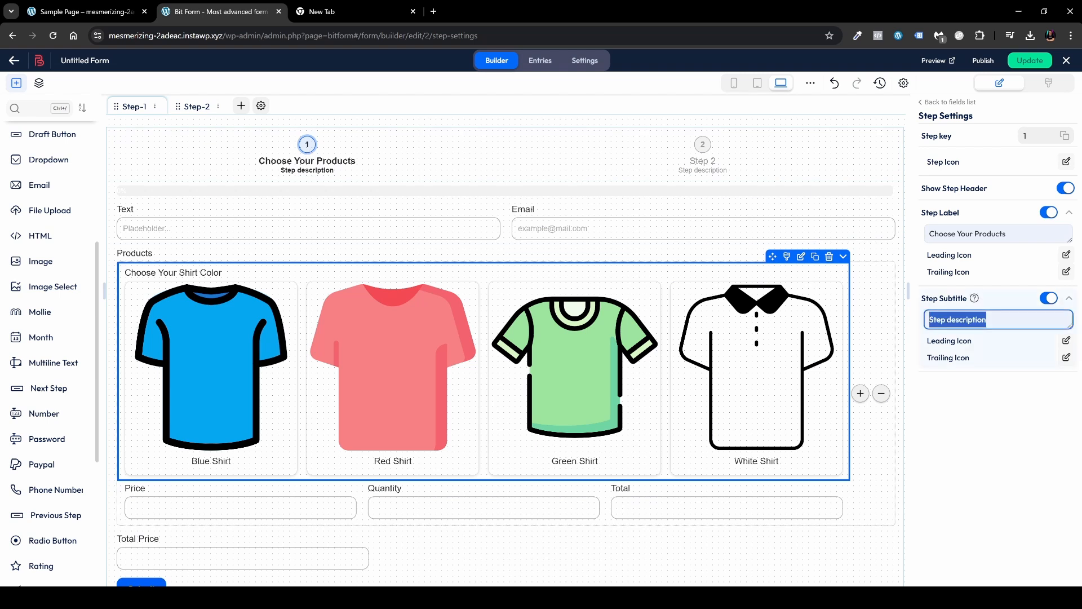
left_click(1054, 302)
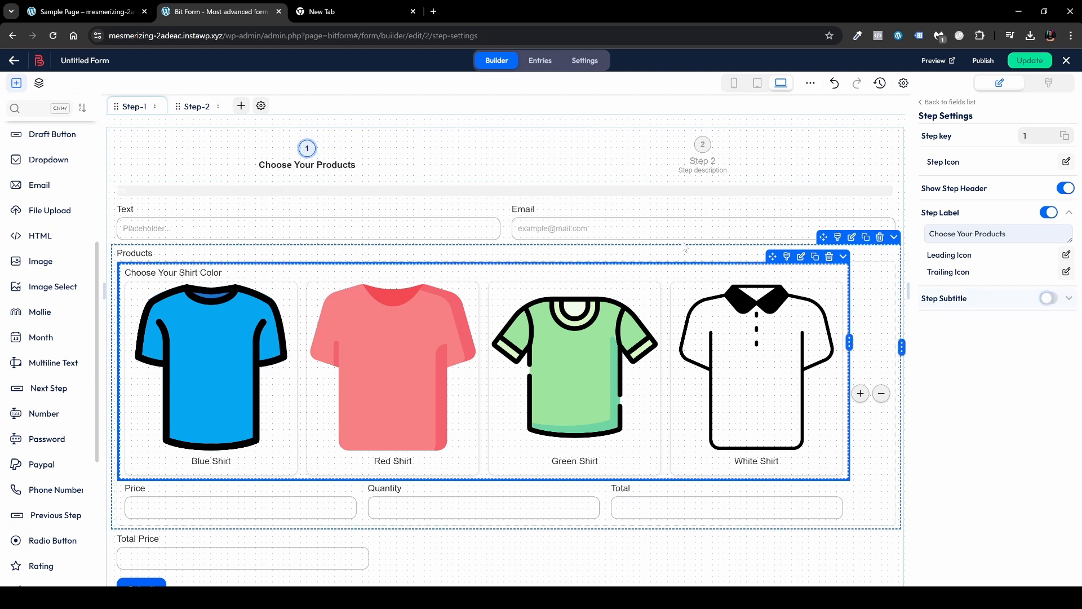
- Label the second step "Payment" and turn off its subtitle
left_click(709, 151)
left_click(969, 234)
key("ctrl+a")
type("Payment")
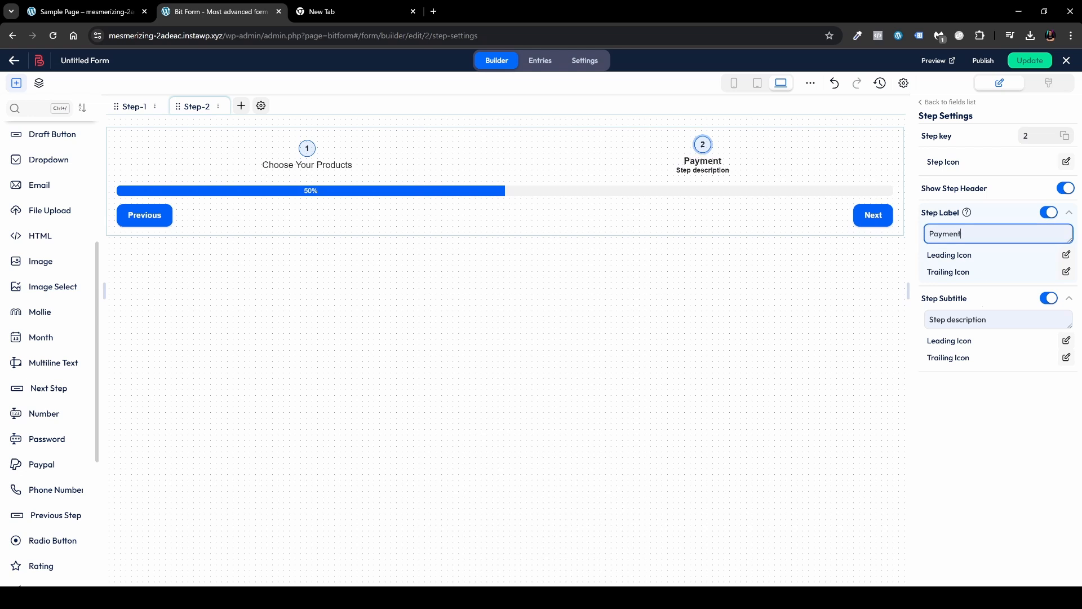
left_click(1048, 303)
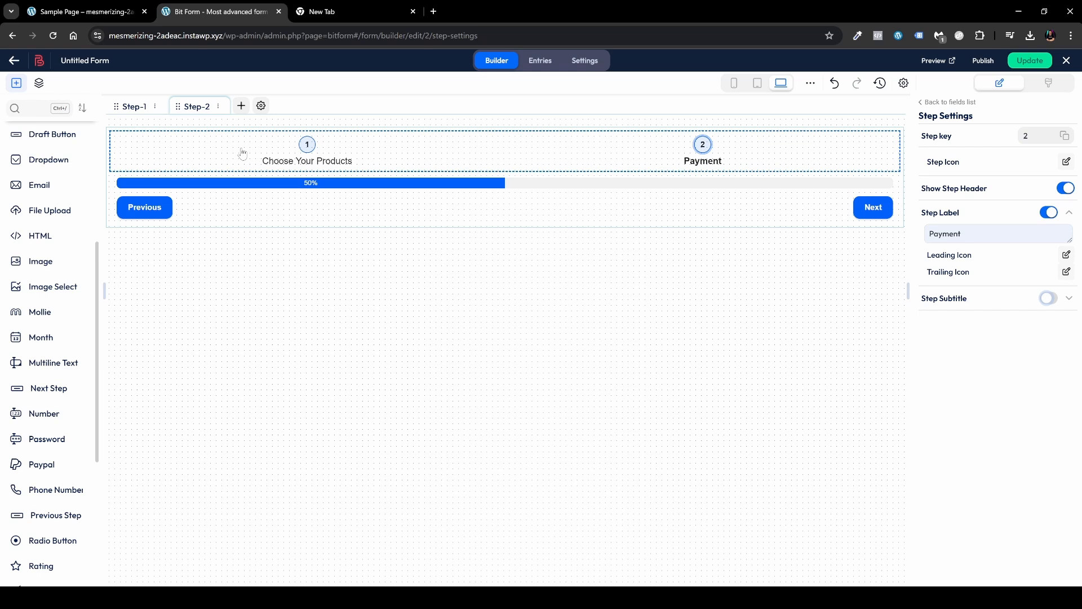
- Move the Submit button at the end of the first step to Step #2
left_click(139, 109)
scroll(427, 388, "down", 5)
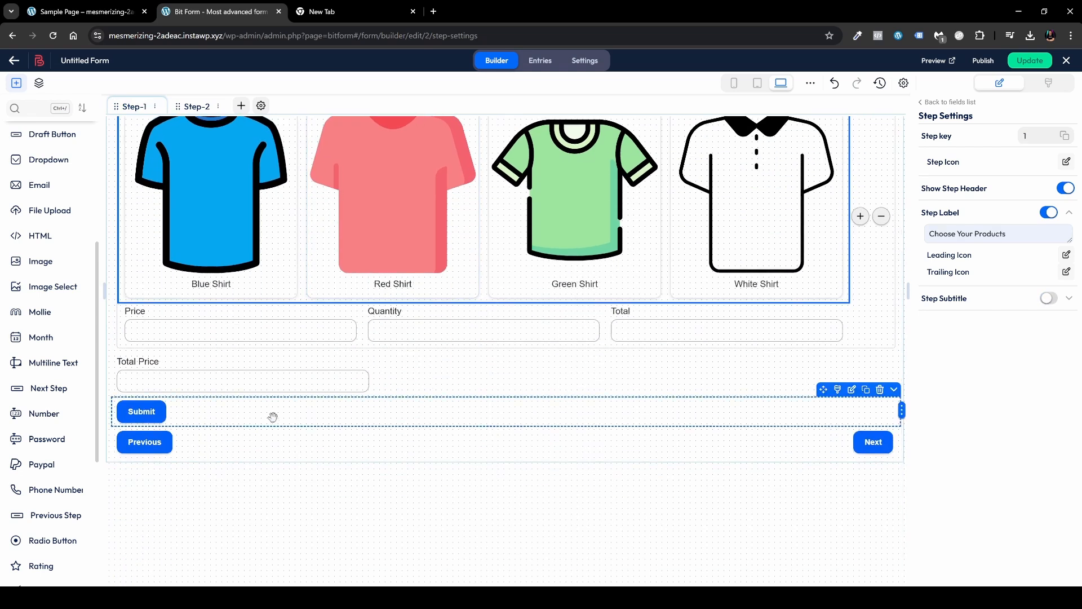
right_click(273, 417)
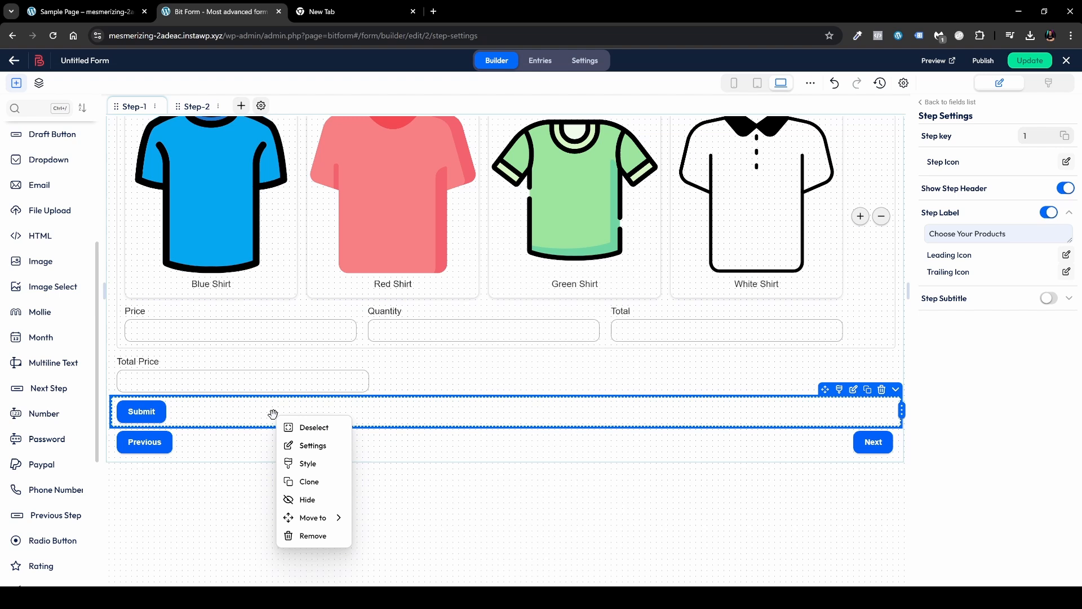
mouse_move(317, 523)
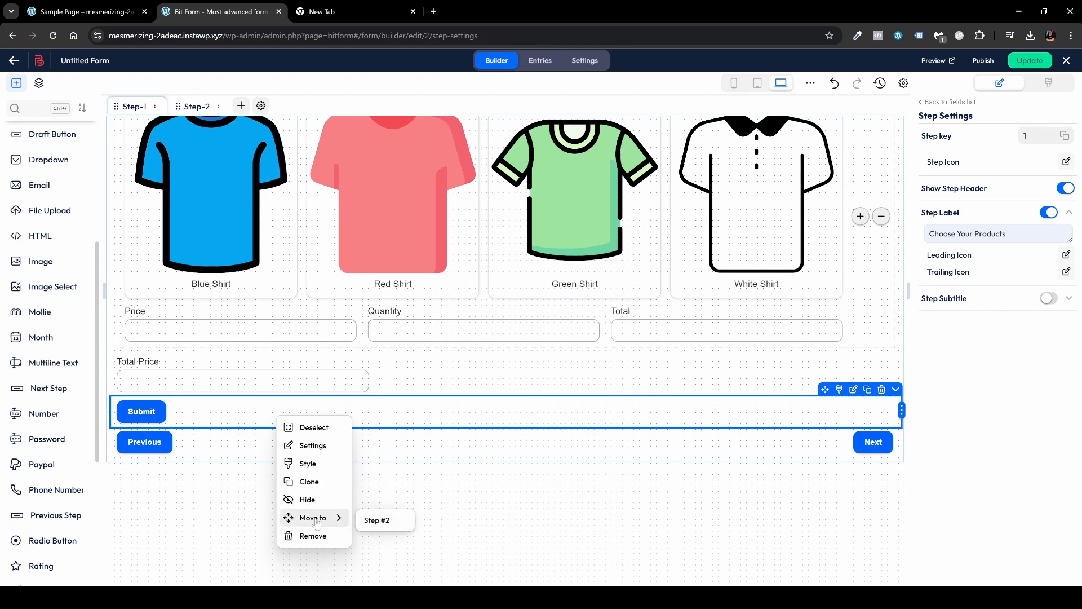
left_click(377, 519)
- Hide the Submit button in the Payment step
left_click(197, 106)
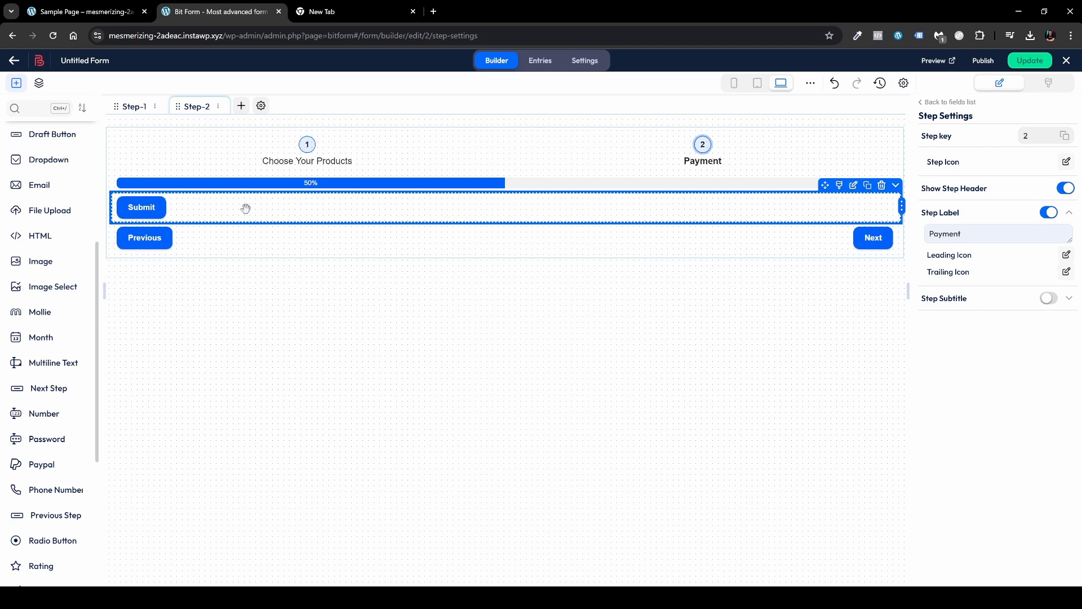
right_click(246, 208)
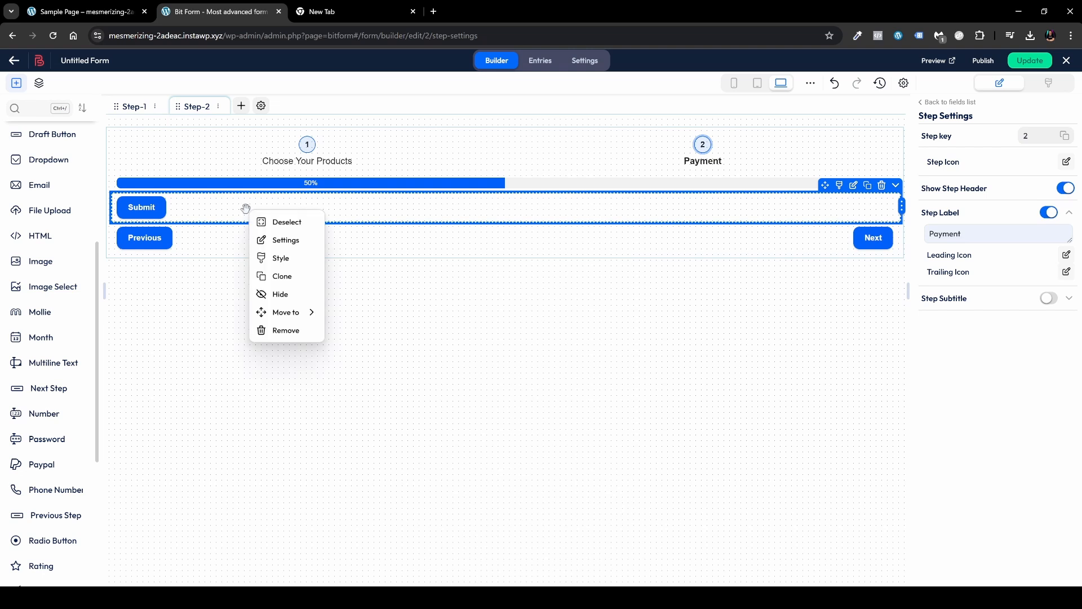
left_click(280, 294)
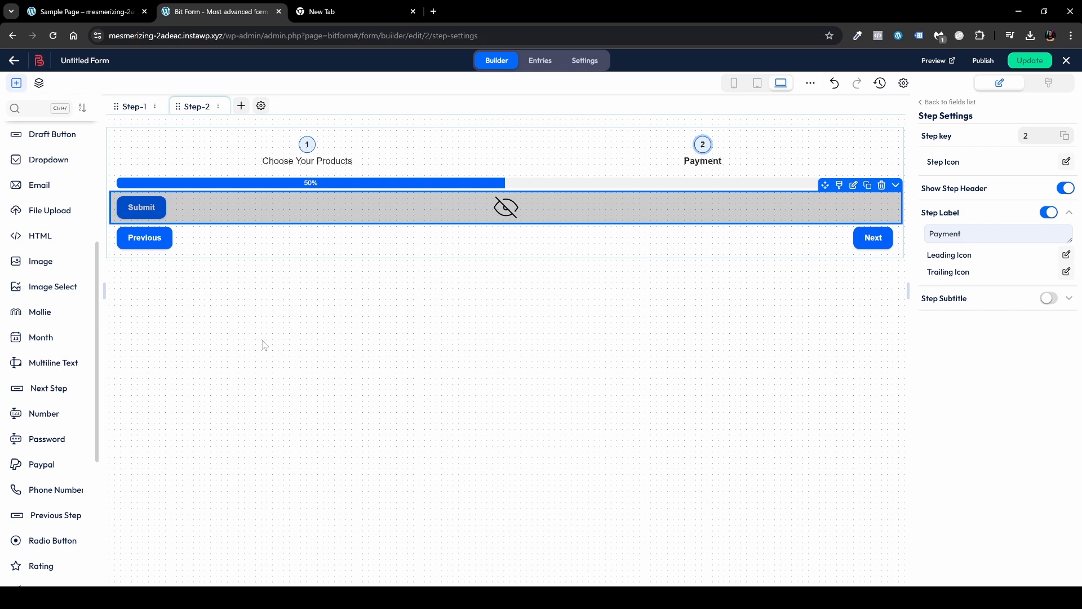
- Add a Signature field above the hidden Submit button and narrow it to a width of 25
scroll(90, 389, "down", 6)
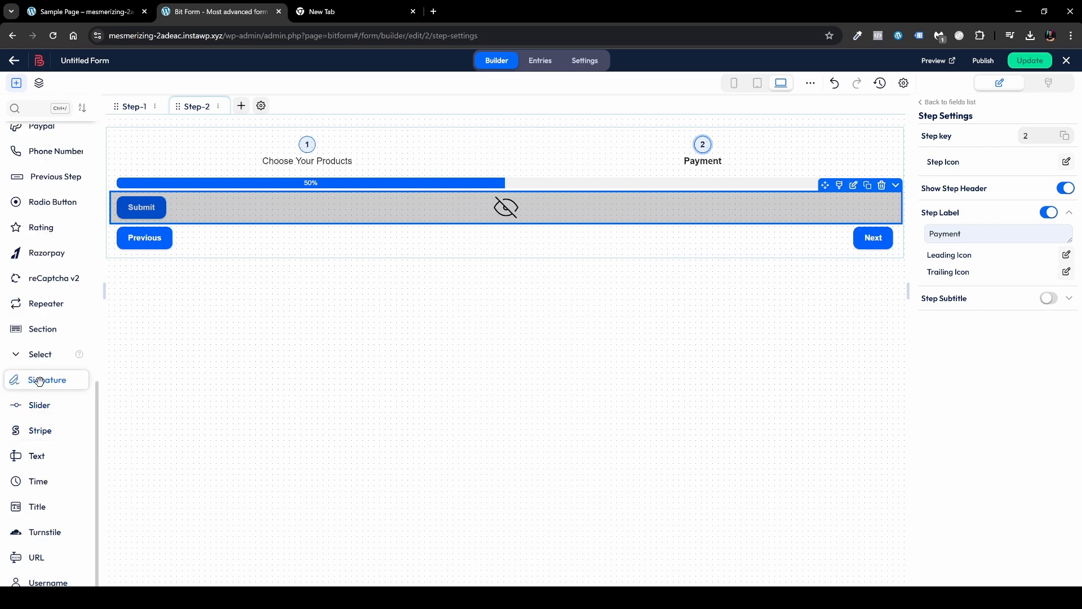
mouse_move(45, 379)
left_mouse_down()
mouse_move(176, 248)
mouse_move(177, 213)
mouse_move(214, 214)
left_mouse_up()
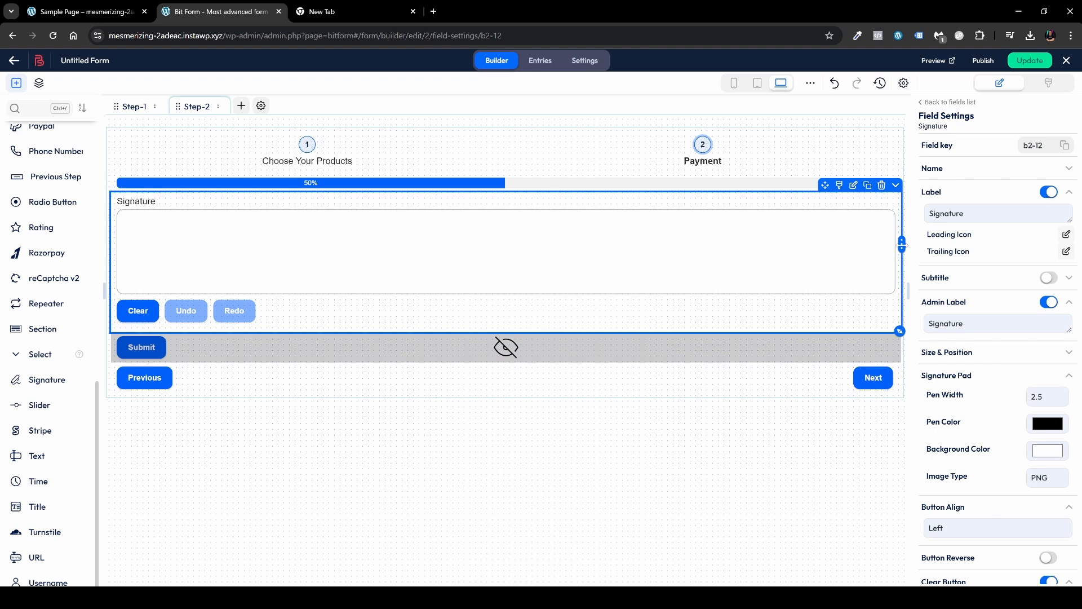
mouse_move(903, 243)
left_mouse_down()
mouse_move(373, 236)
mouse_move(438, 244)
left_mouse_up()
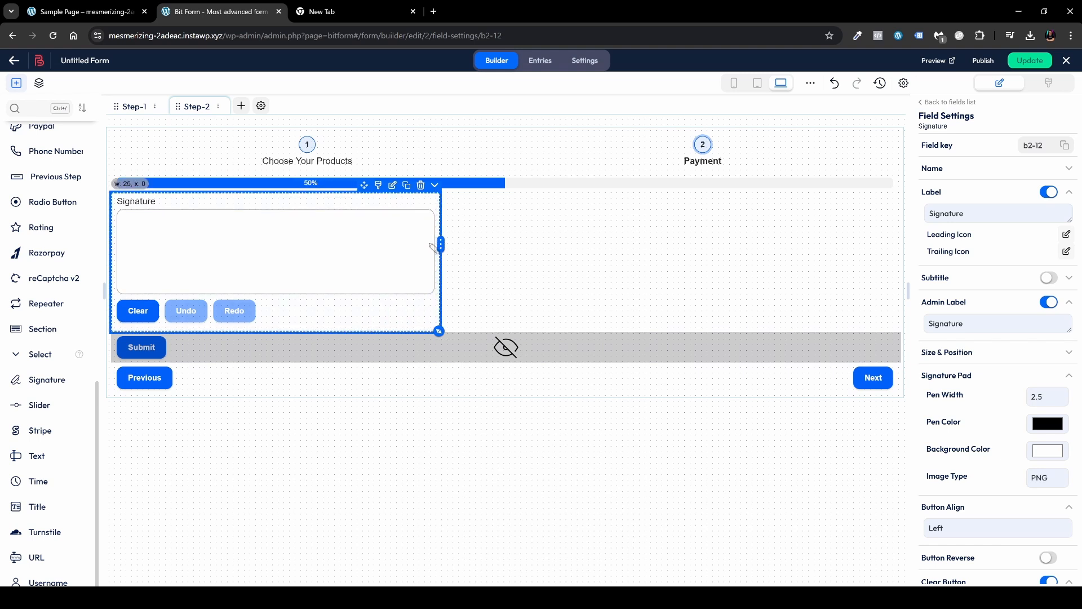
- Add a Decision Box below the signature, labelled "I agree to the terms and conditions of the website."
scroll(48, 402, "up", 10)
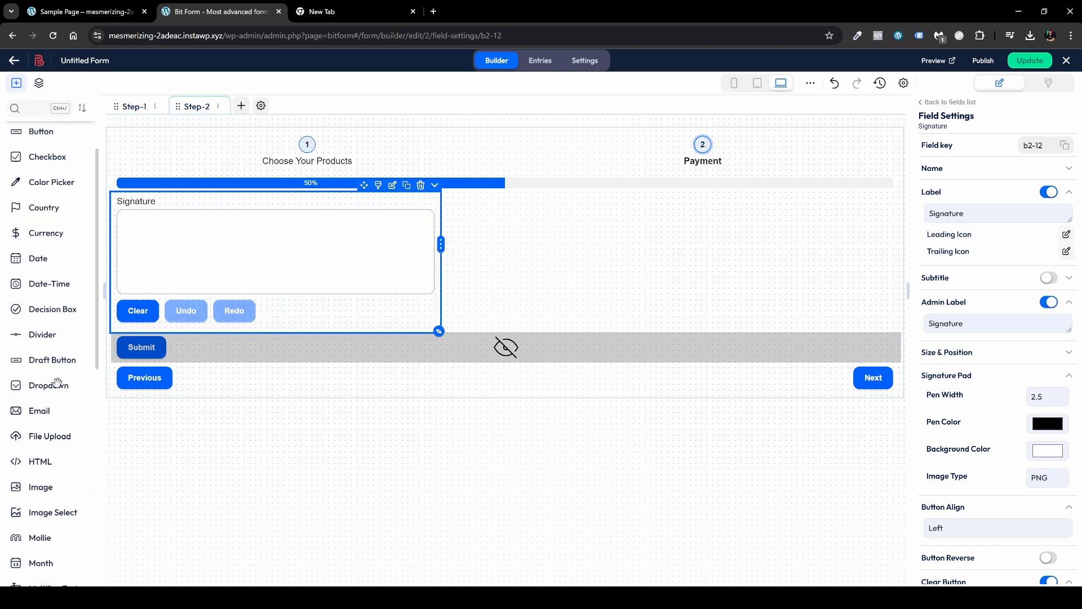
mouse_move(53, 365)
left_mouse_down()
mouse_move(169, 324)
mouse_move(243, 348)
left_mouse_up()
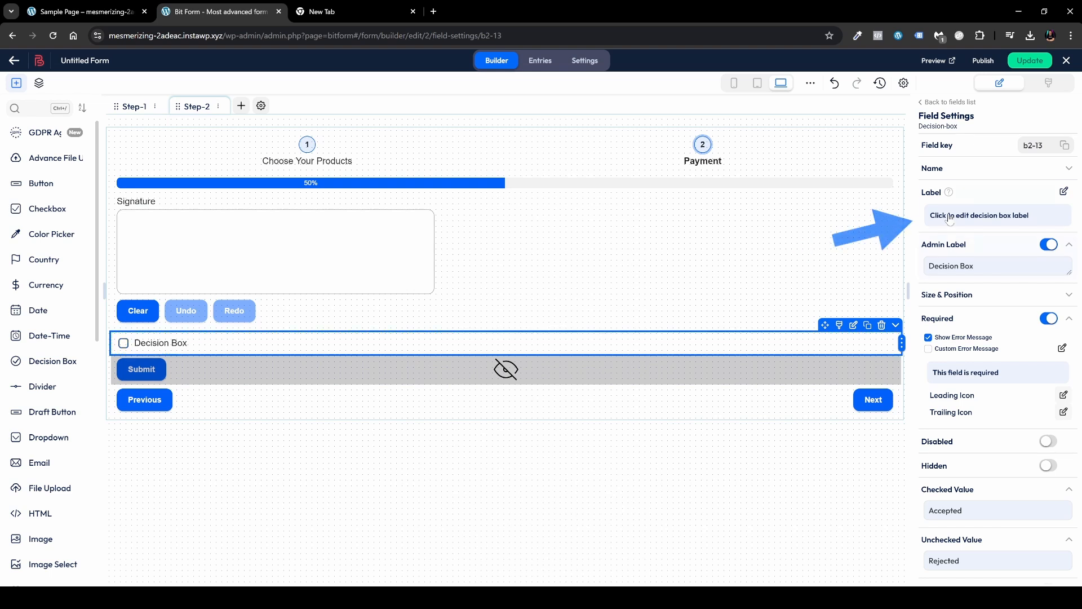
left_click(995, 220)
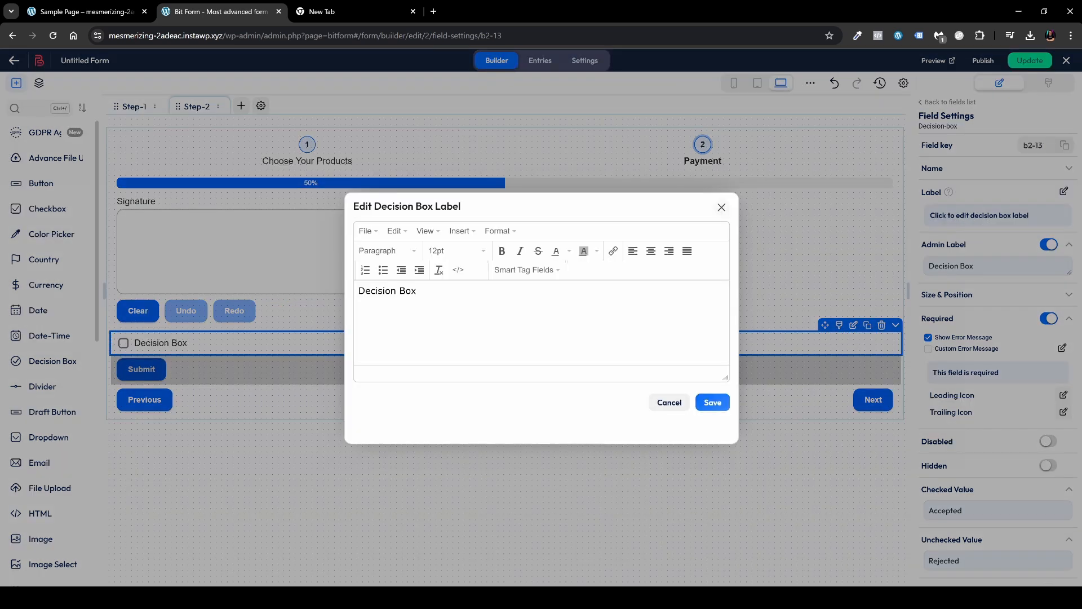
triple_click(387, 291)
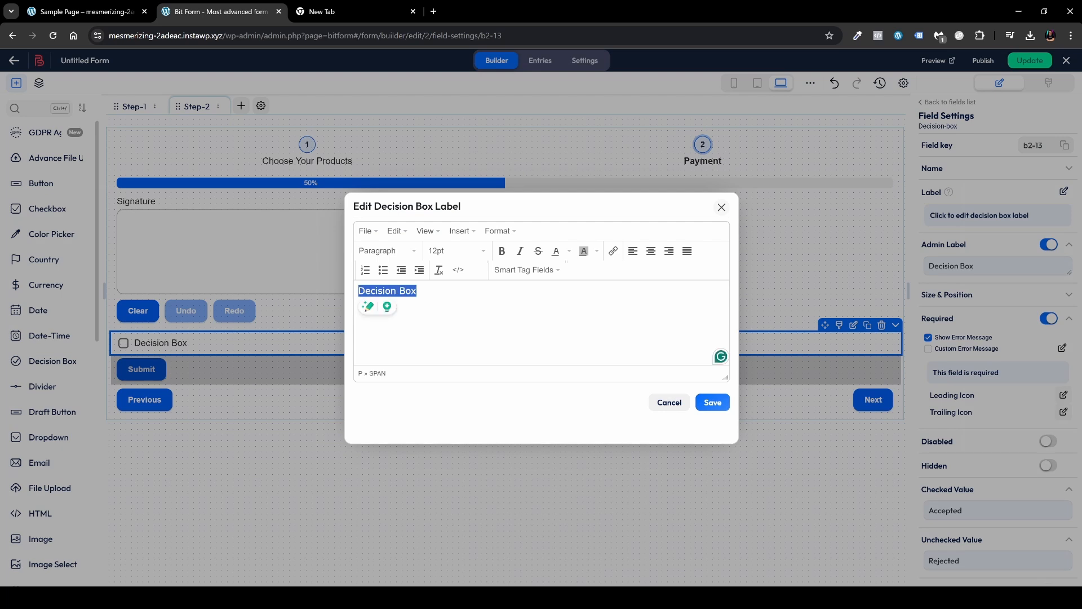
type("I agree to the terms and conditions of the website.")
left_click(712, 402)
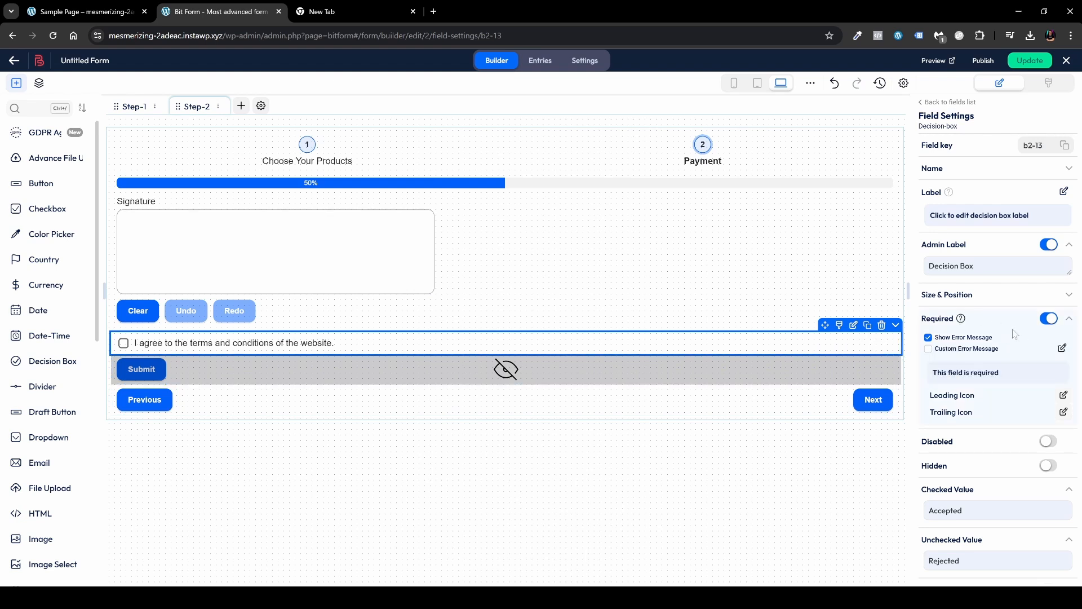
scroll(1014, 334, "down", 2)
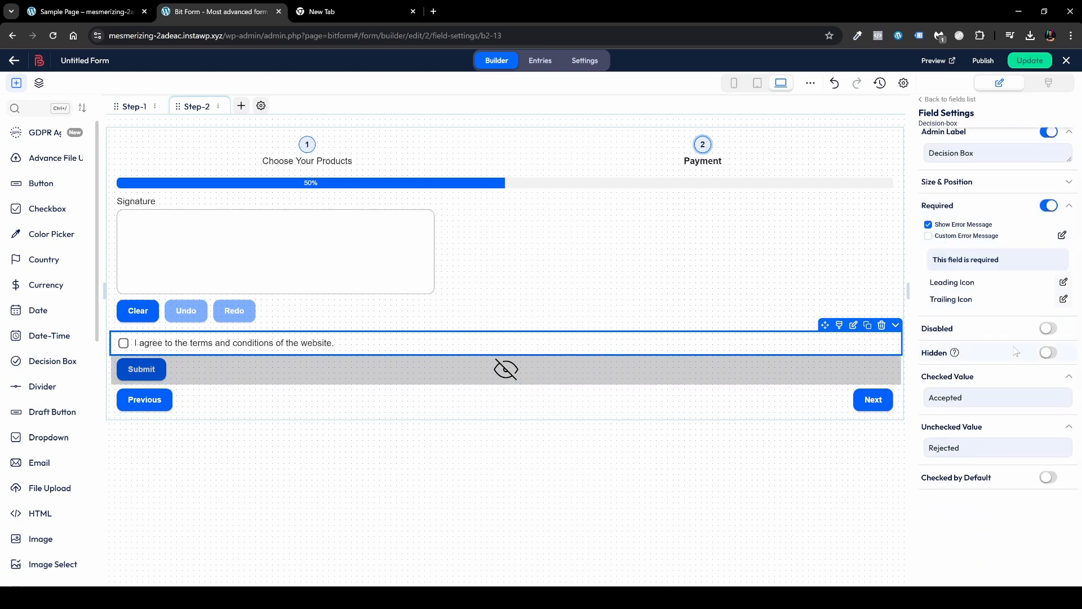
- Add a PayPal payment field between the terms agreement box and the hidden Submit button
scroll(72, 266, "down", 7)
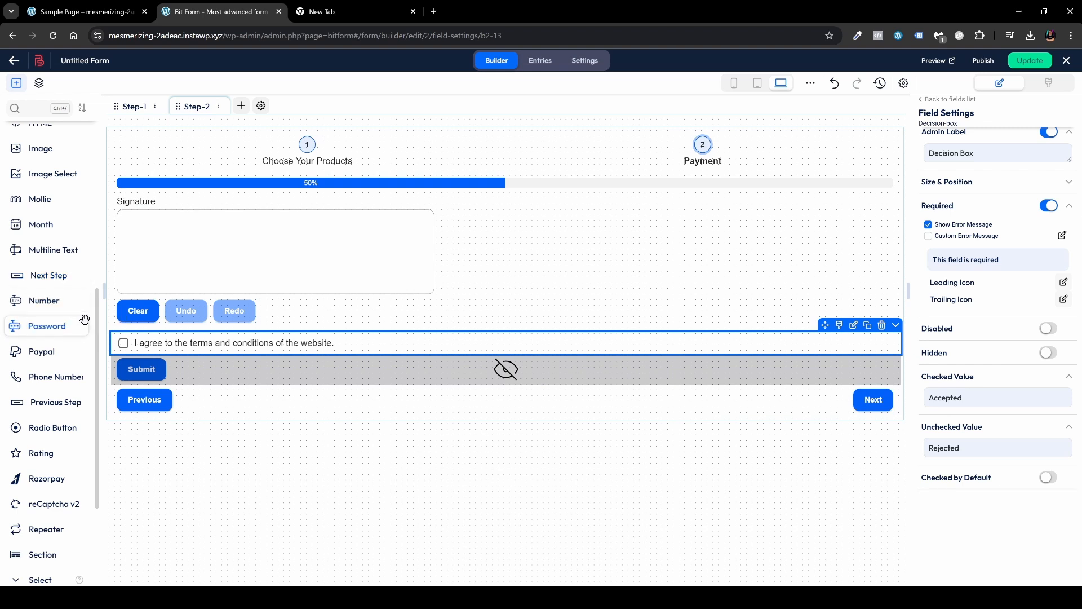
scroll(84, 319, "down", 1)
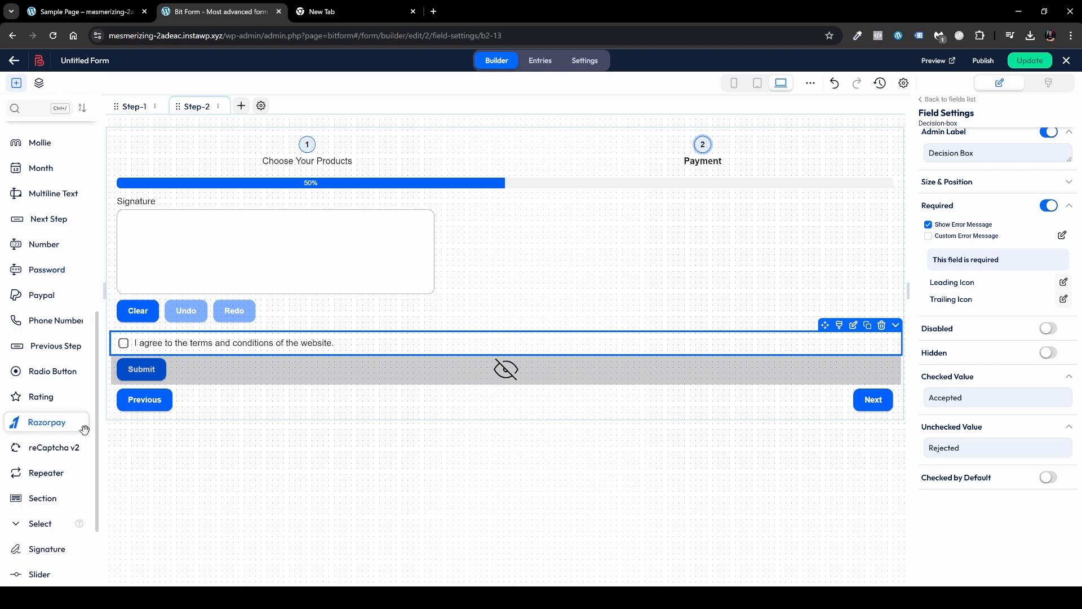
scroll(56, 310, "down", 2)
scroll(70, 394, "down", 1)
scroll(70, 428, "up", 1)
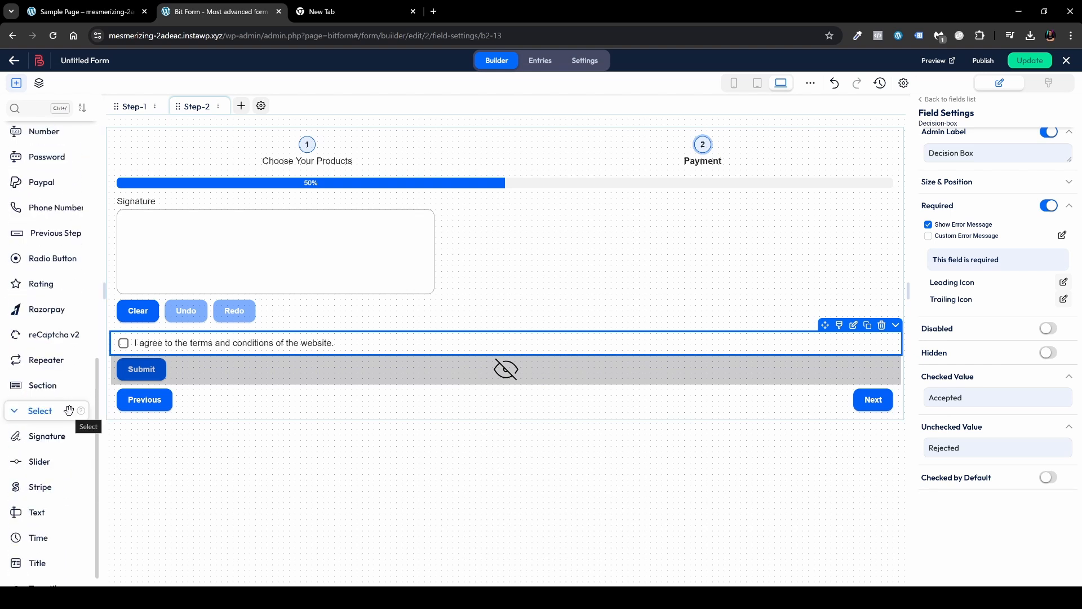
scroll(69, 410, "up", 1)
left_click_drag(48, 242, 241, 373)
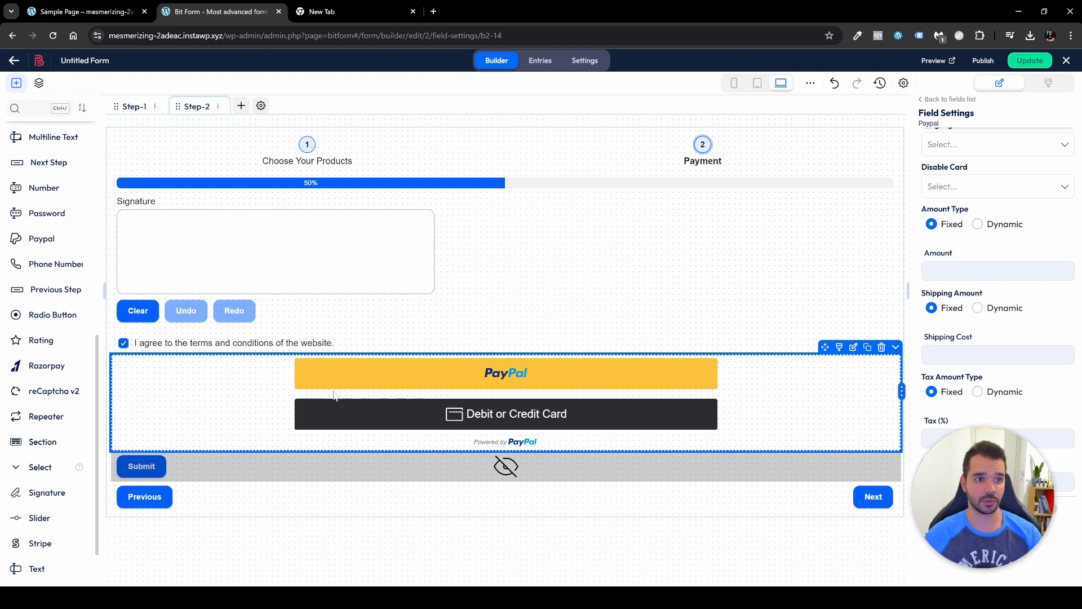
- In the other browser tab, open Bit Form's payment settings from the WordPress dashboard and view the connected PayPal account's configuration
left_click(86, 13)
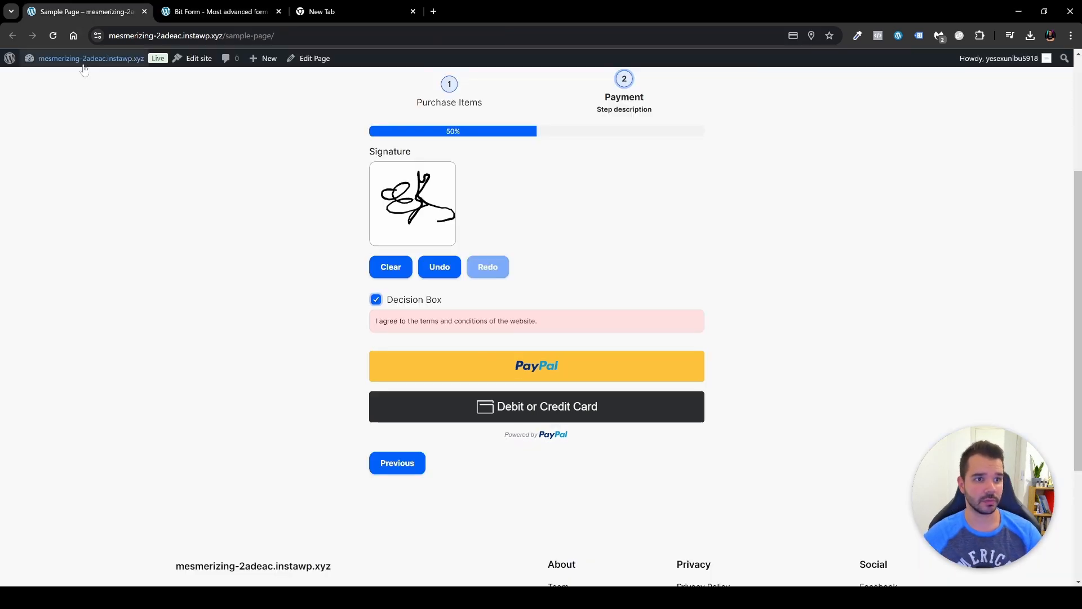
mouse_move(91, 58)
left_click(68, 68)
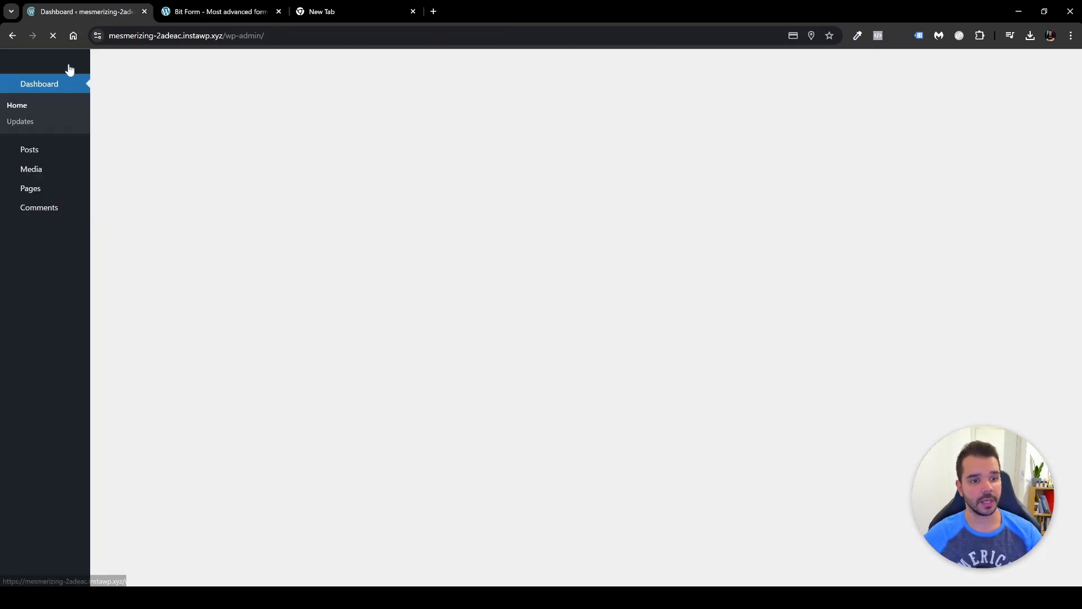
mouse_move(23, 281)
left_click(116, 385)
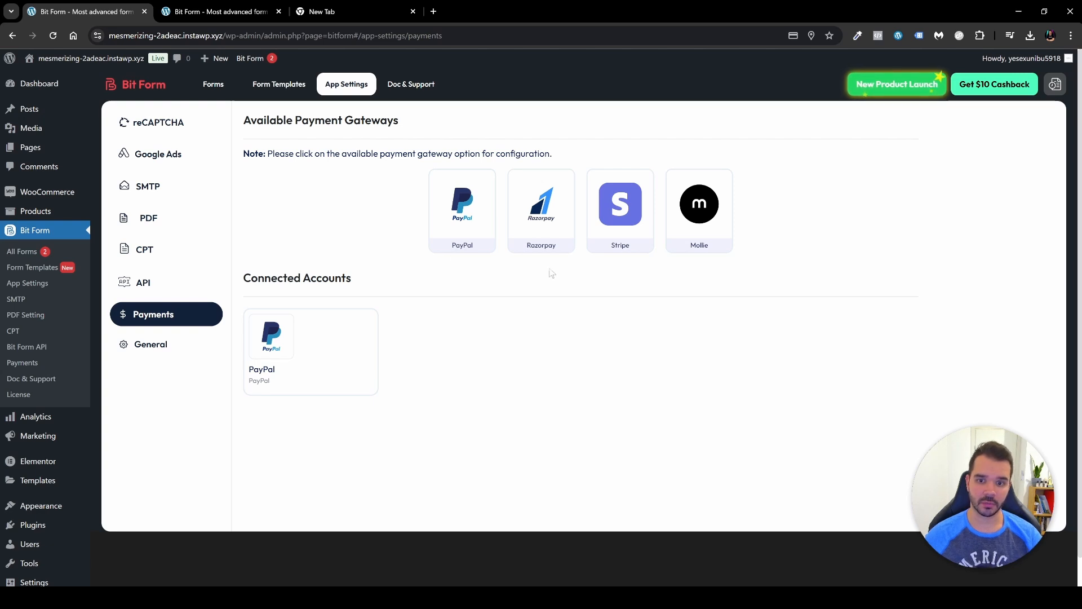
mouse_move(303, 341)
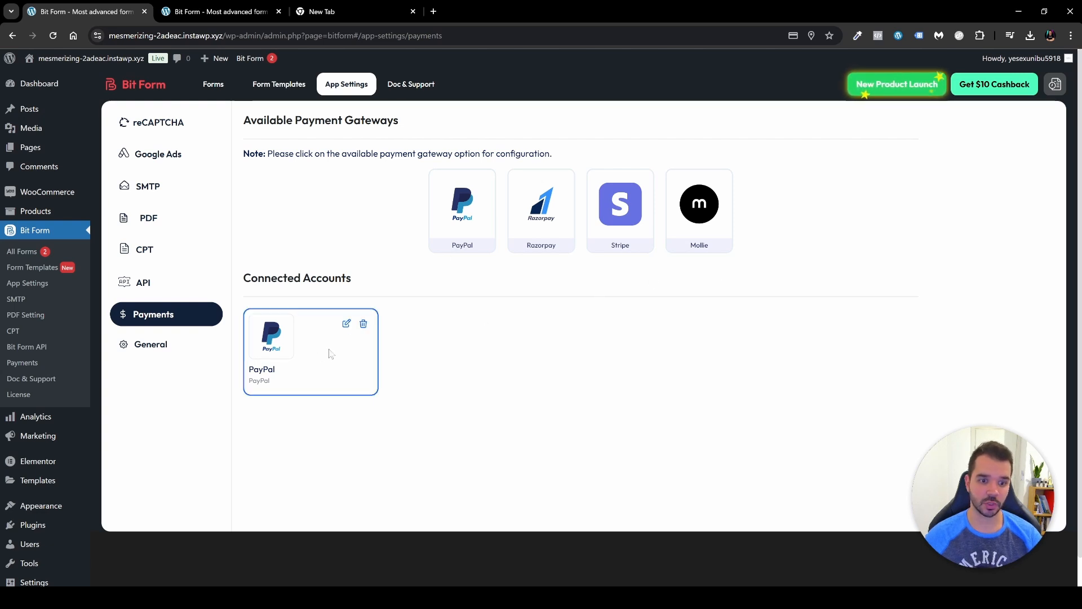
left_click(347, 326)
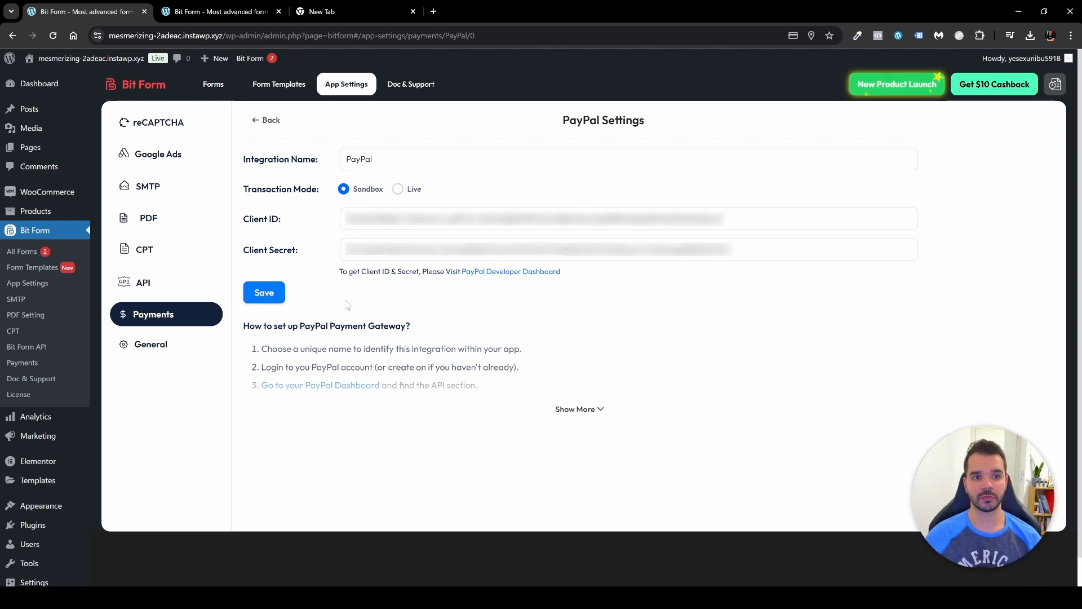
- Back in the form builder, set the PayPal field's amount type to Dynamic, using the Total Price field
key("ctrl+Tab")
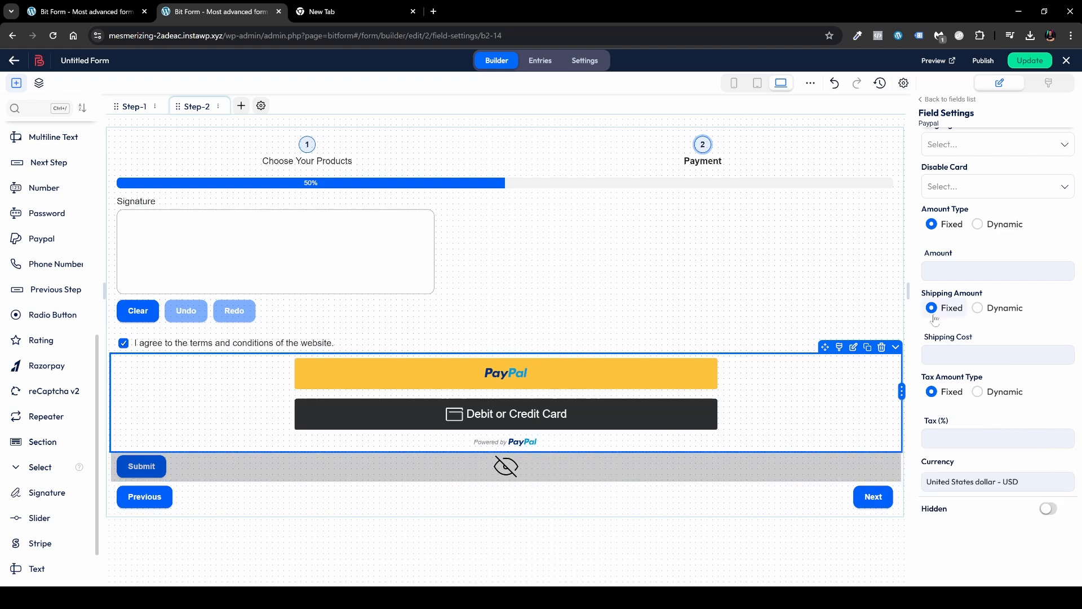
left_click(979, 225)
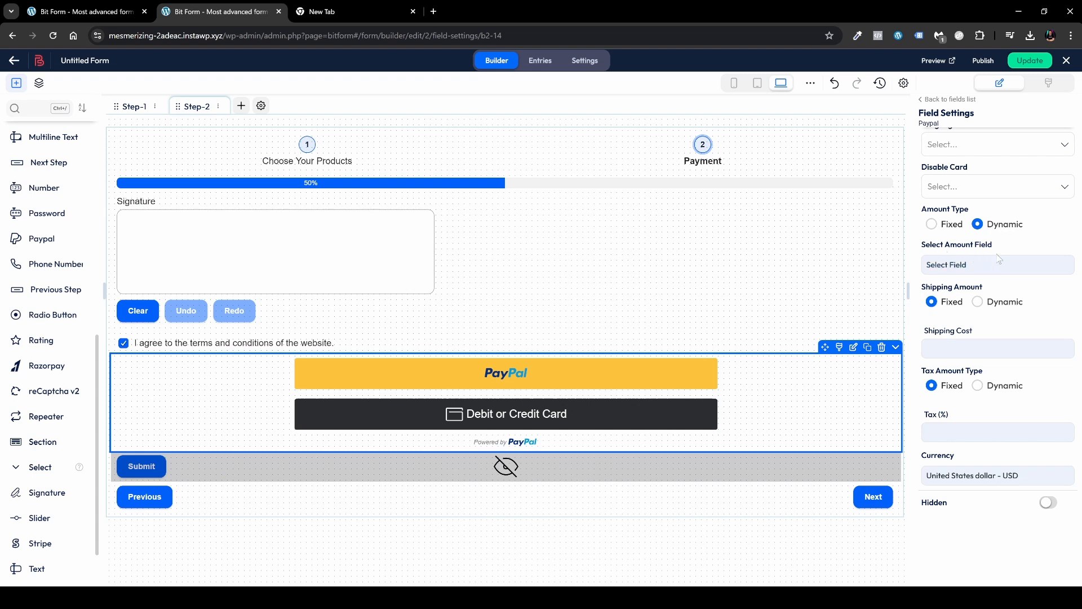
left_click(954, 271)
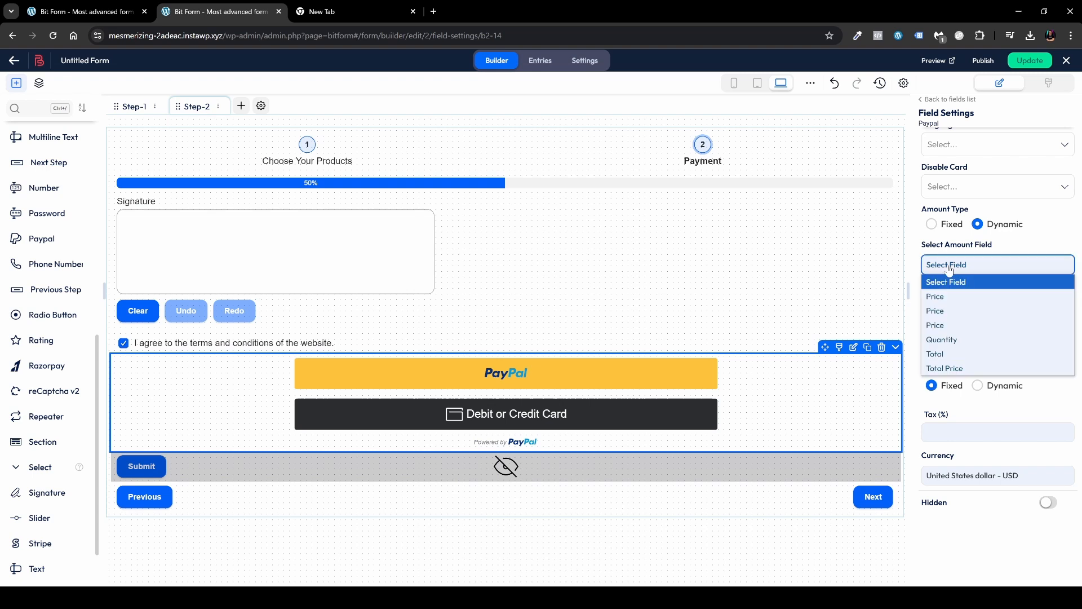
left_click(956, 367)
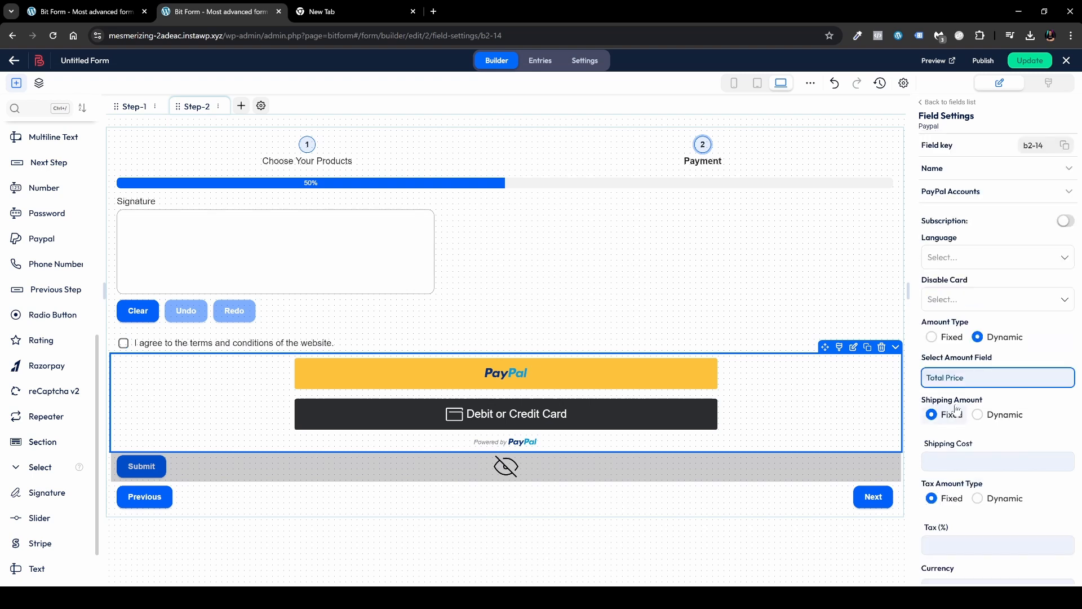
- Set the PayPal field's fixed shipping cost to 9 and fixed tax to 2.7%, with United States dollar - USD as currency
scroll(956, 409, "down", 1)
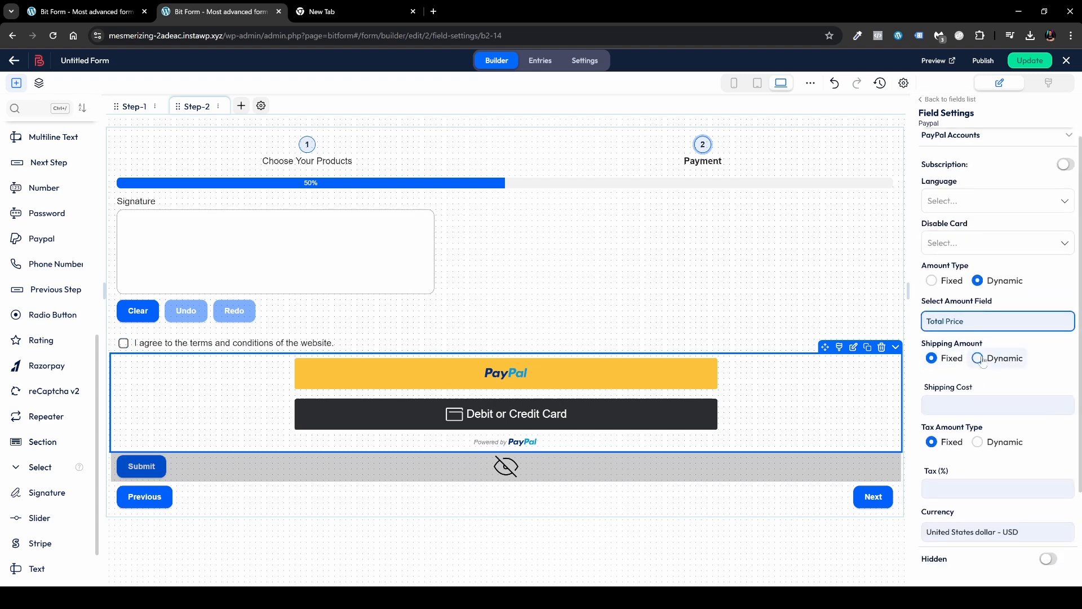
left_click(978, 404)
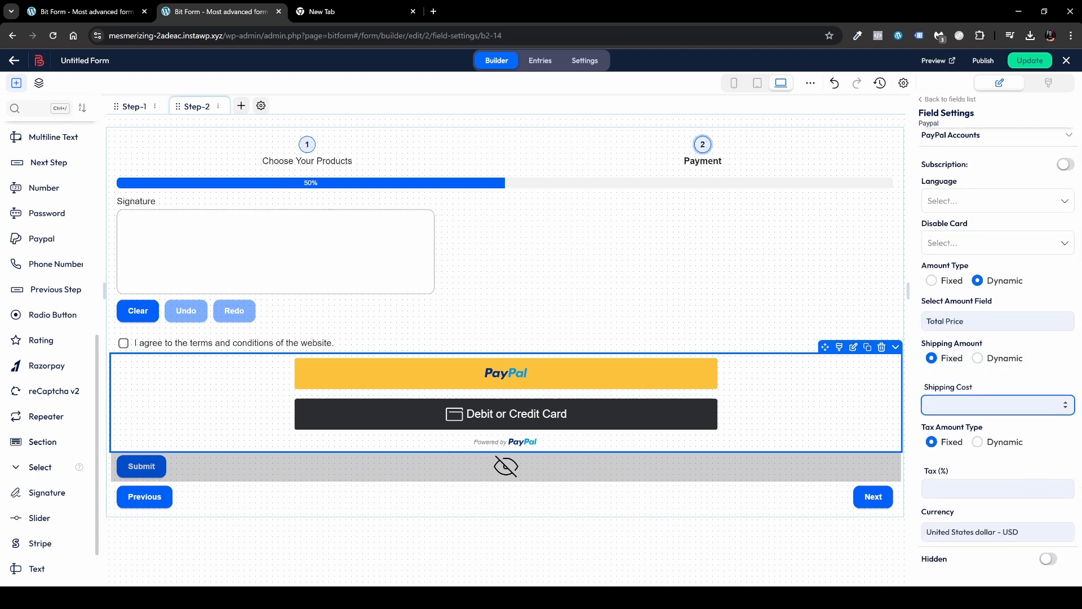
scroll(978, 405, "down", 1)
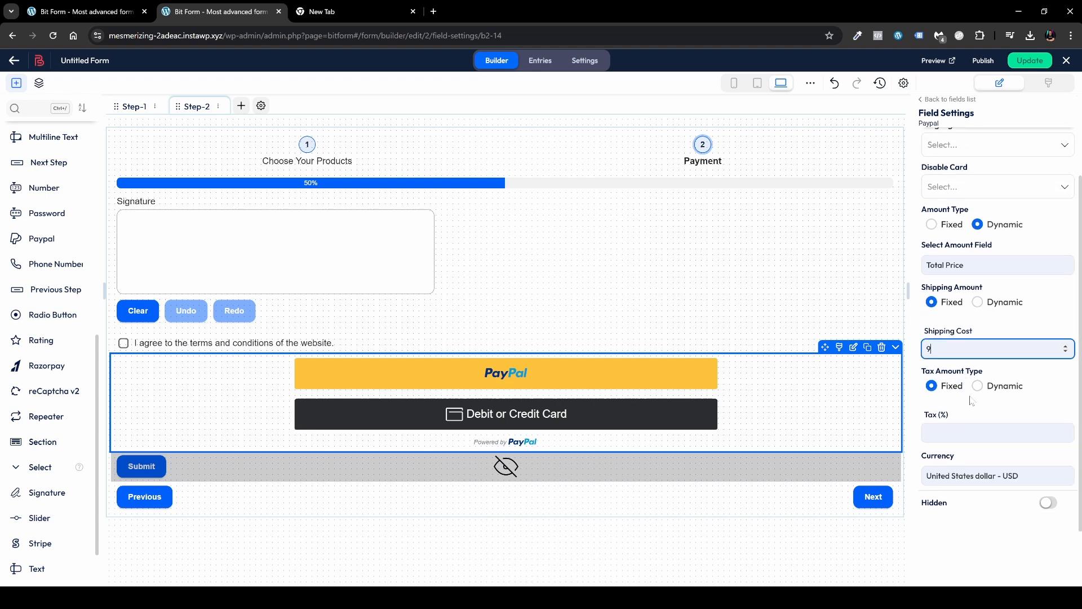
left_click(955, 432)
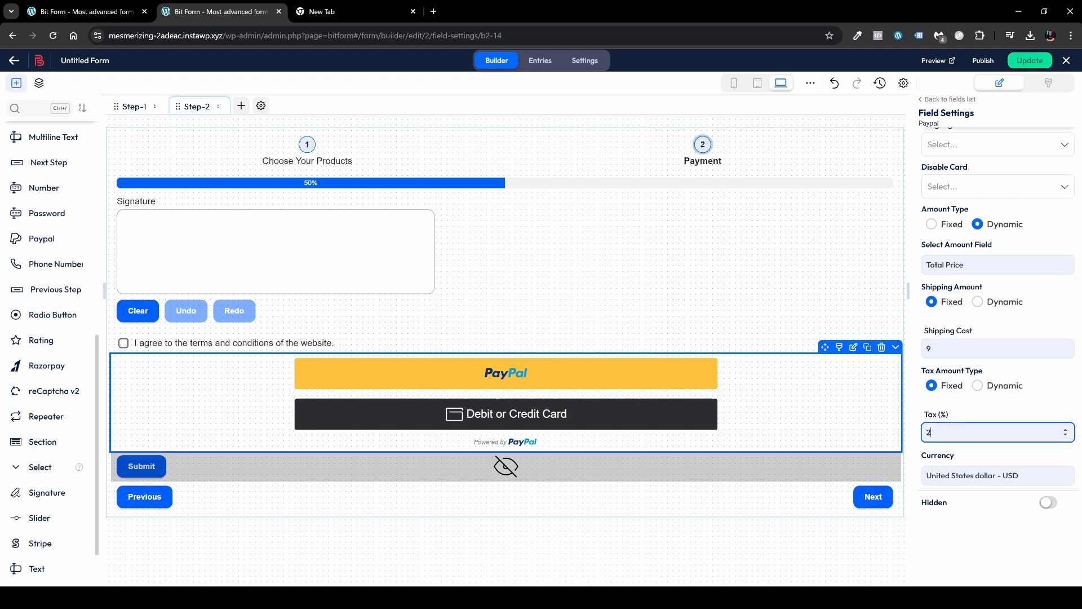
left_click(963, 483)
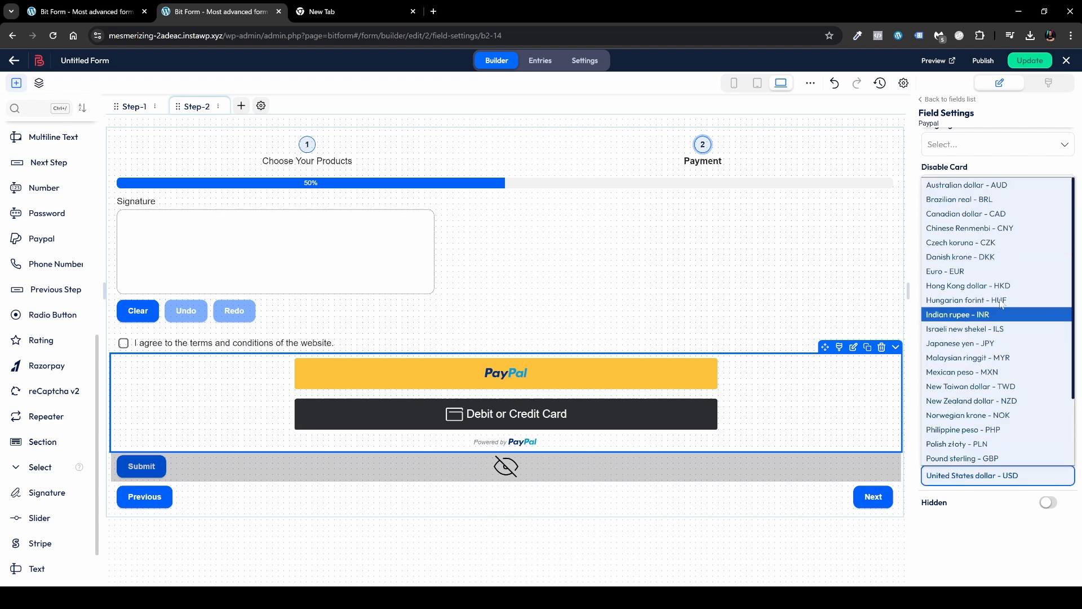
scroll(1021, 372, "up", 1)
scroll(1021, 375, "down", 1)
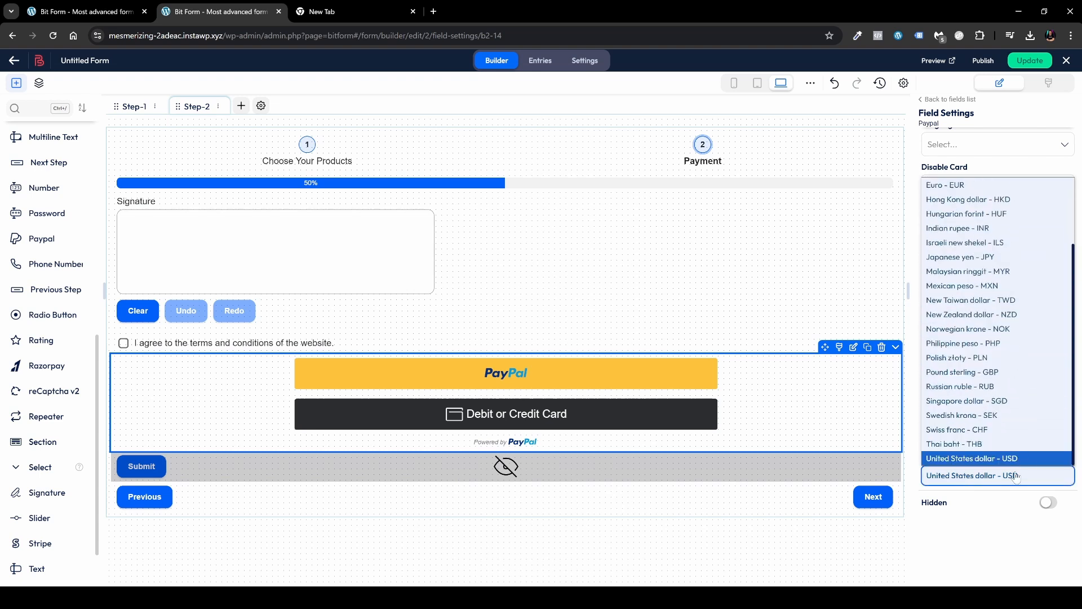
left_click(969, 461)
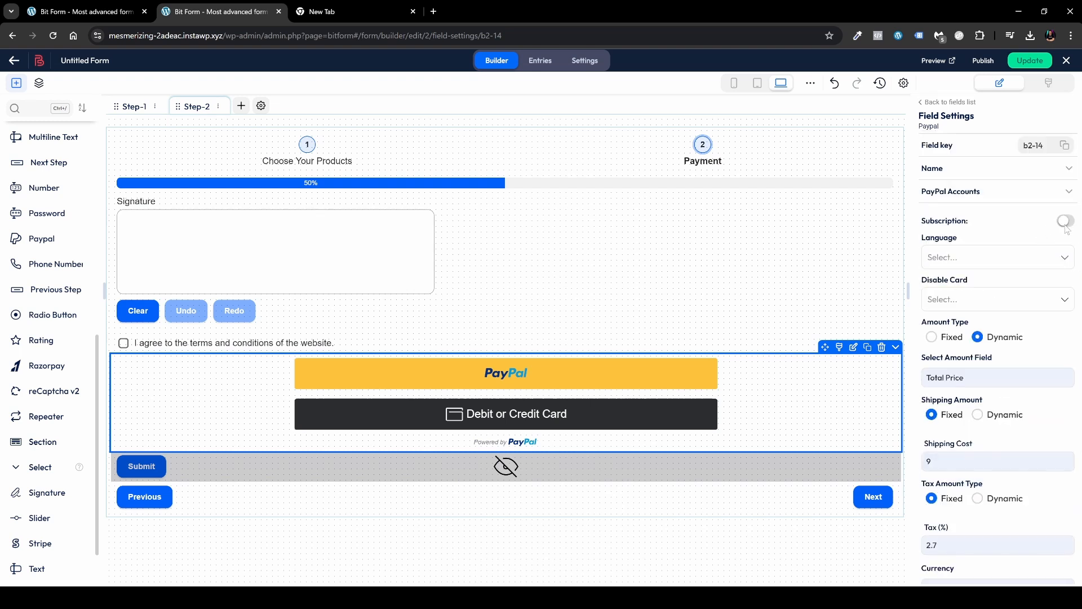
left_click(992, 257)
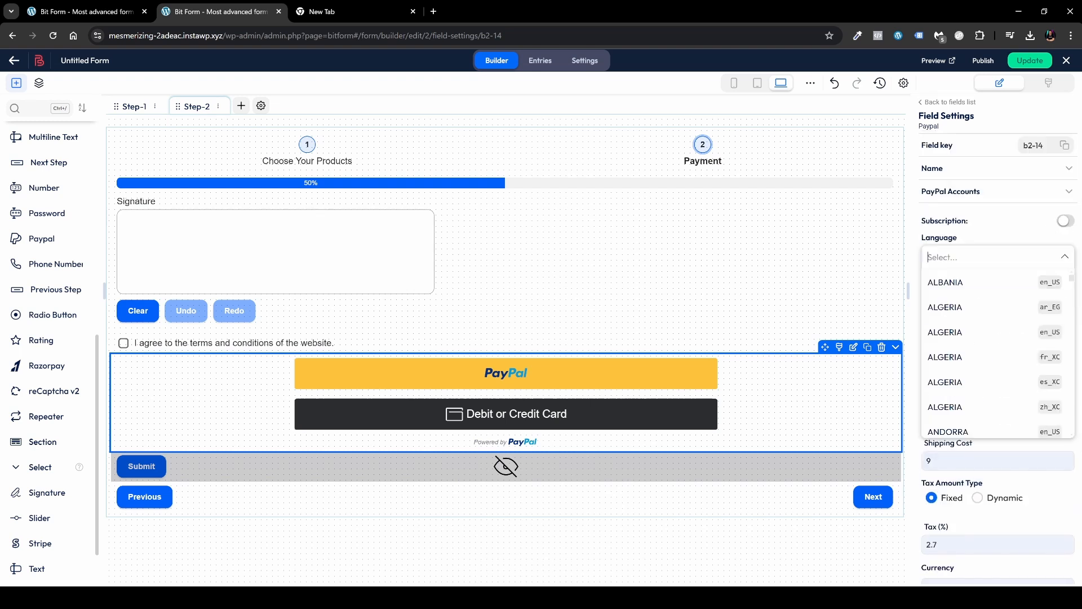
left_click(1002, 239)
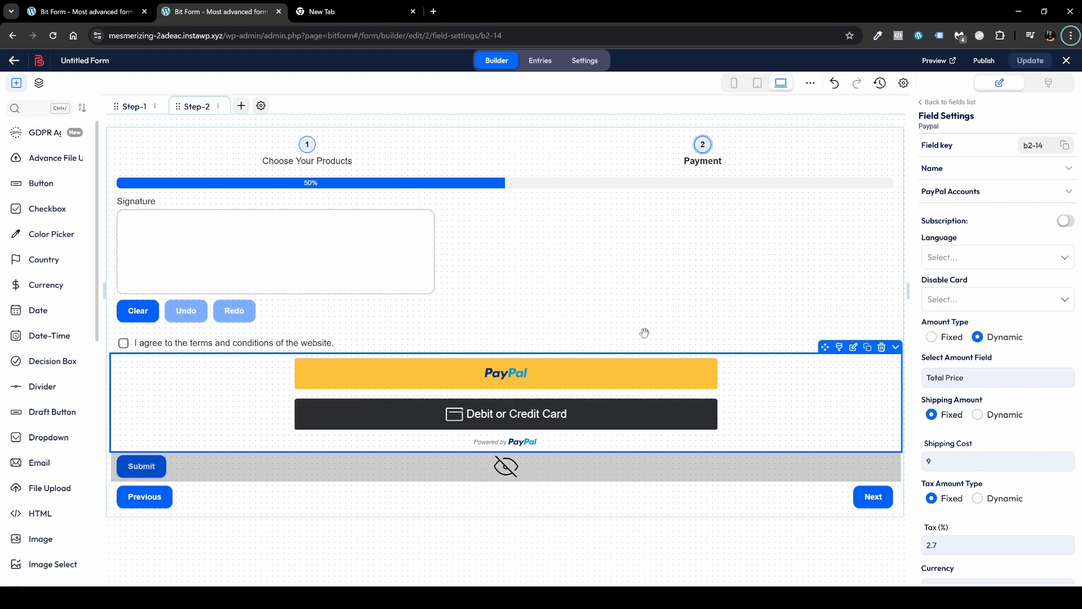
- In Step-1, relabel the Text field "Full Name", clear its placeholder and save the form
left_click(134, 107)
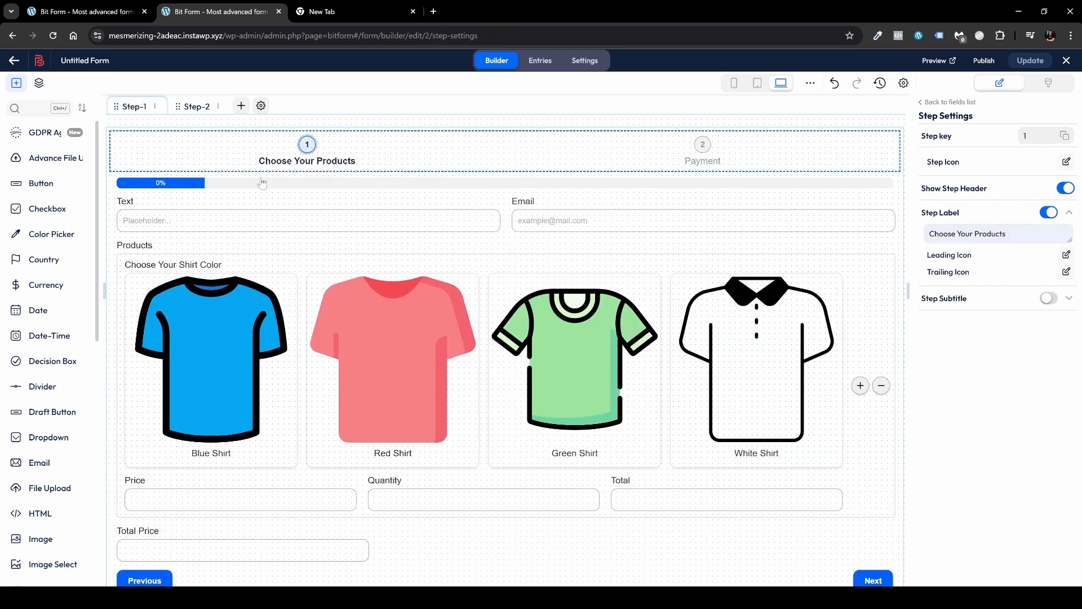
left_click(228, 210)
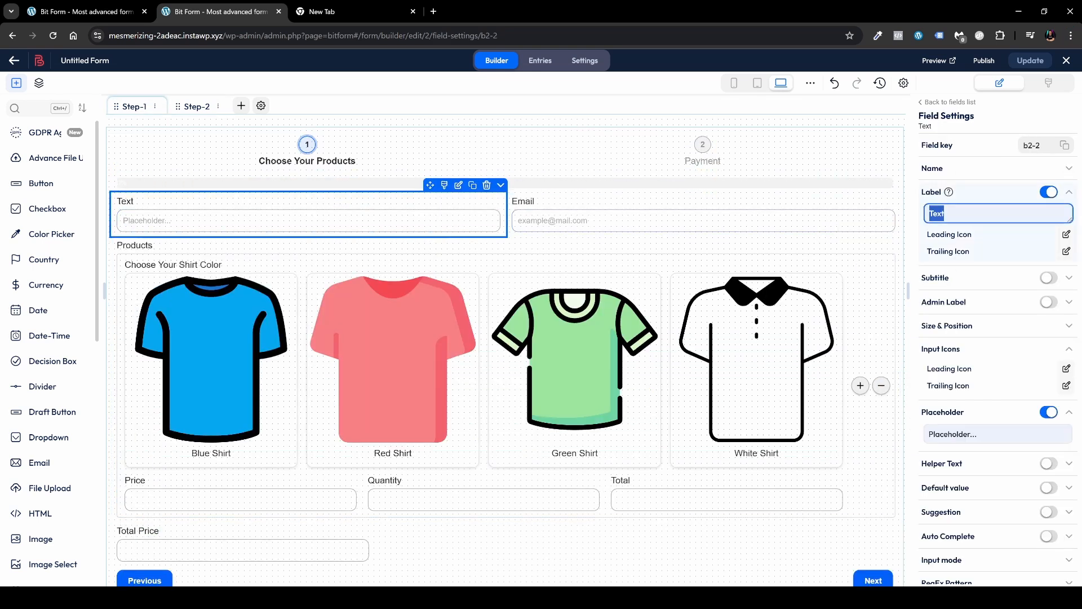
type("Full Name")
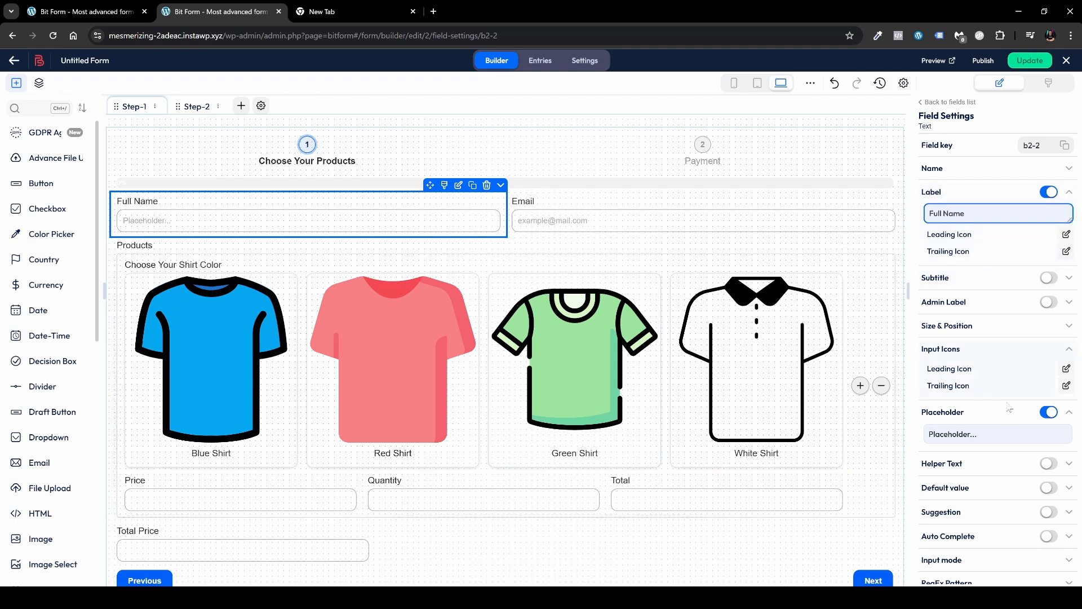
triple_click(986, 435)
key("BackSpace")
left_click(1030, 60)
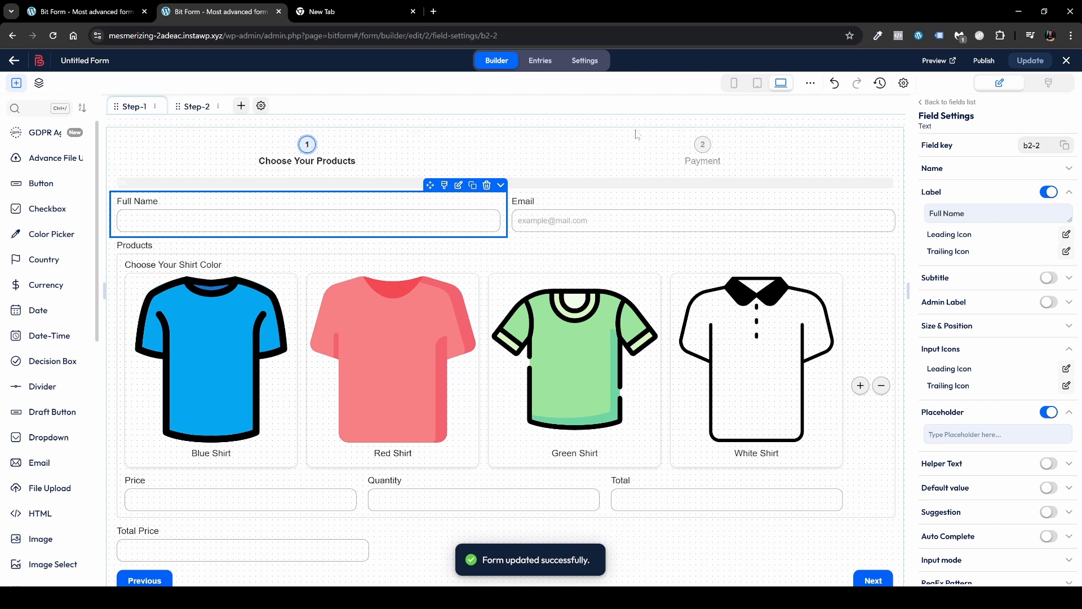
- Add a conditional logic rule in the form's settings and name it "Price Calculations"
left_click(586, 62)
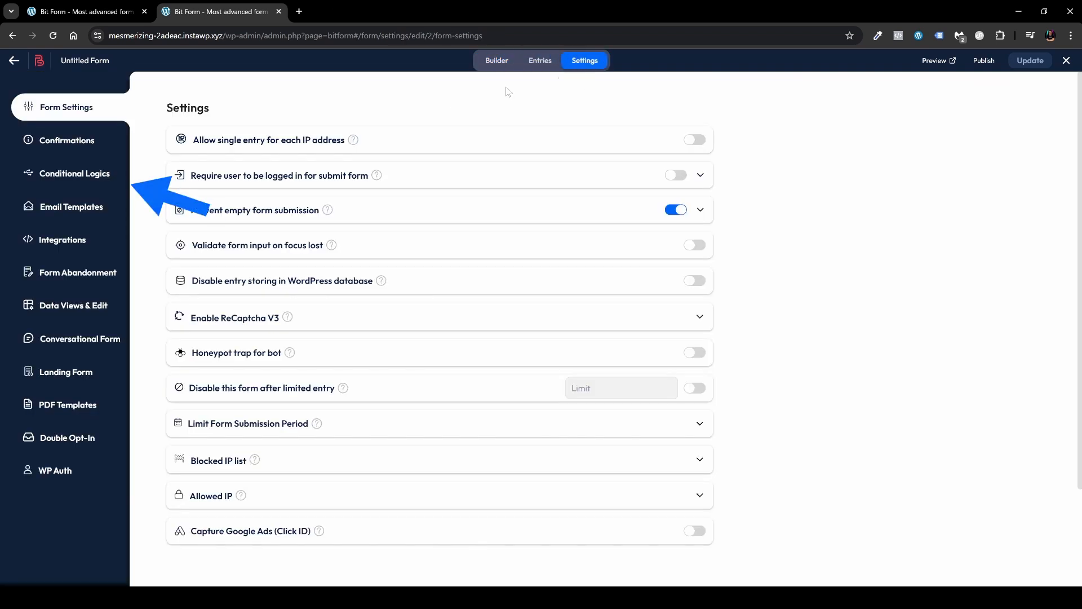
left_click(93, 176)
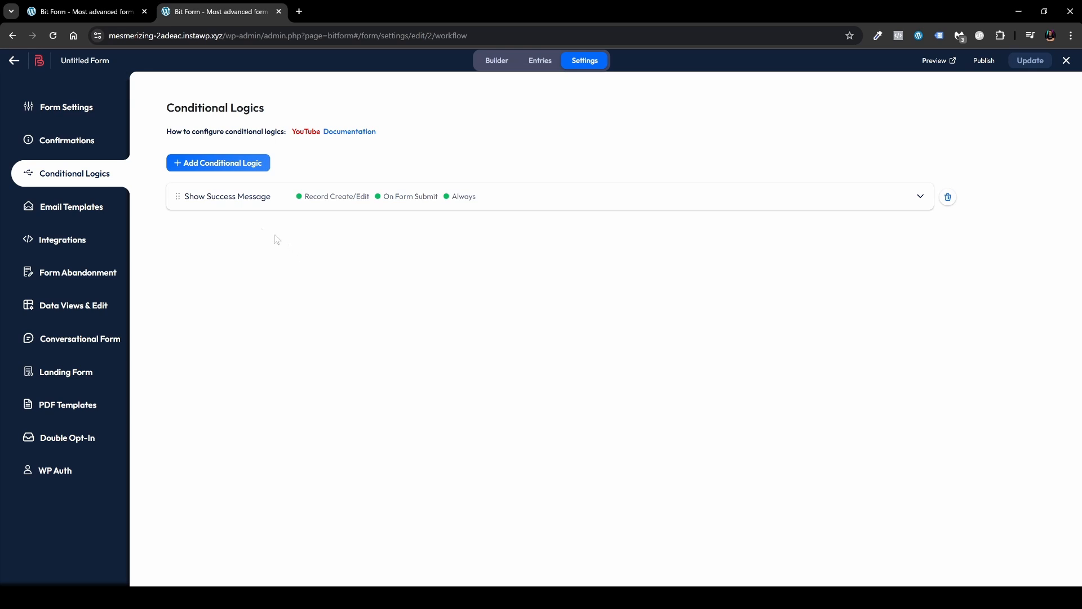
left_click(220, 169)
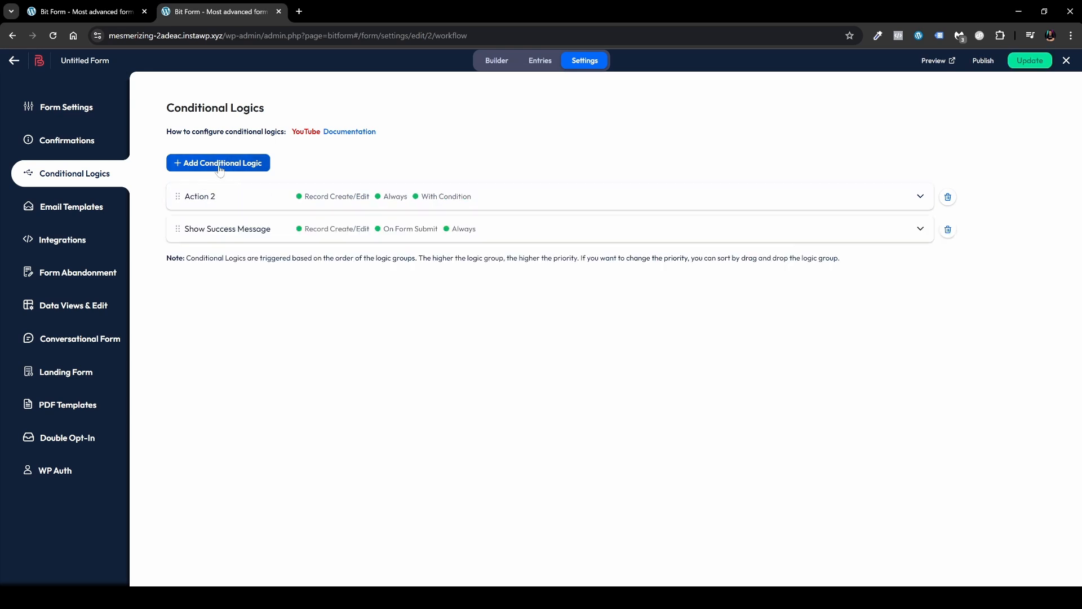
left_click_drag(228, 196, 183, 196)
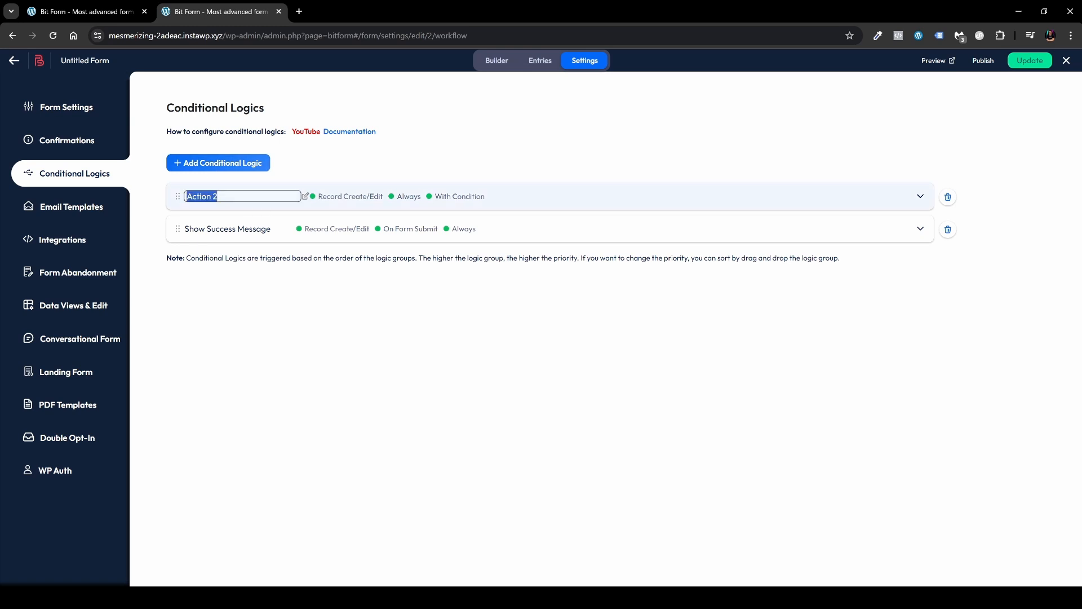
type("Price Calcula")
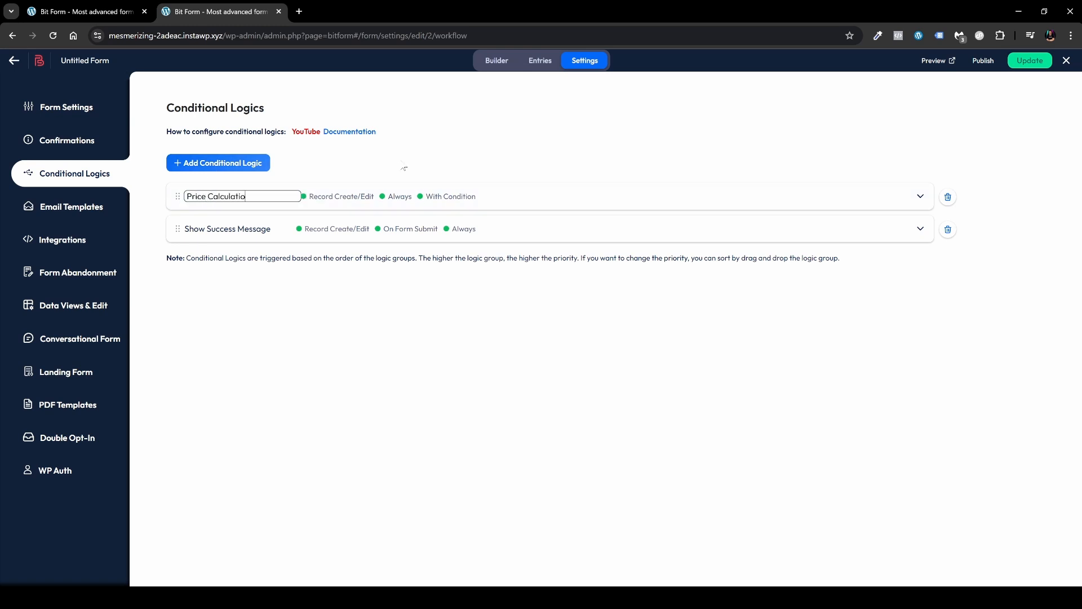
- Expand the Price Calculations rule and set its action effect to Only on Field Input
left_click(921, 197)
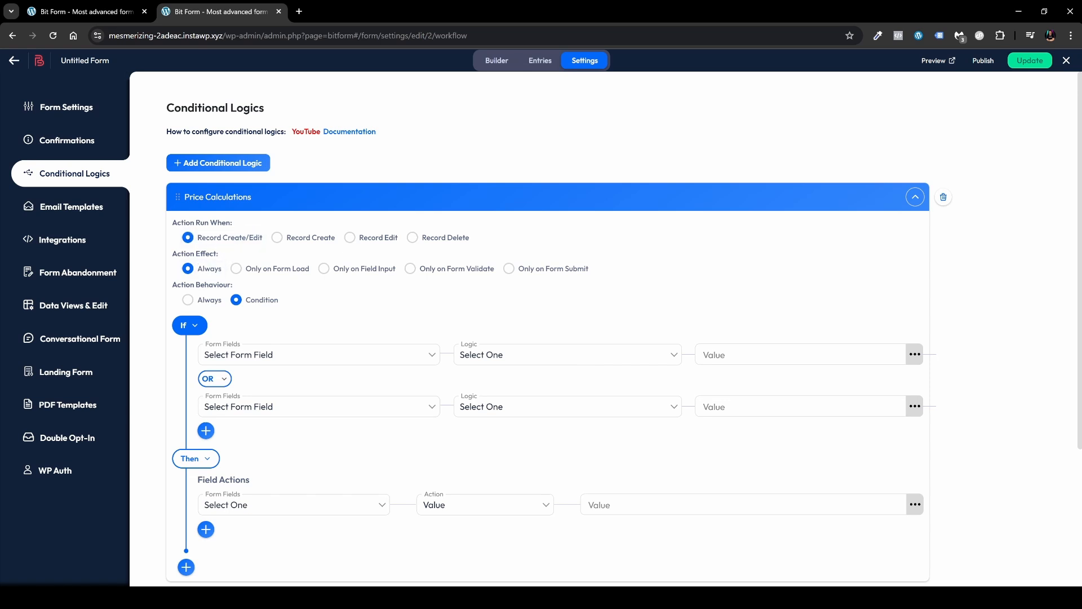
left_click(330, 274)
scroll(288, 302, "down", 1)
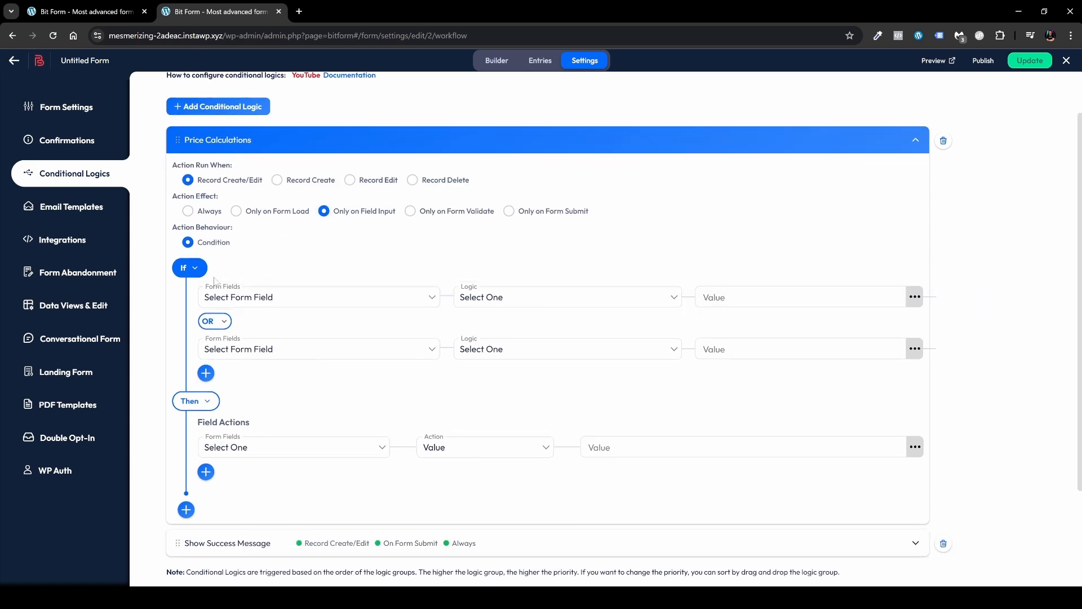
- Set the rule's first If condition to Price Is Not Null and delete the empty OR condition below it
left_click(186, 509)
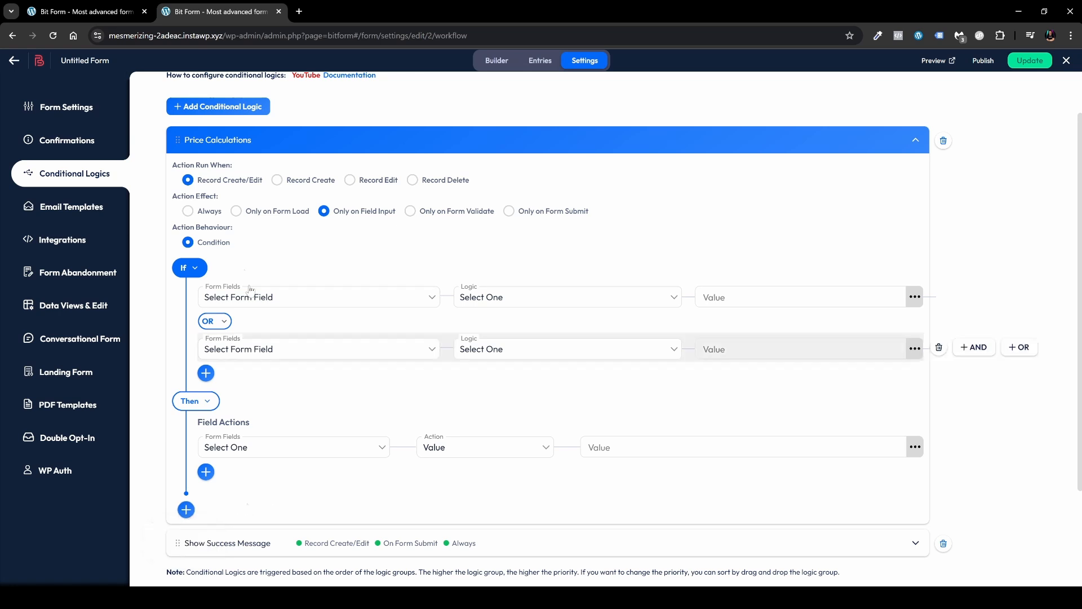
left_click(314, 301)
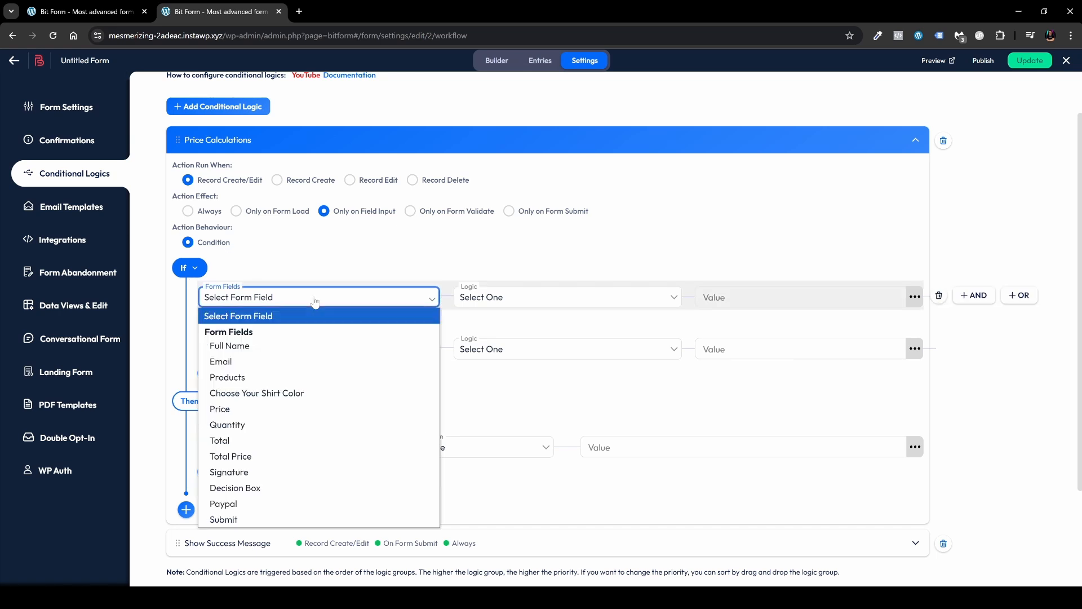
left_click(315, 406)
left_click(564, 297)
left_click(519, 396)
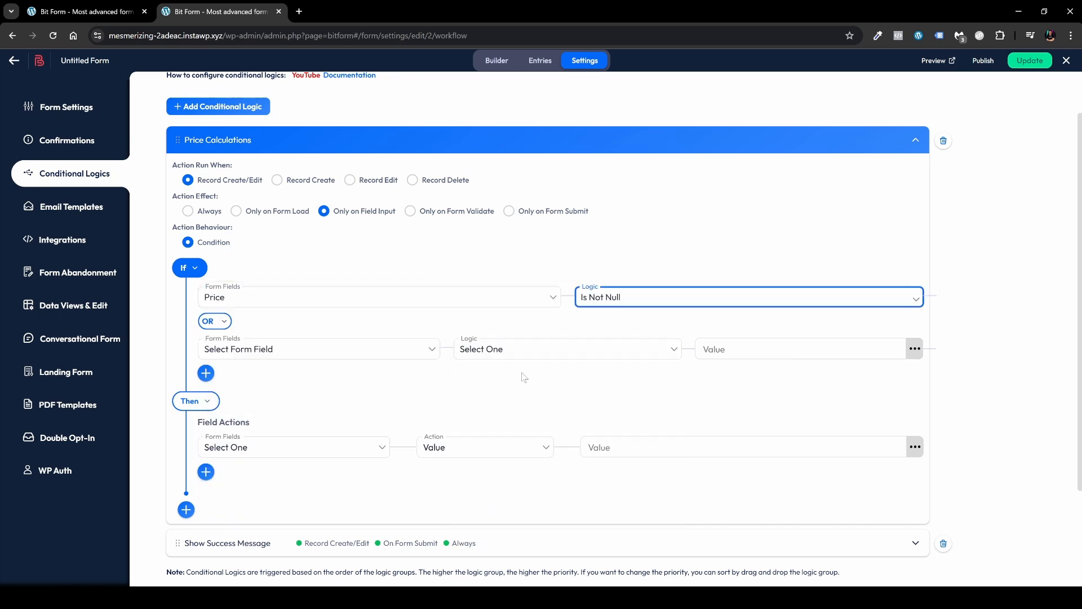
mouse_move(922, 355)
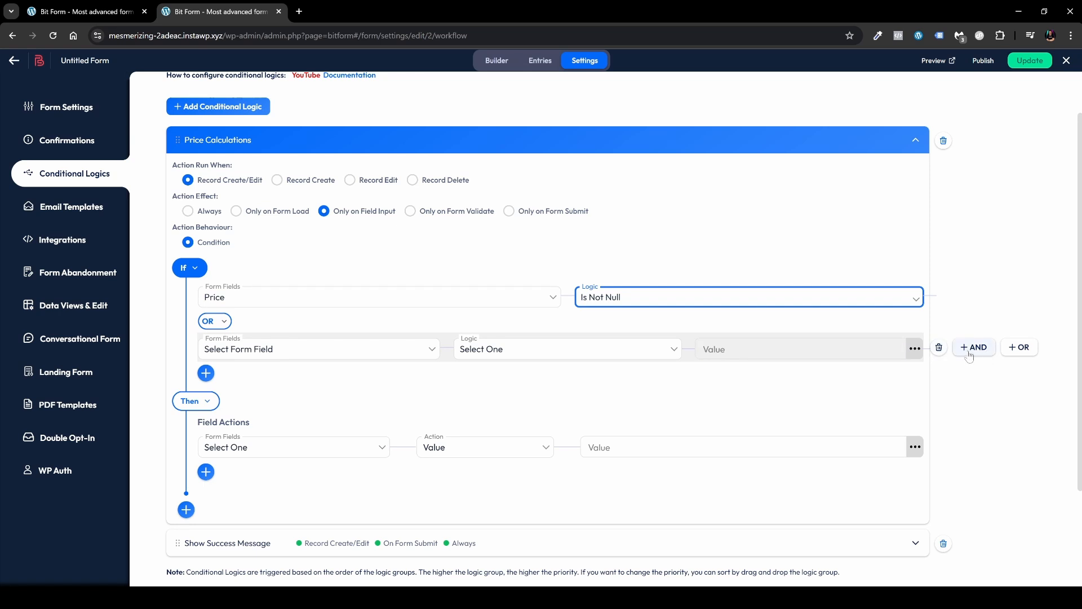
left_click(939, 348)
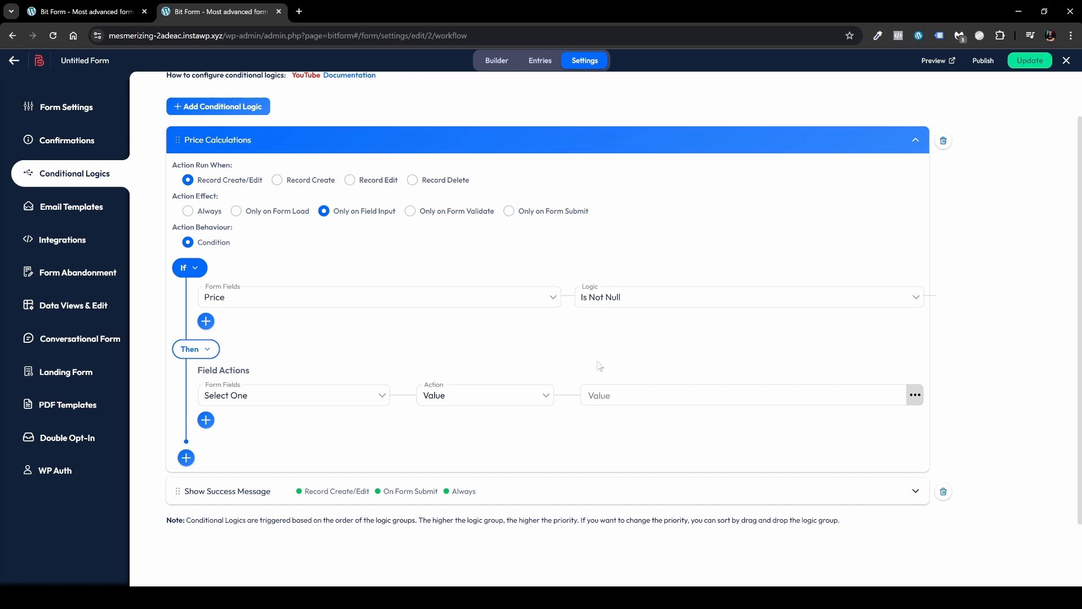
- Add an AND condition to the Price Calculations rule requiring Quantity Is Not Null
left_click(206, 321)
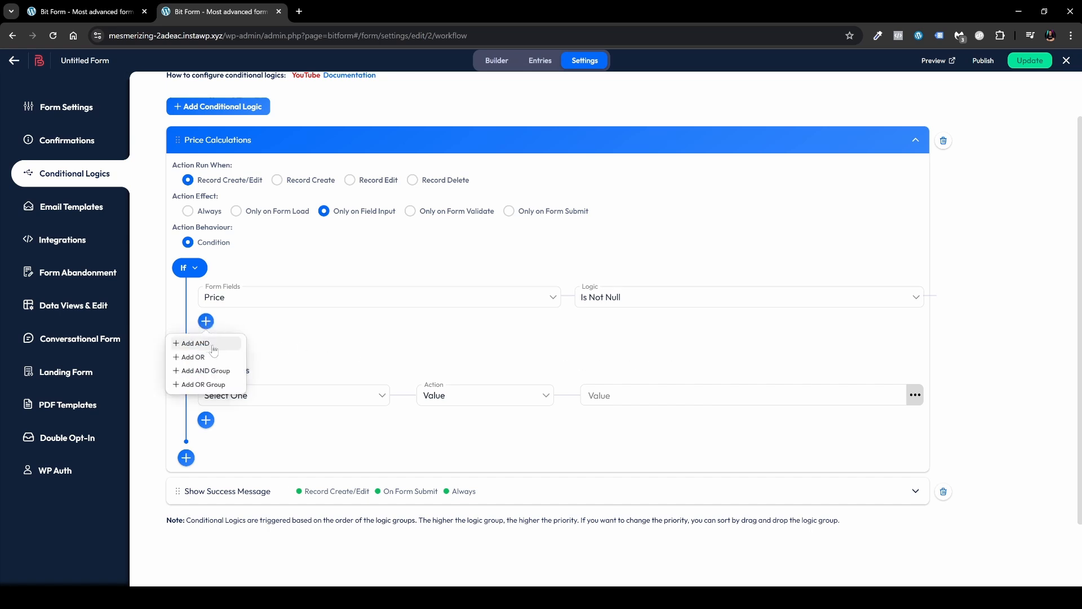
left_click(215, 346)
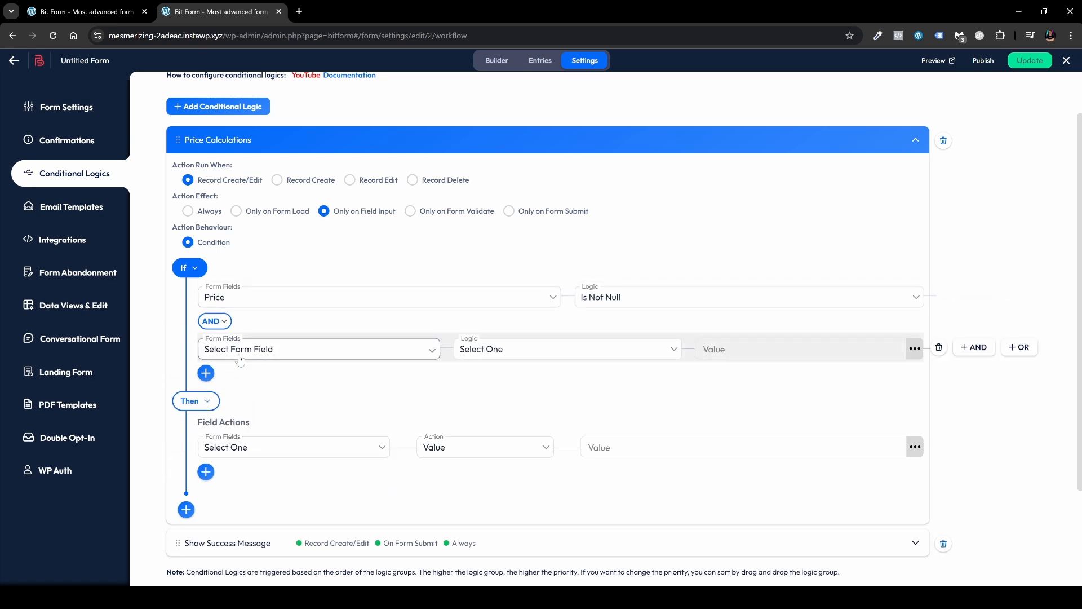
left_click(311, 358)
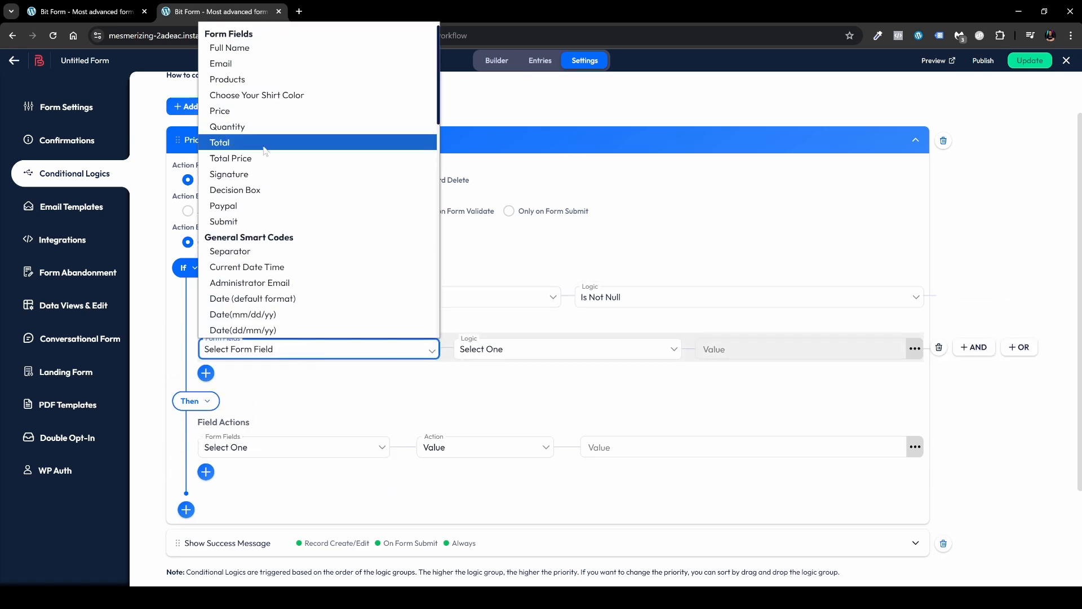
left_click(265, 134)
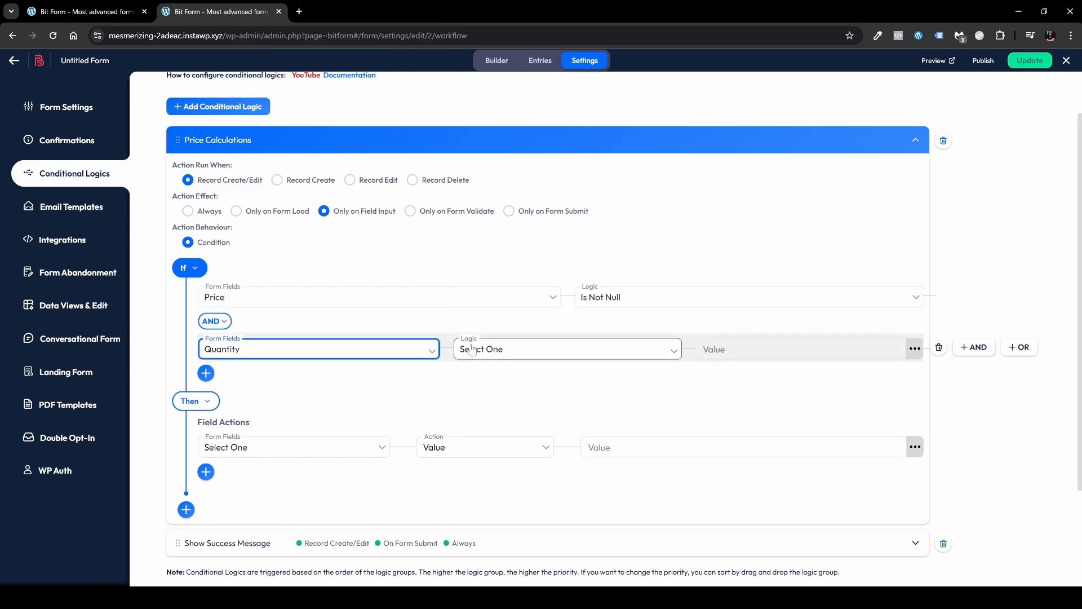
left_click(501, 350)
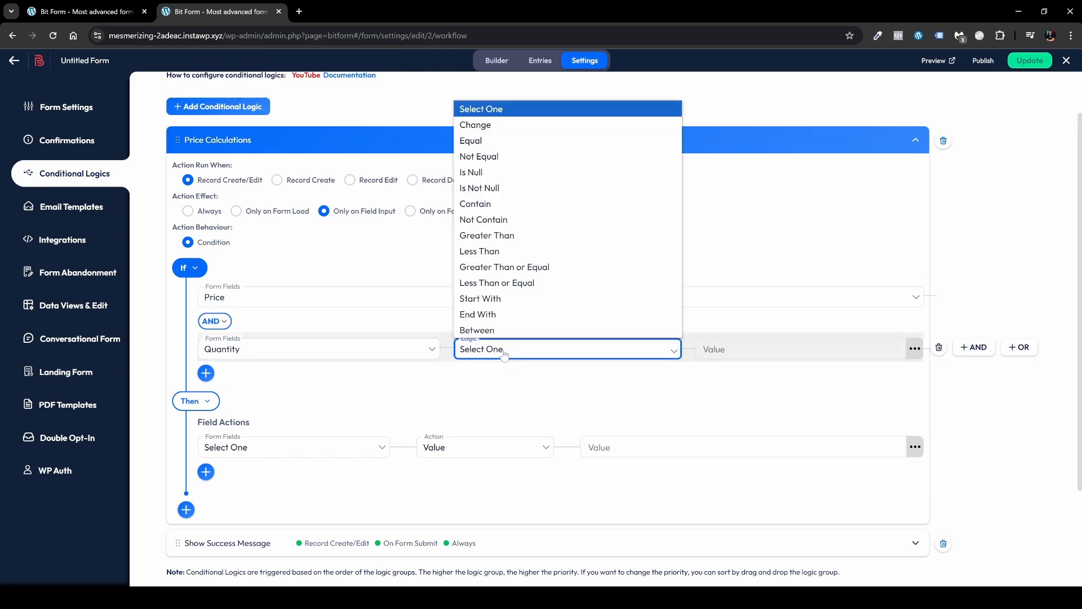
left_click(497, 188)
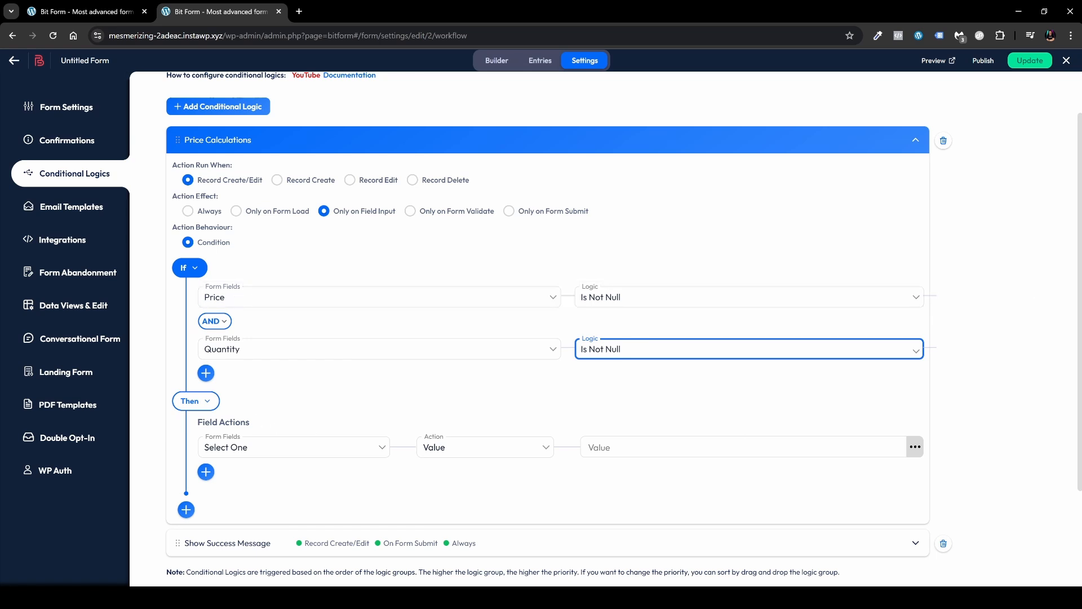
- Choose Total as the form field for the rule's Then action, with the Value action
scroll(277, 430, "down", 1)
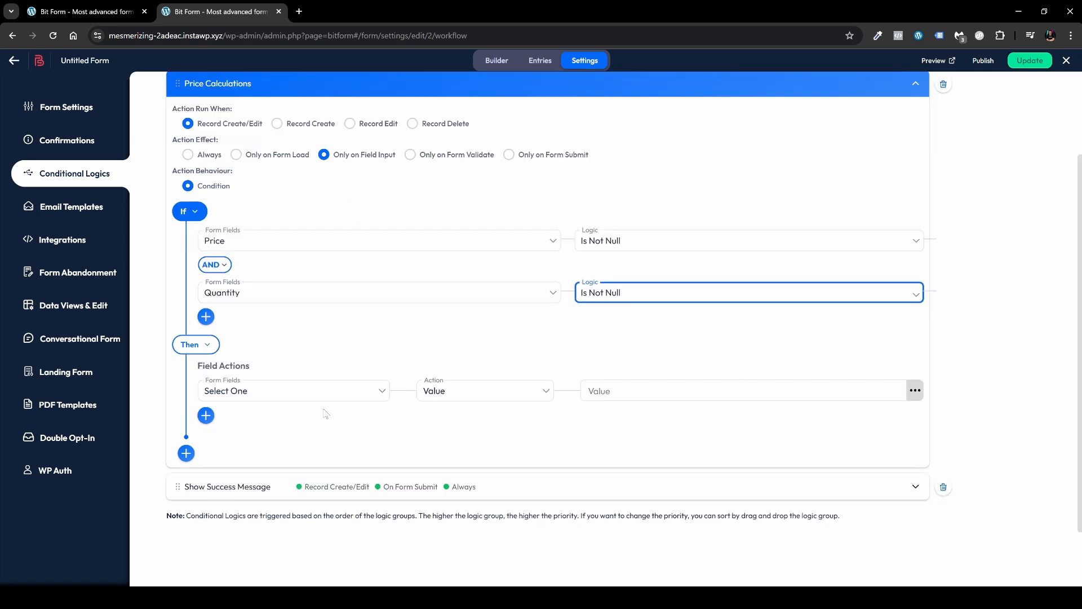
left_click(325, 398)
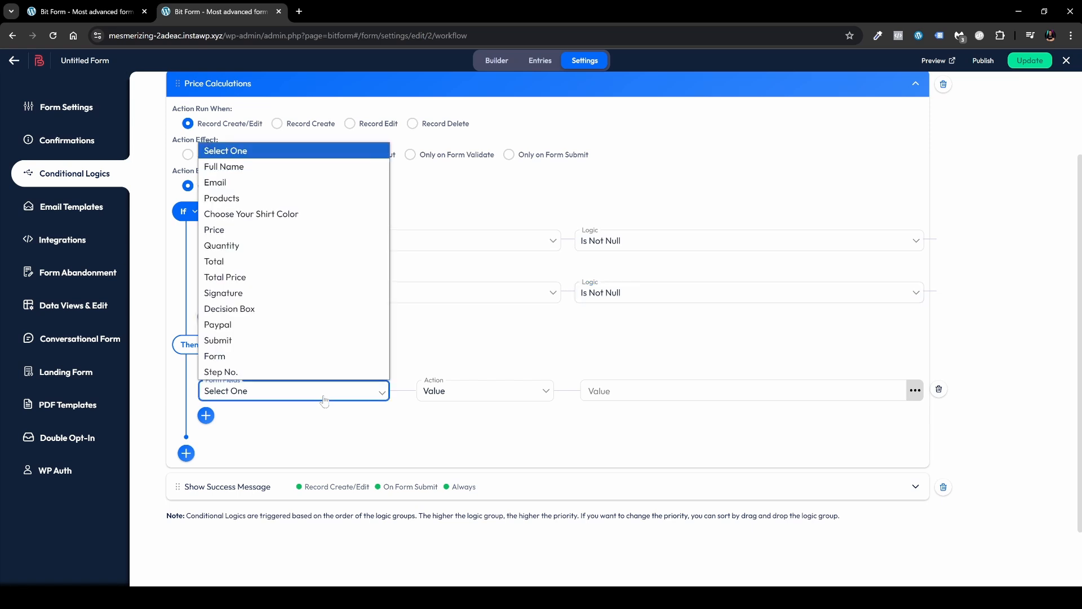
left_click(291, 262)
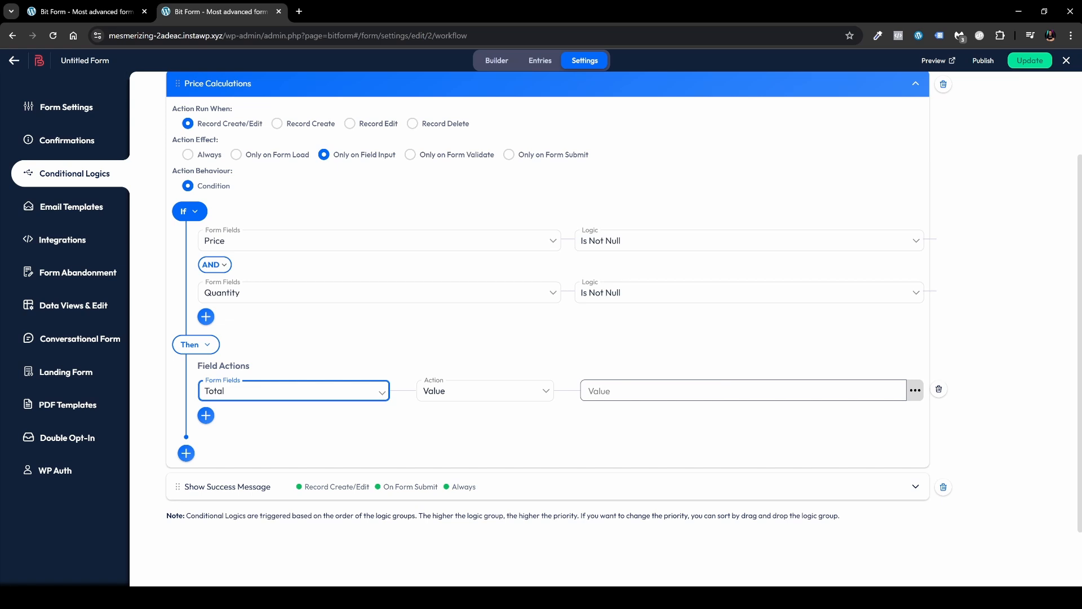
left_click(743, 391)
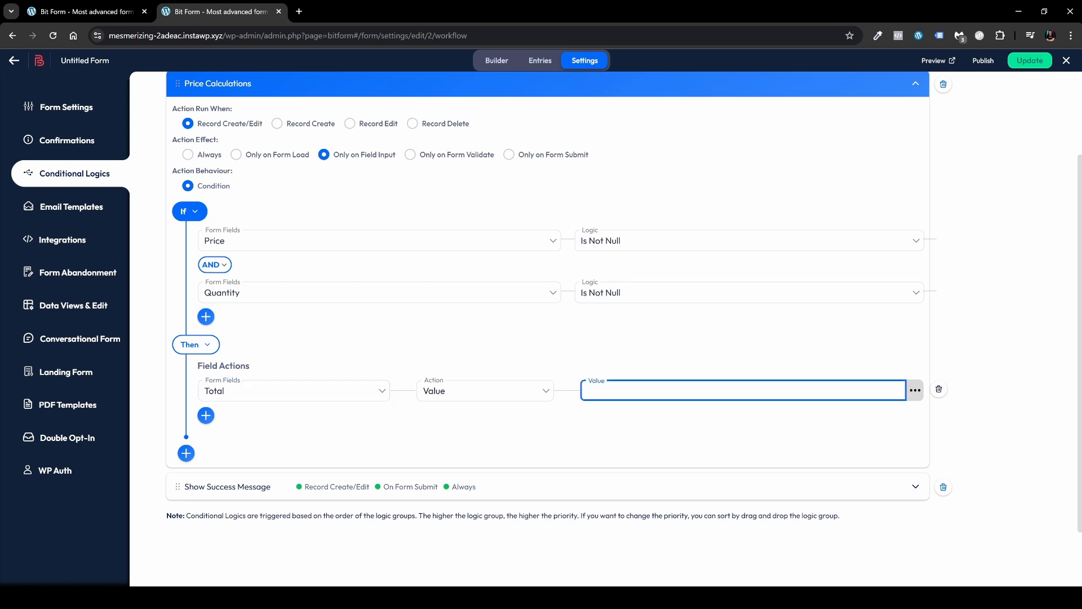
- Examine the form fields, smart tags and calculation options available for the Total action's value
left_click(915, 392)
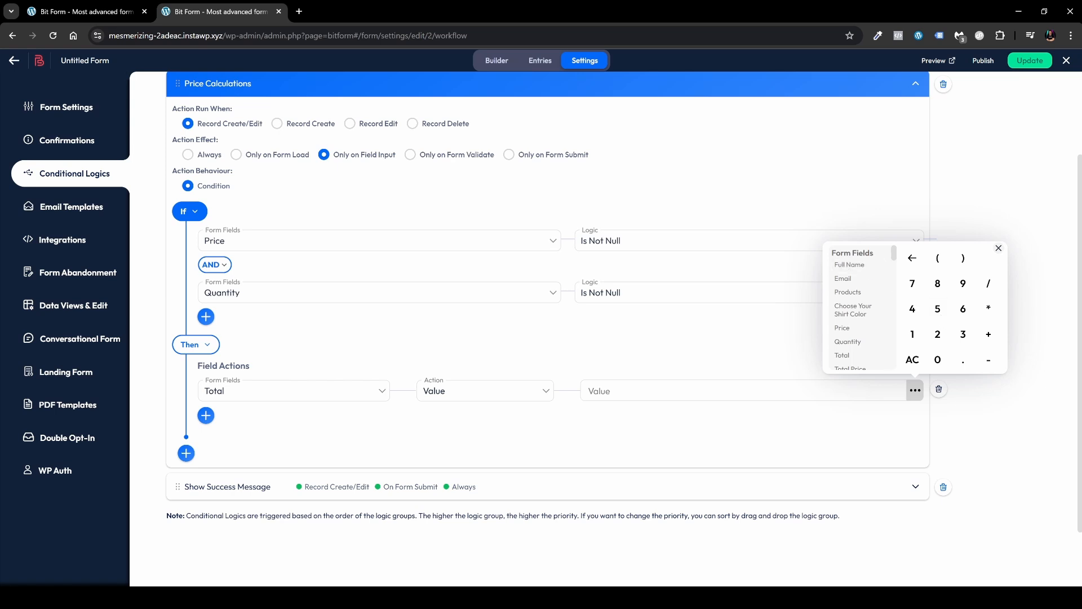
scroll(872, 311, "down", 1)
scroll(873, 304, "down", 1)
scroll(876, 297, "down", 3)
scroll(876, 307, "up", 2)
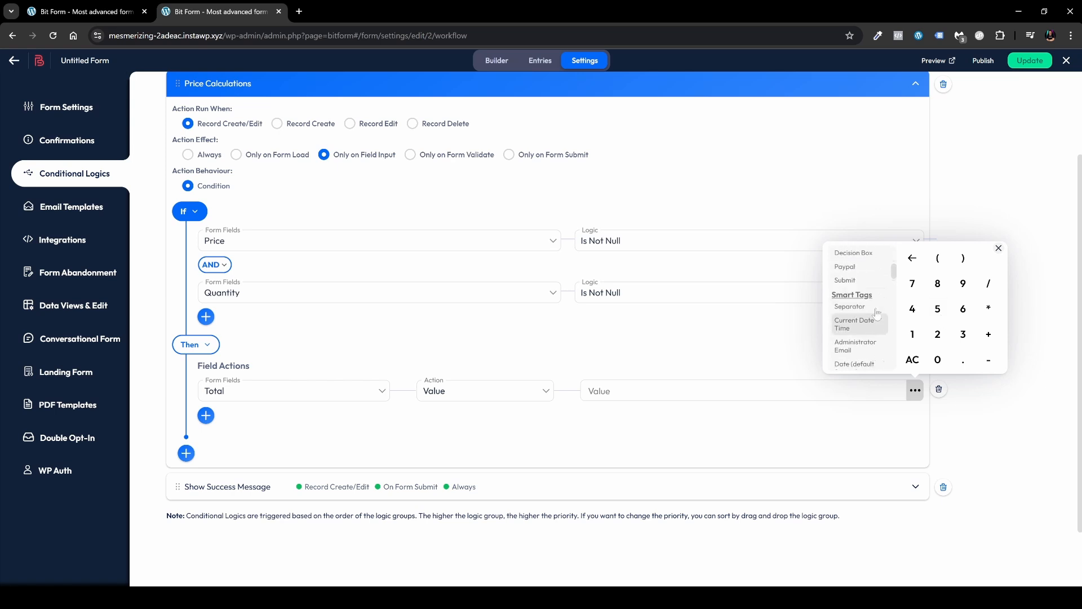
scroll(872, 325, "down", 5)
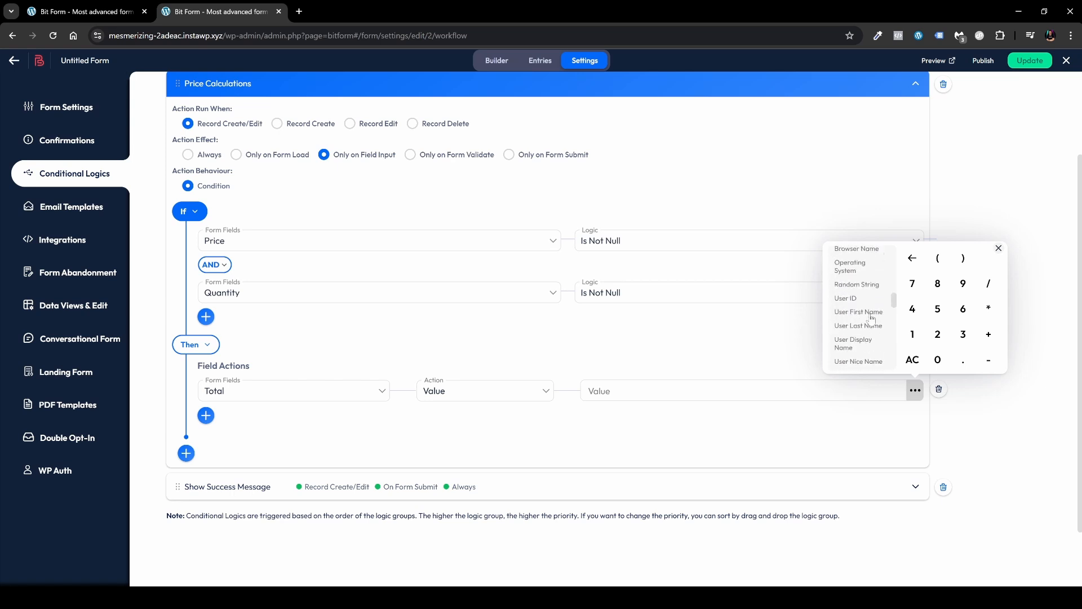
scroll(872, 325, "down", 8)
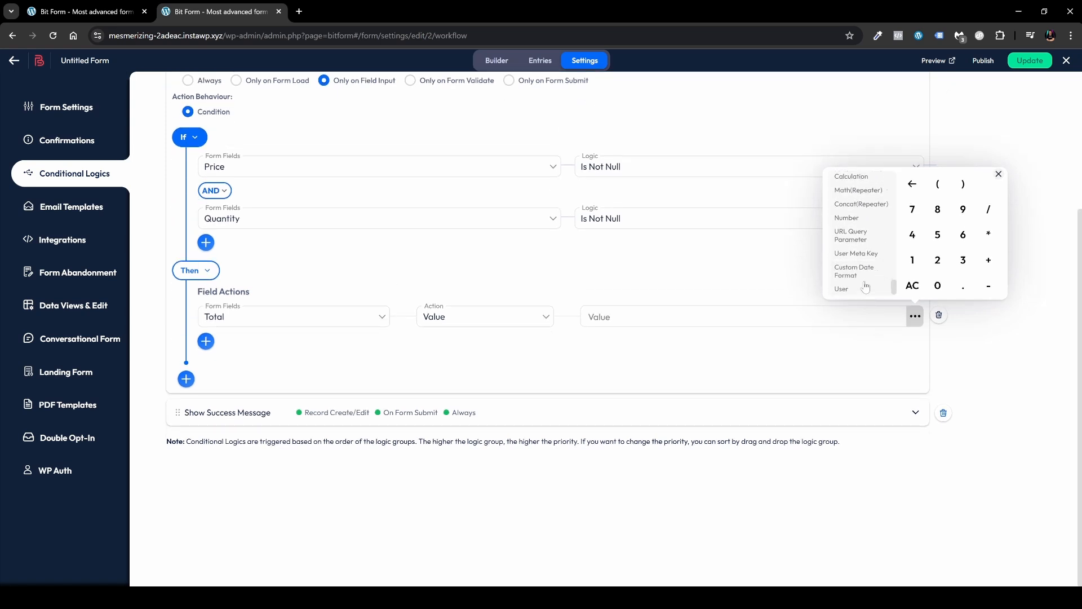
scroll(868, 285, "up", 10)
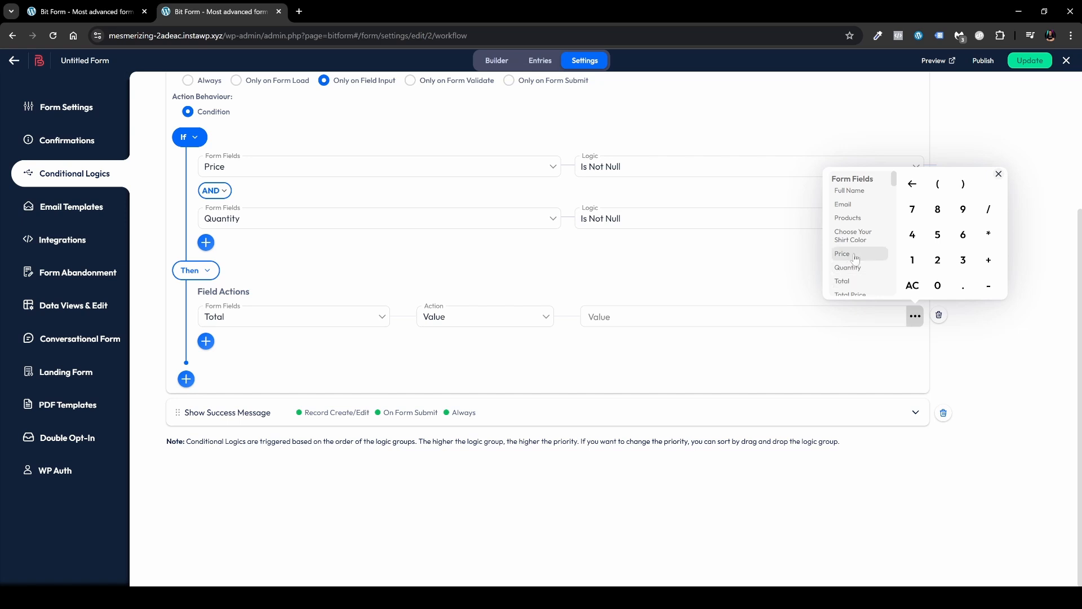
- Set the Total field's action value to Price * Quantity and save the form
left_click(855, 254)
left_click(848, 267)
left_click(687, 363)
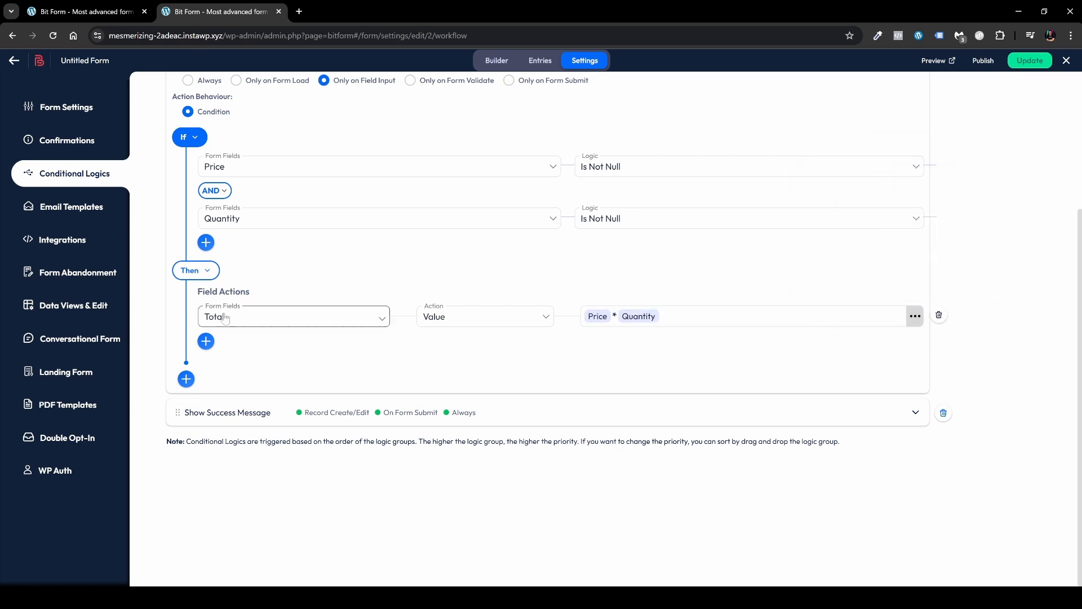
scroll(234, 327, "up", 1)
left_click(1029, 60)
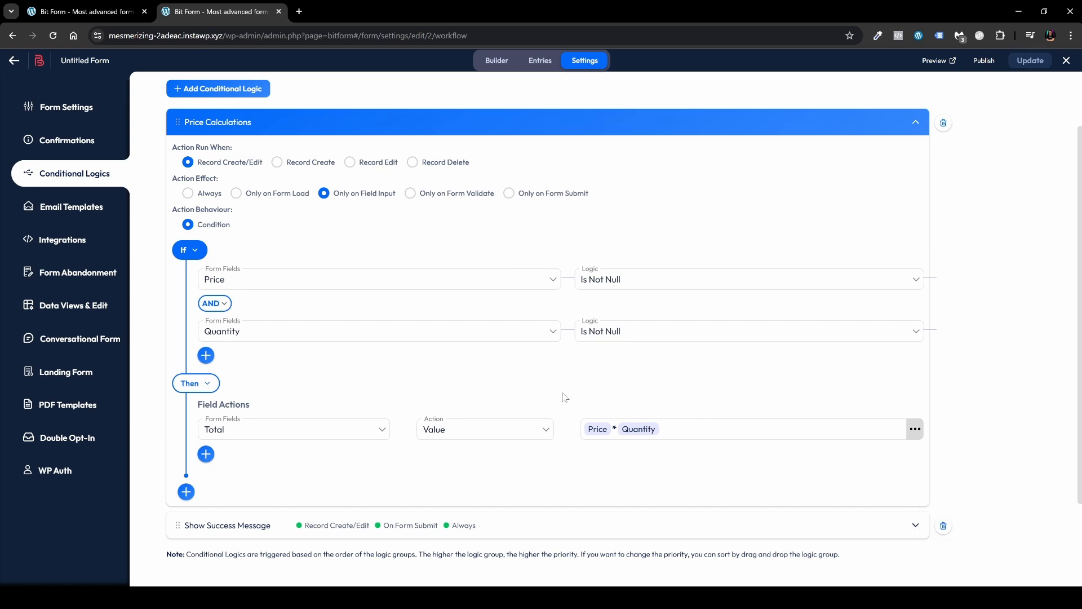
- Add another conditional logic rule, set its action effect to Only on Field Input and delete the second empty condition
left_click(209, 90)
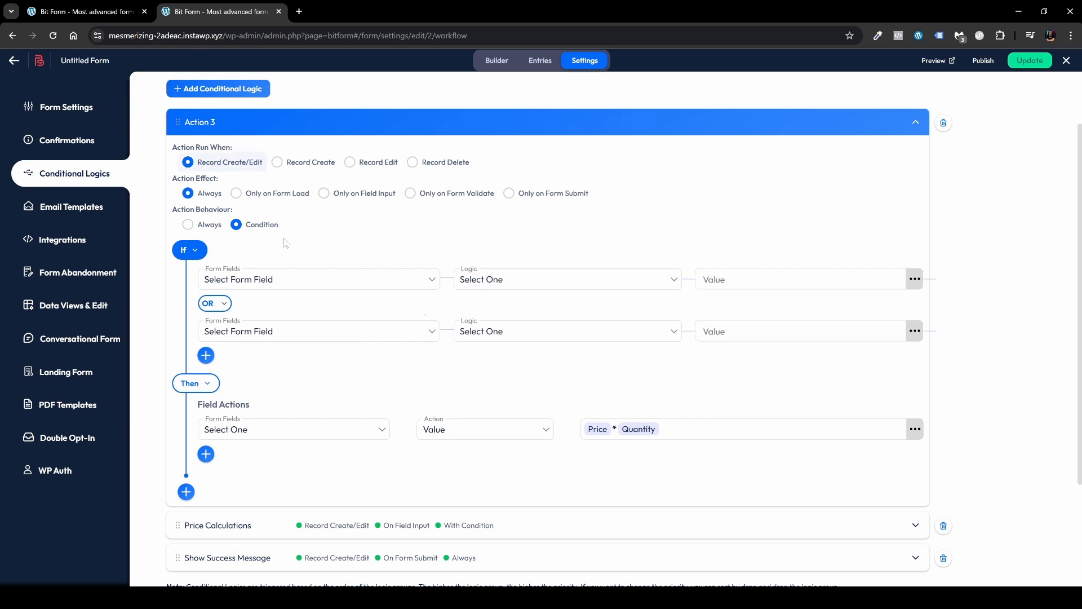
left_click(325, 197)
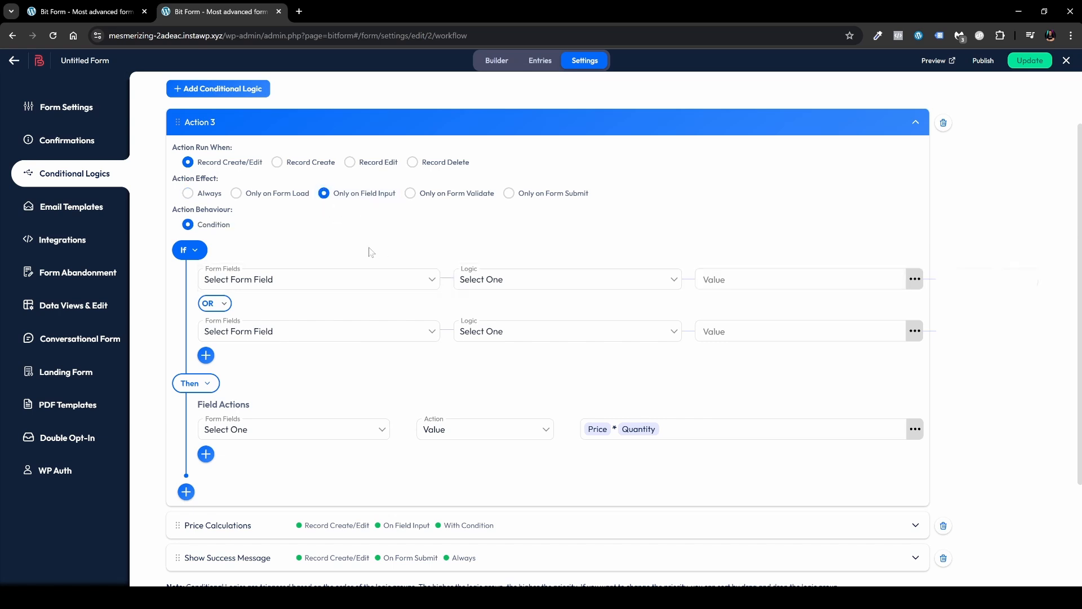
left_click(938, 330)
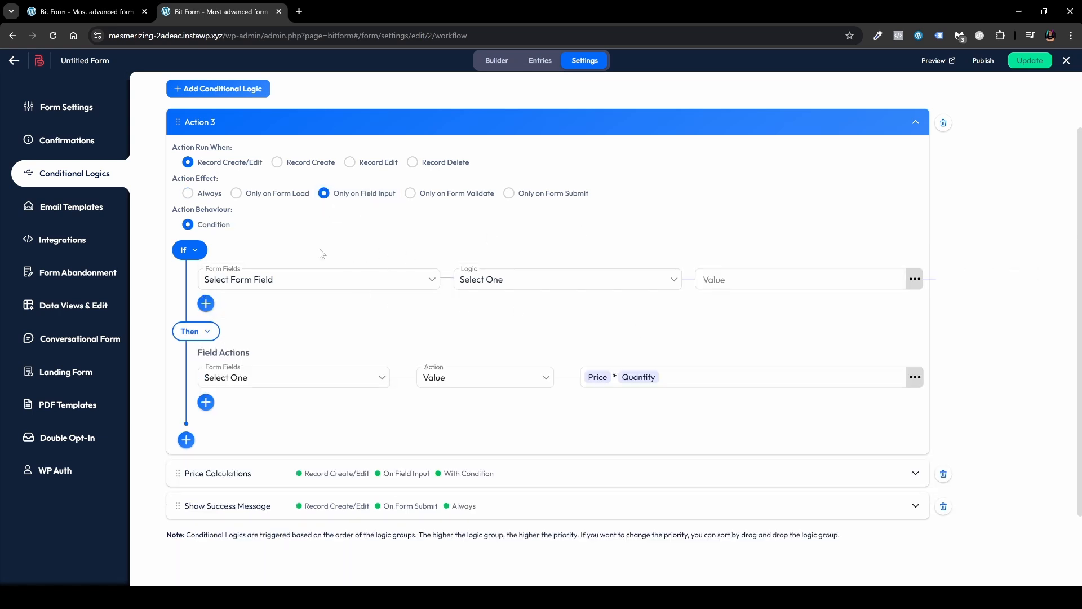
- Set the new rule's If condition to Choose Your Shirt Color with the Change logic
left_click(322, 281)
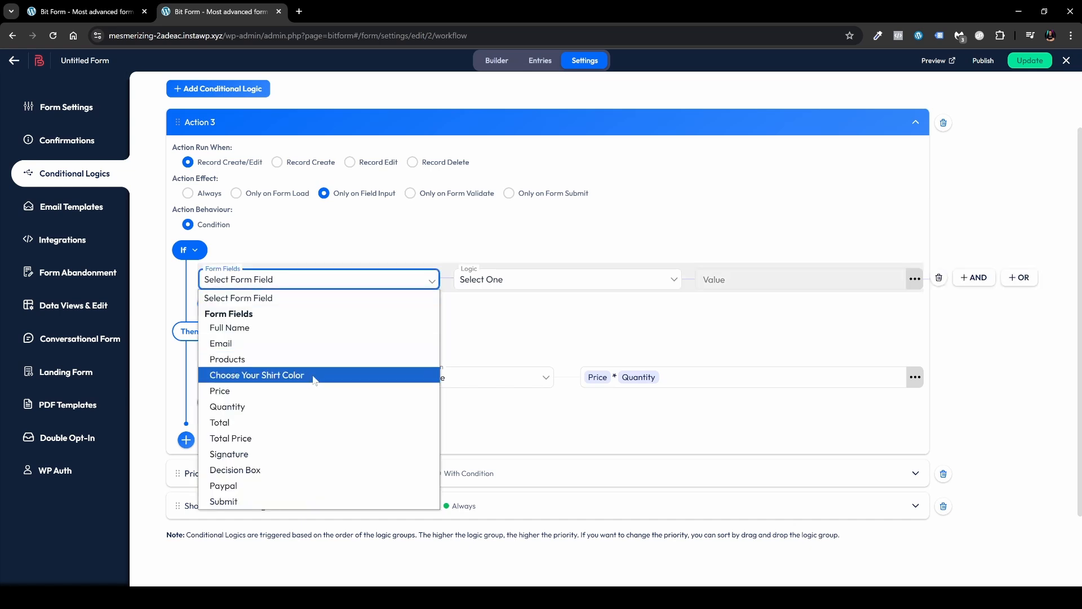
left_click(314, 376)
left_click(554, 279)
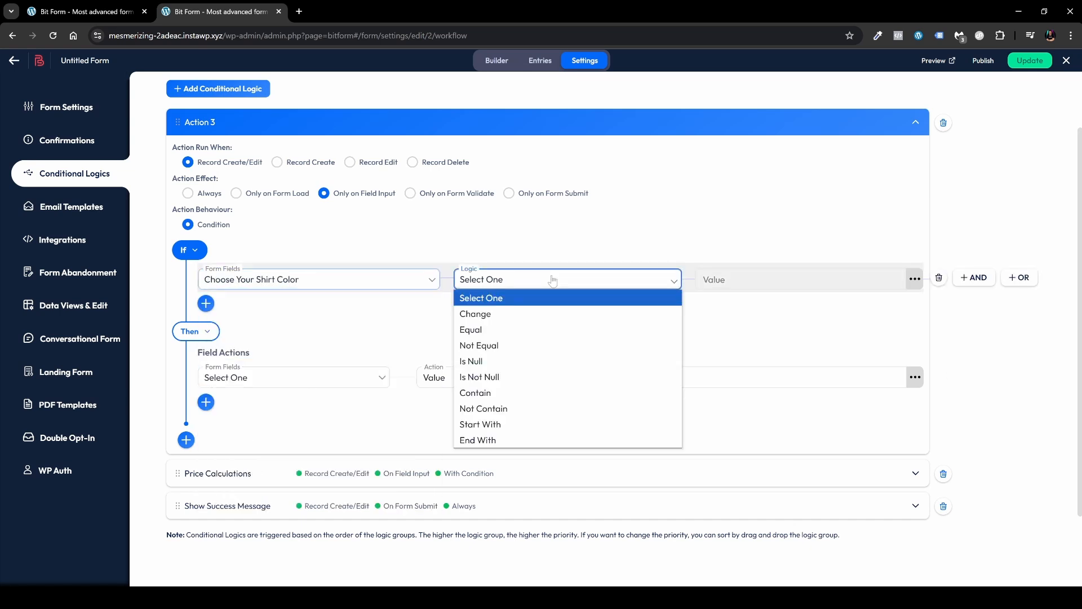
left_click(533, 314)
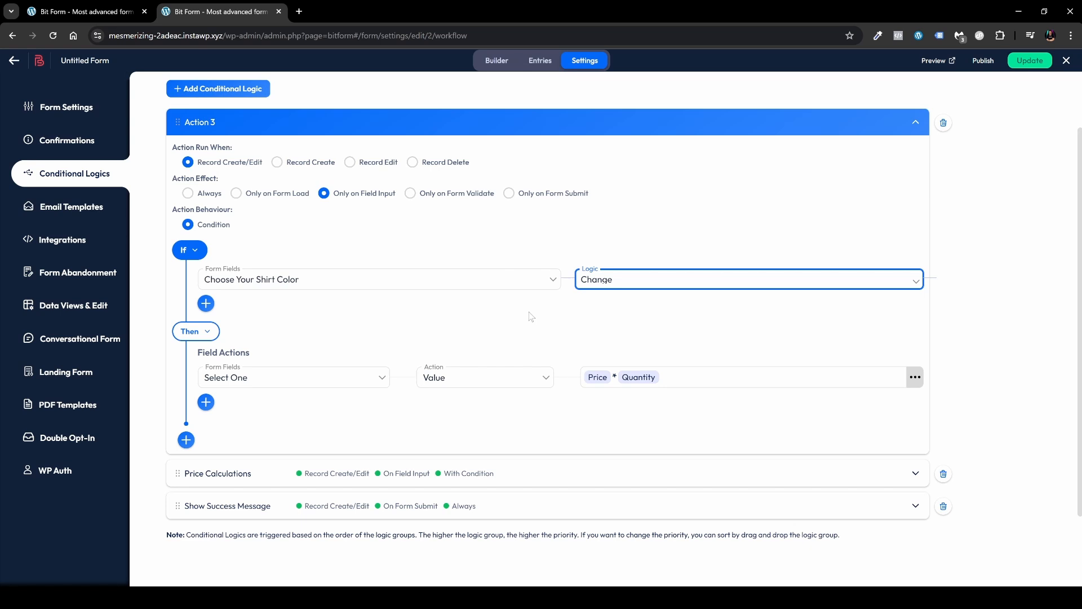
- Set the rule's Then action to fill Price with the Choose Your Shirt Color value, replacing the Price * Quantity formula
left_click(268, 382)
left_click(251, 218)
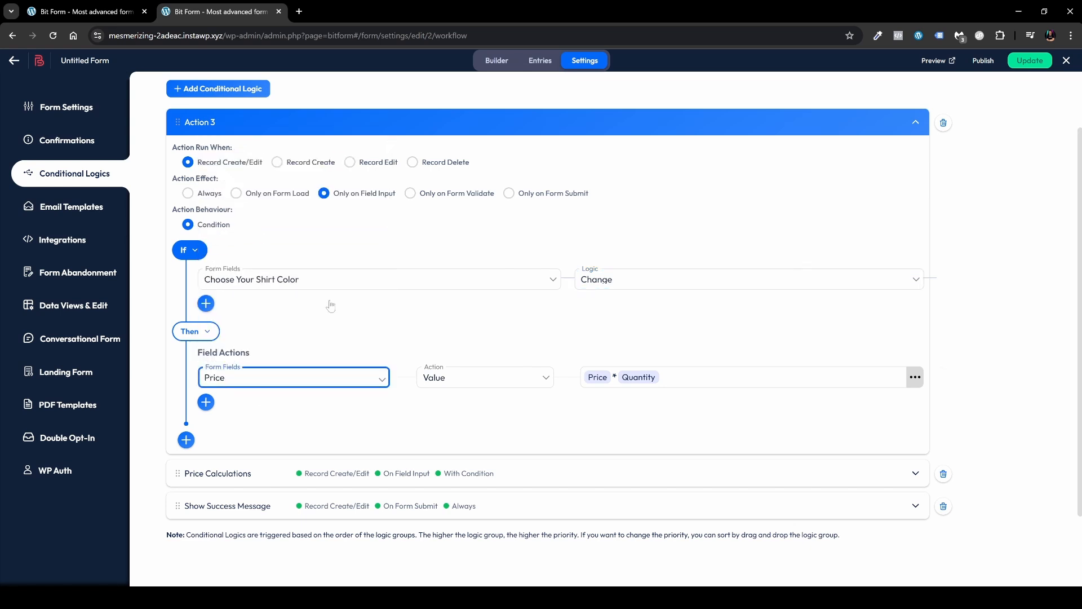
left_click(704, 377)
key("BackSpace")
key("BackSpace")
key("BackSpace")
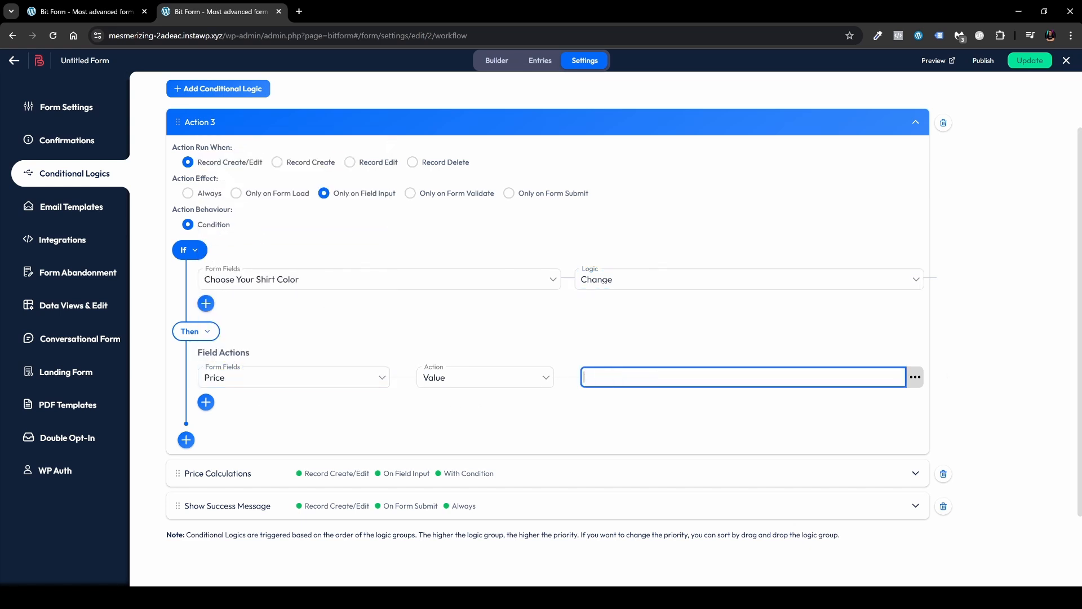
left_click(915, 377)
left_click(864, 305)
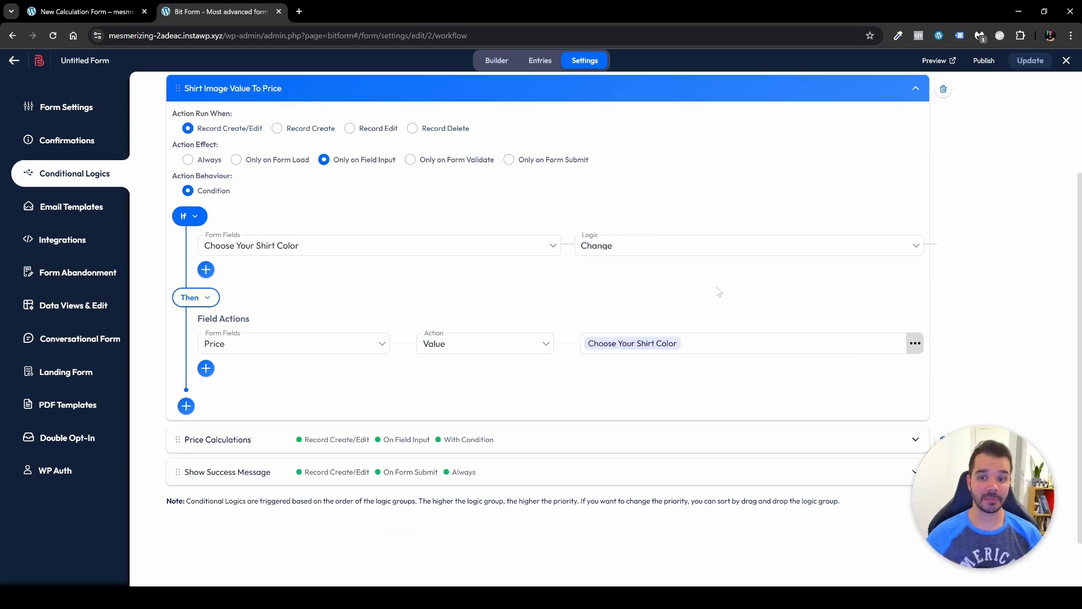
- Set the logic of the Choose Your Shirt Color condition to Is Not Null and save the form
left_click(652, 248)
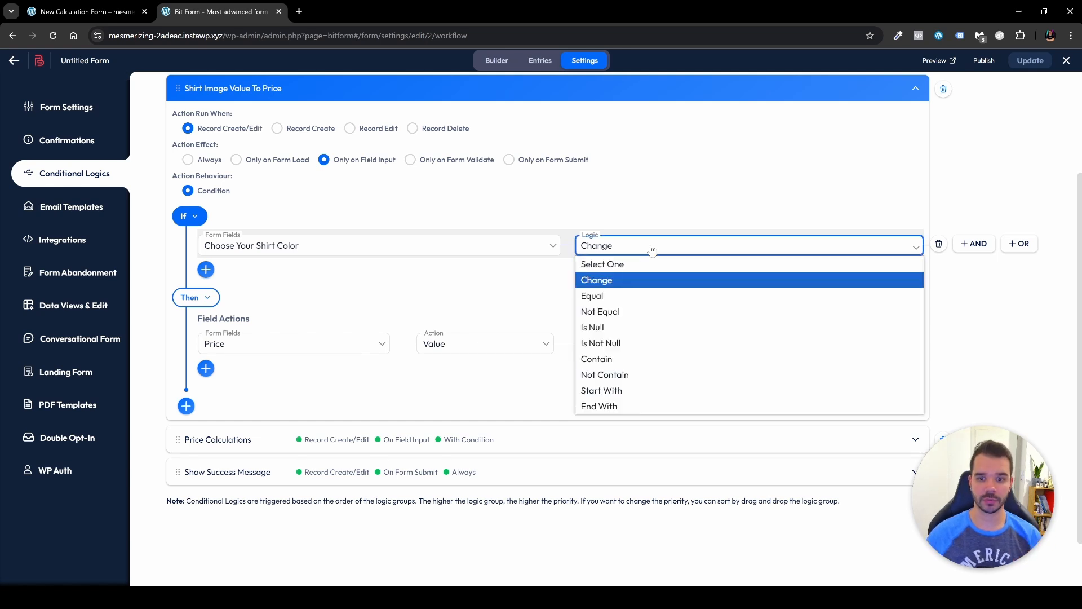
left_click(653, 346)
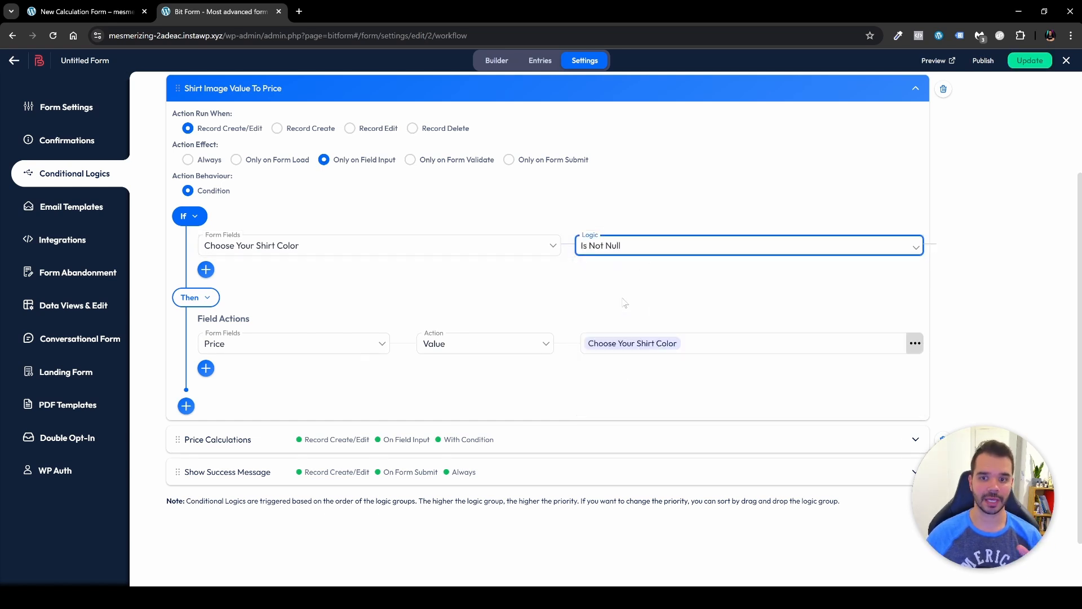
key("ctrl+s")
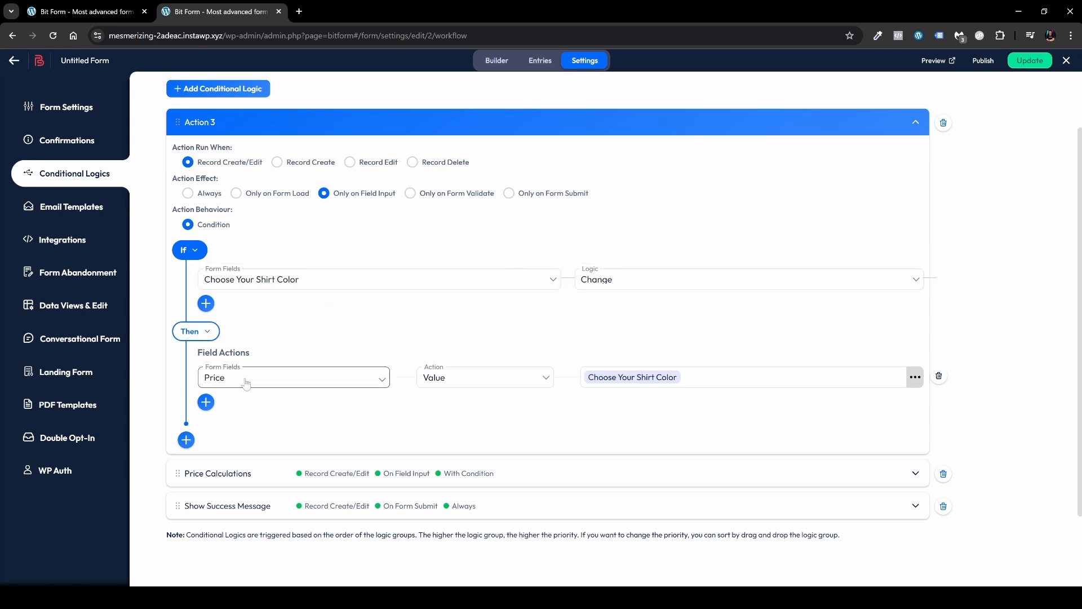
- Rename the Action 3 rule "Shirt Image Value To Price" and collapse it
left_click(186, 122)
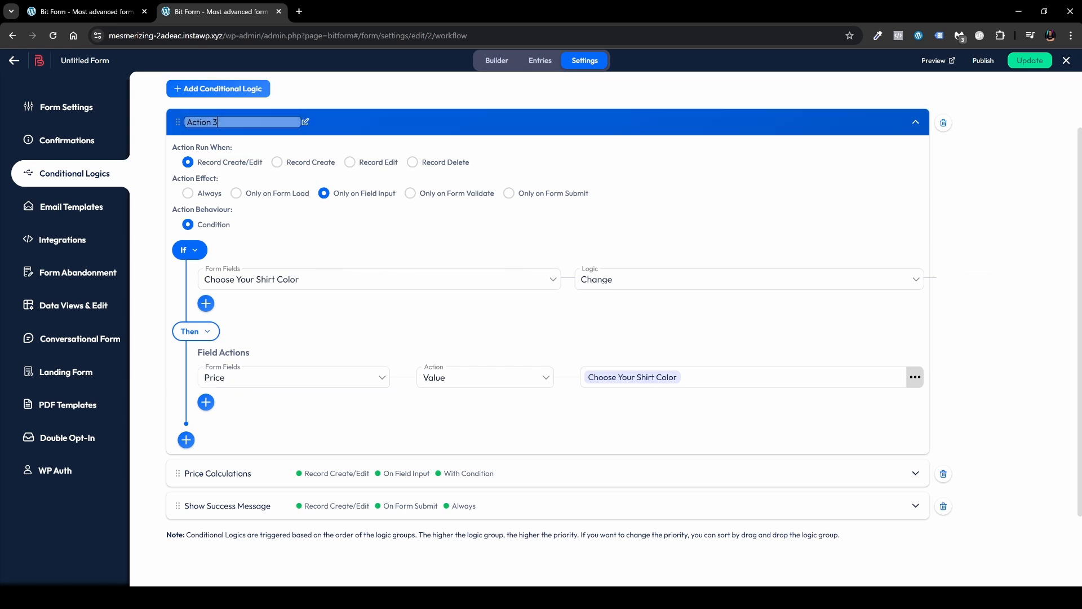
type("Shirt Image vlau")
key("BackSpace")
key("BackSpace")
key("BackSpace")
type("alue t")
left_click(915, 122)
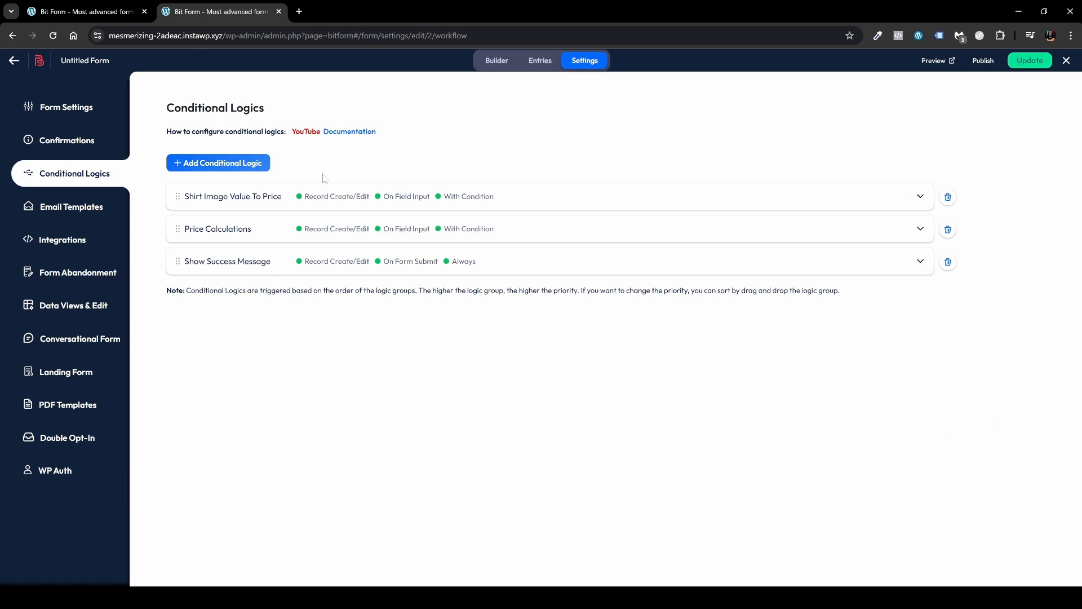
- Add a conditional logic rule named "Total Price Calculations" and set its action effect to Only on Field Input
left_click(254, 171)
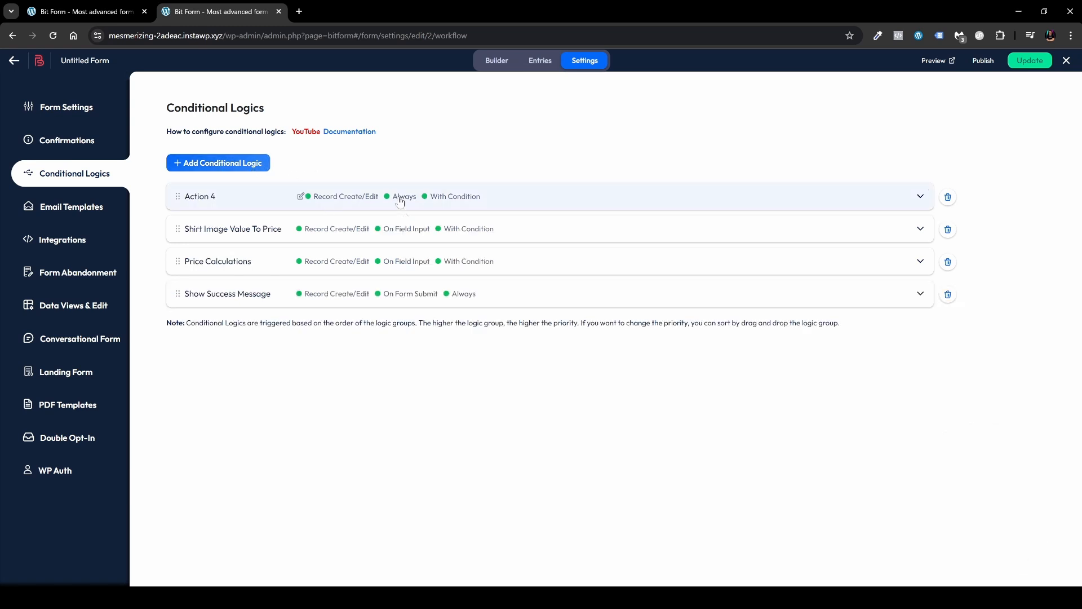
triple_click(203, 197)
type("Total Price Calcula")
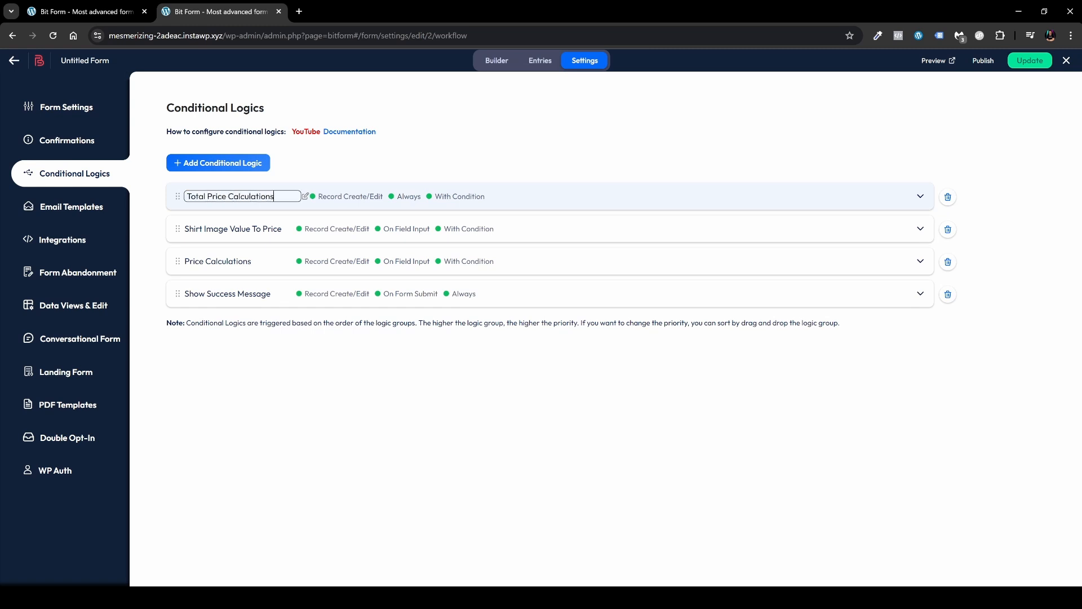
left_click(918, 195)
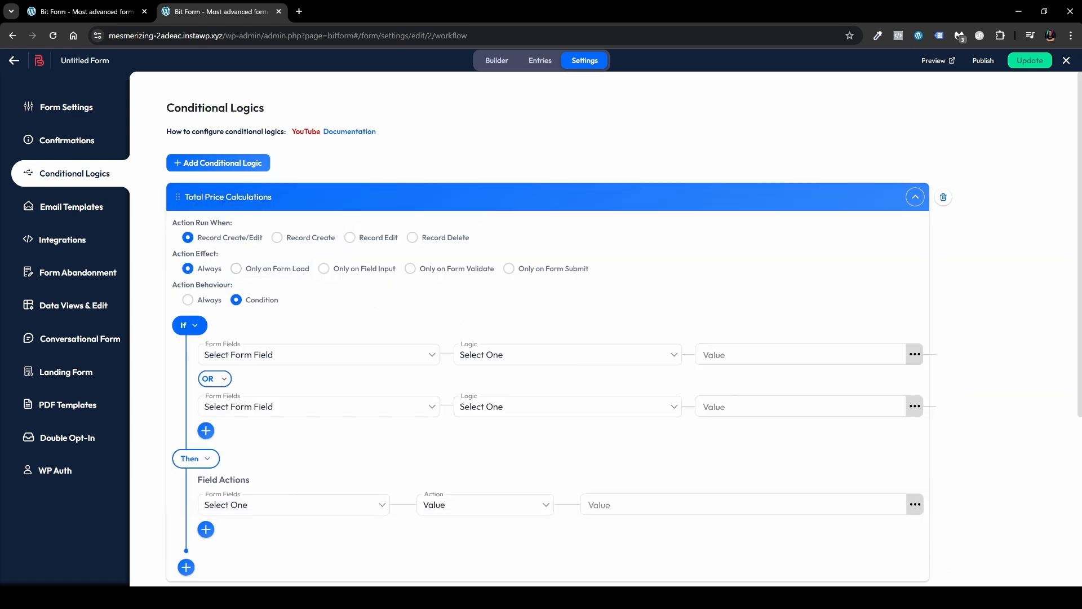
left_click(326, 269)
scroll(389, 297, "down", 1)
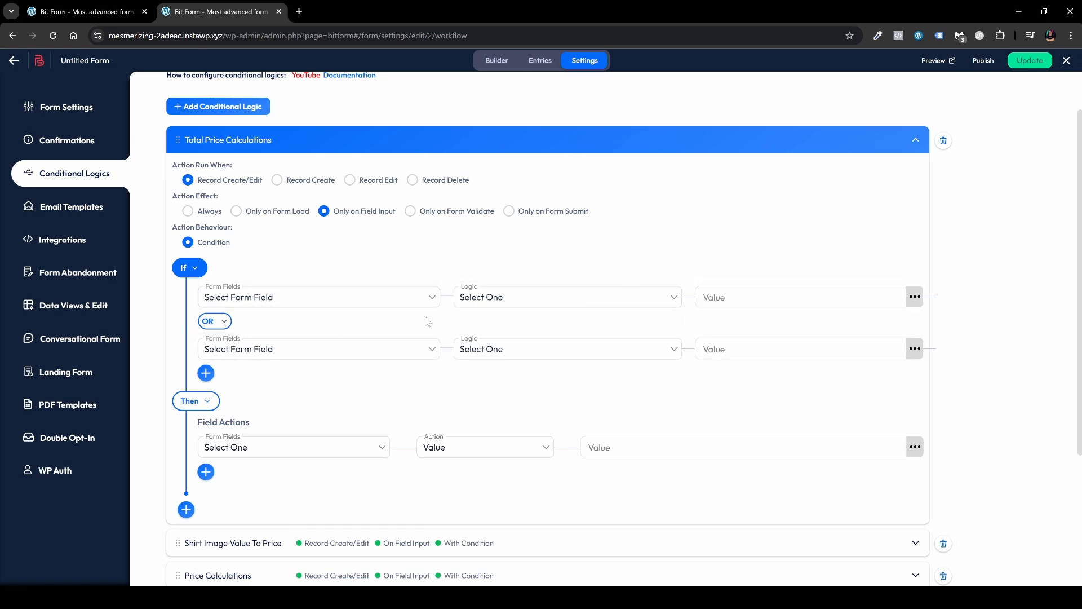
- Set the first If condition of the Total Price Calculations rule to the Products field with Change logic
left_click(292, 304)
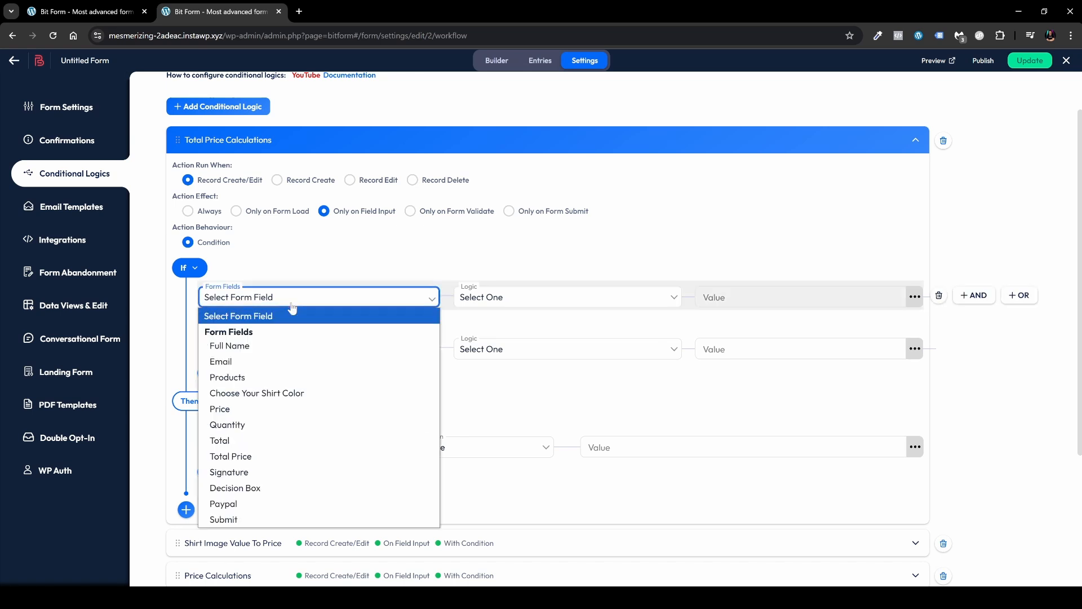
left_click(270, 378)
left_click(496, 297)
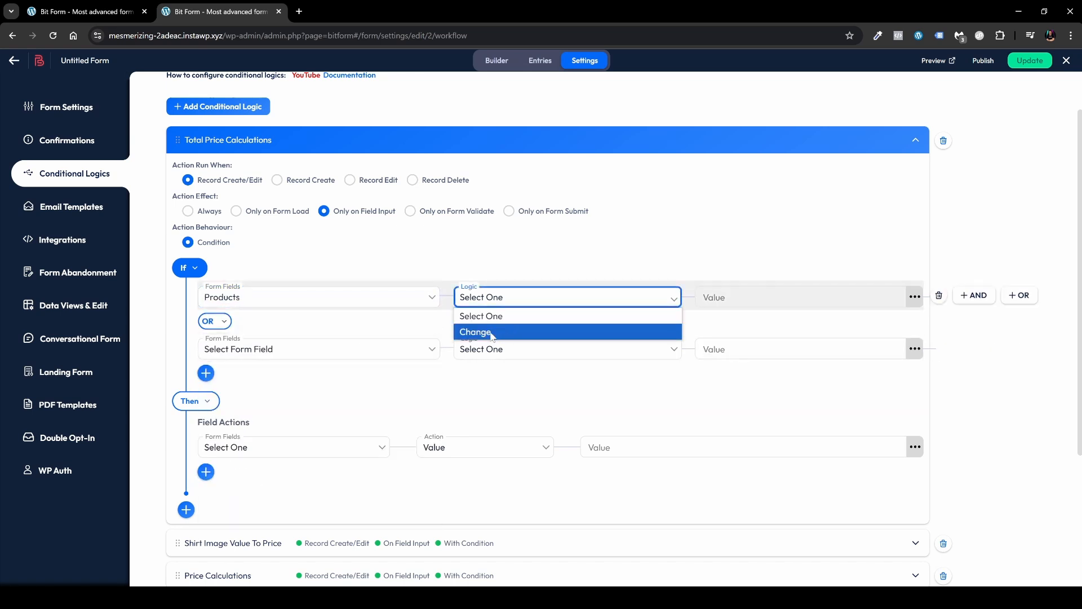
left_click(499, 332)
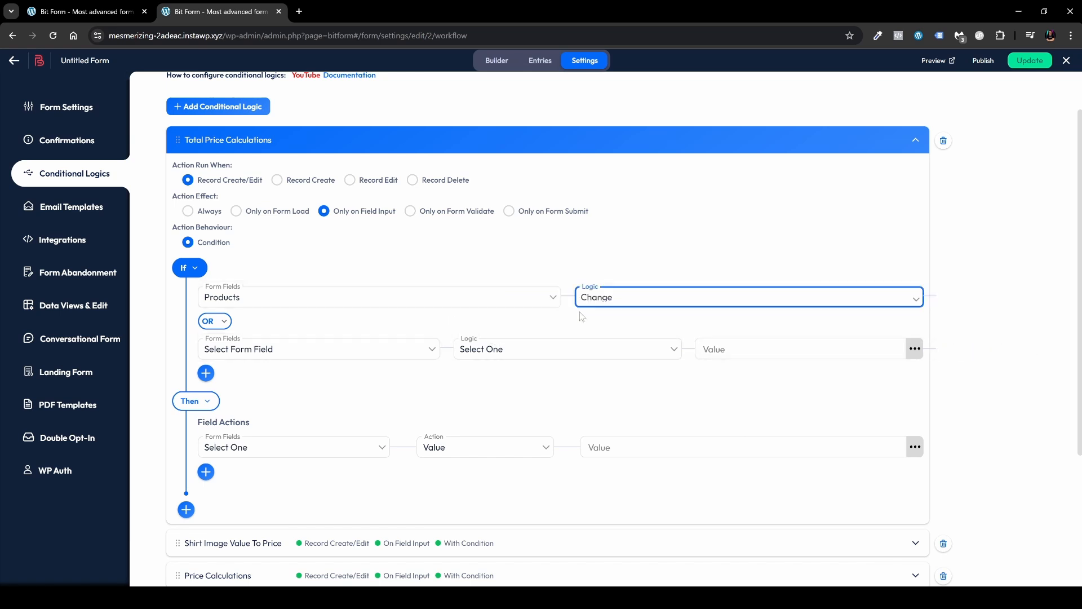
- Set the second condition, joined by OR, to the Total field with Change logic
left_click(328, 383)
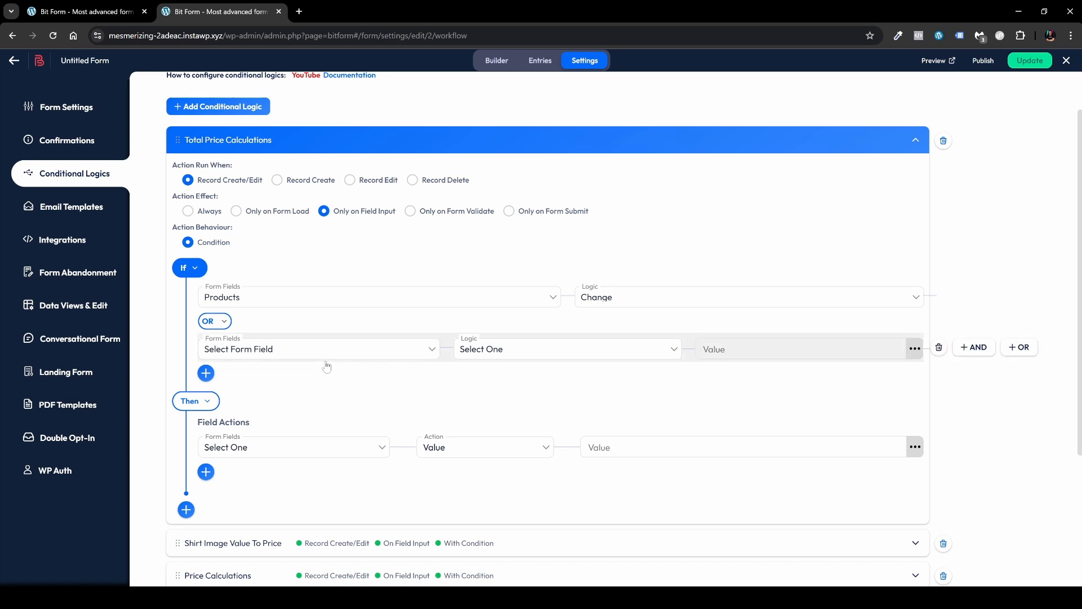
left_click(331, 356)
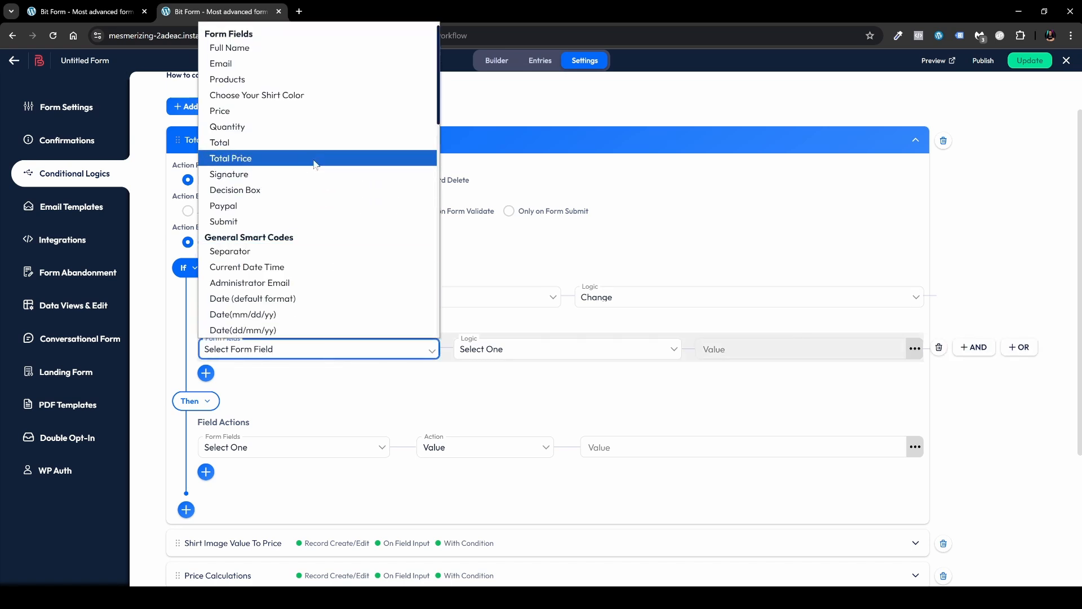
left_click(221, 143)
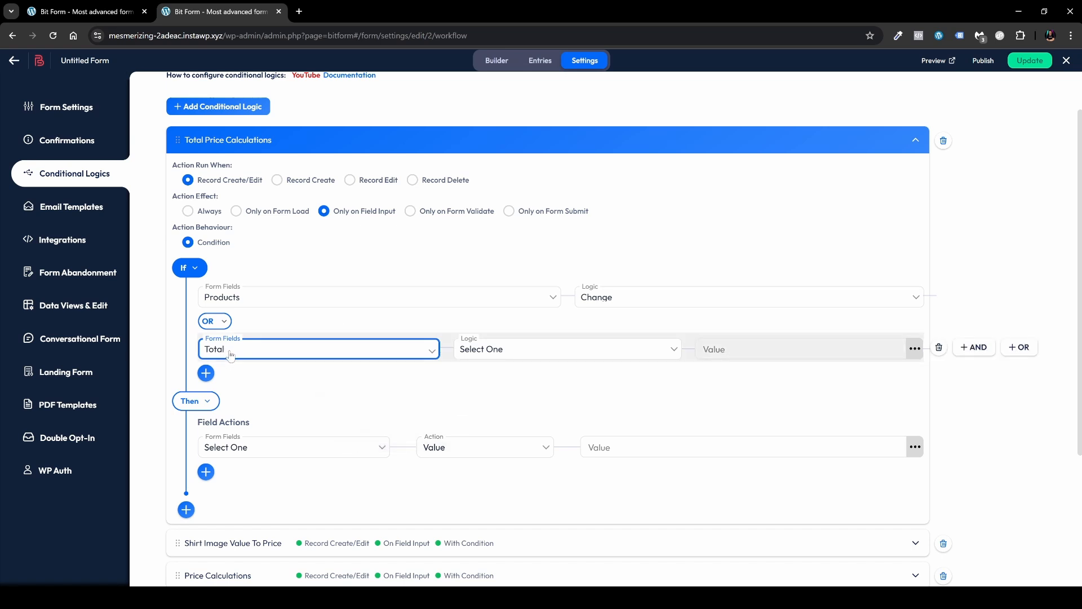
left_click(542, 349)
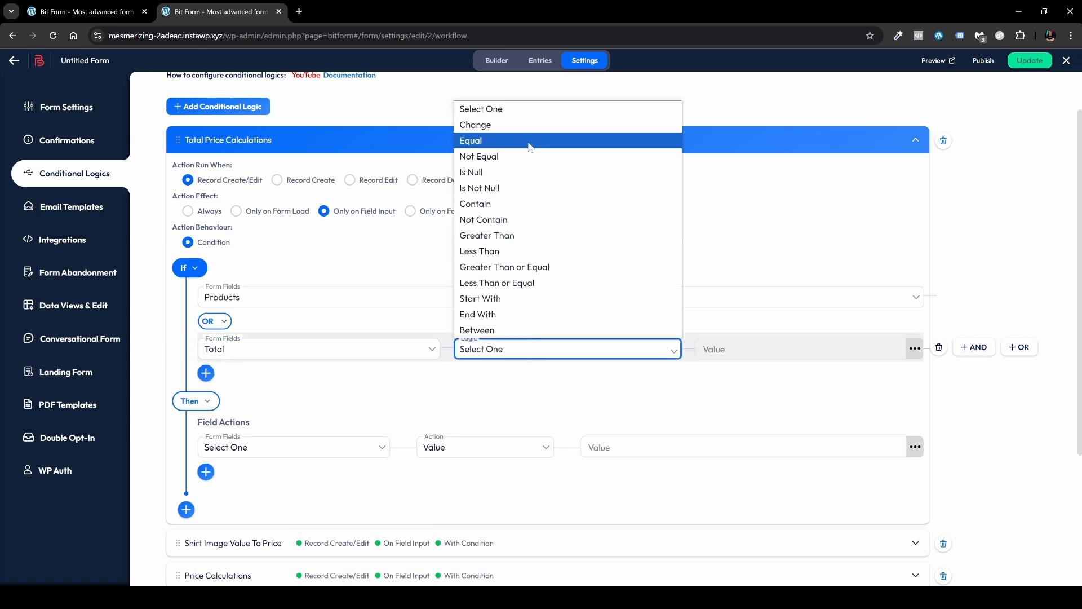
left_click(530, 124)
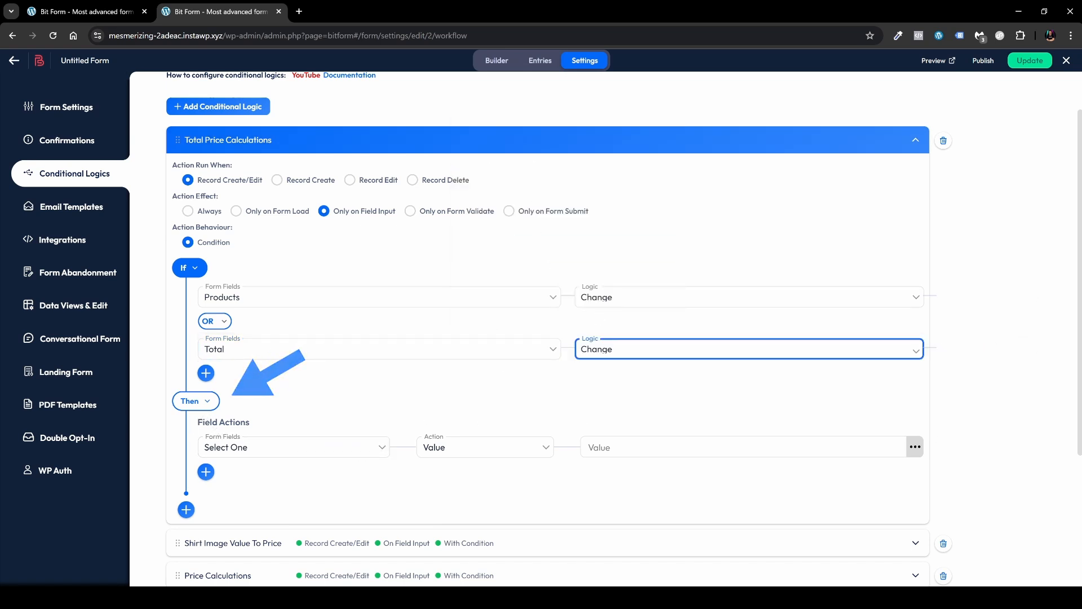
- Target the Total Price field in the rule's Then part, using the Value action
left_click(282, 449)
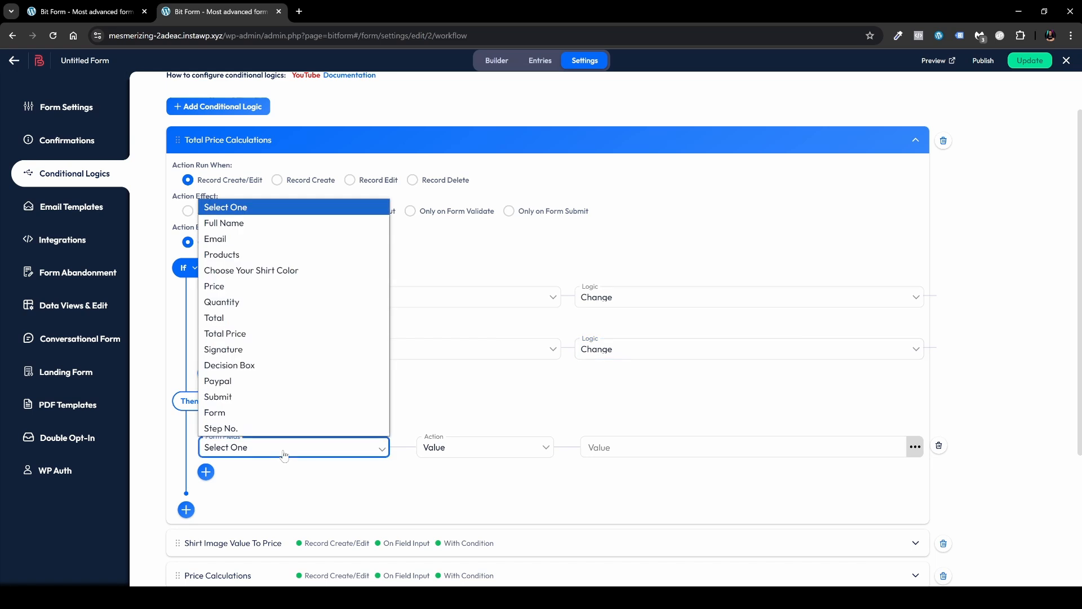
left_click(276, 335)
left_click(499, 458)
left_click(489, 272)
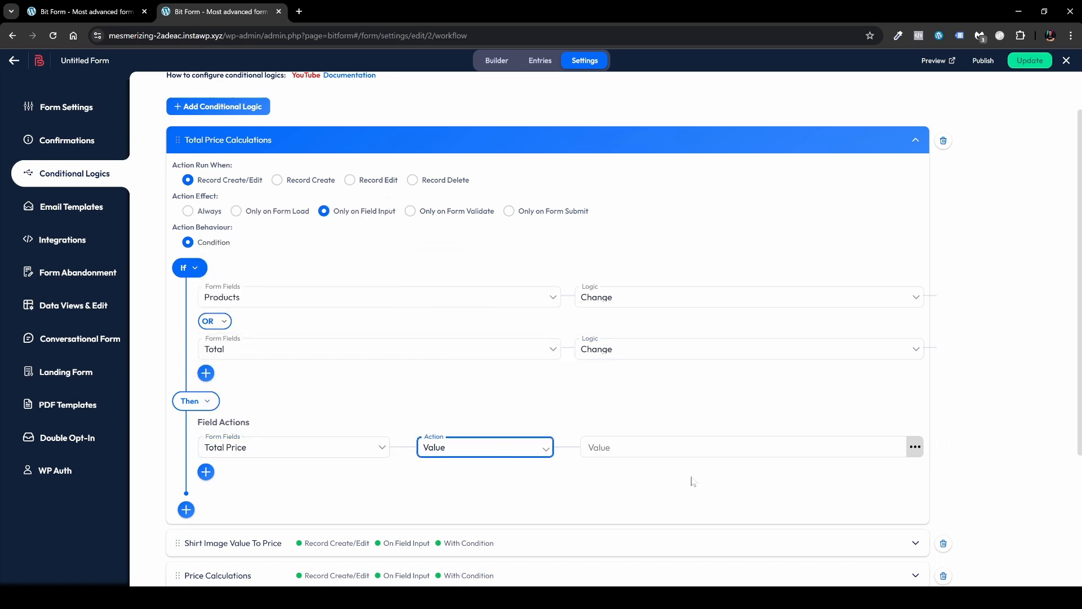
- Fill the Total Price action's value with Math(Repeater) (Total), save the form and collapse the rule
left_click(687, 447)
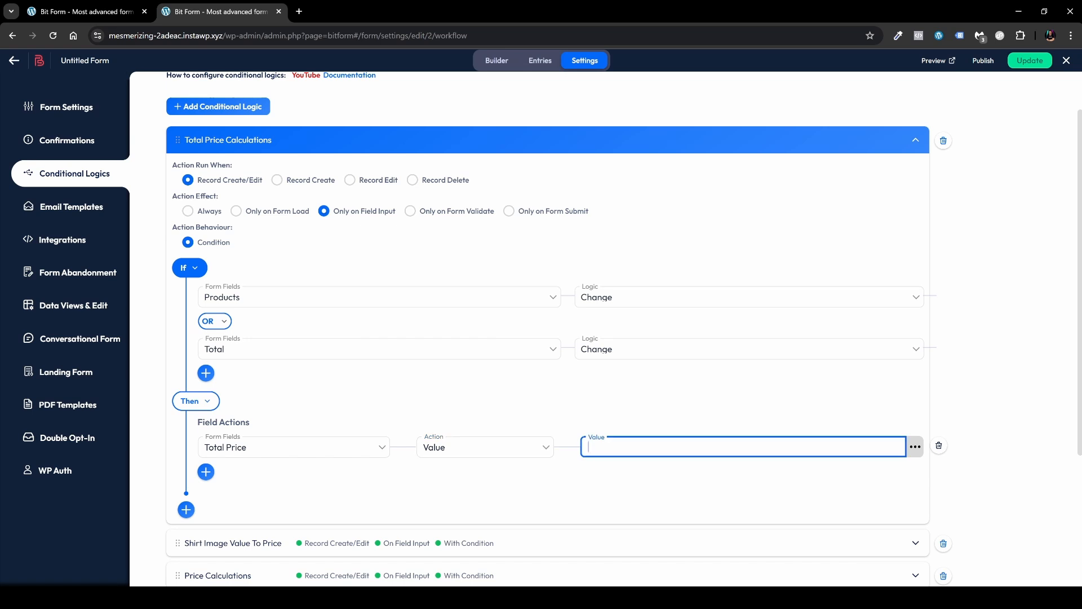
left_click(915, 447)
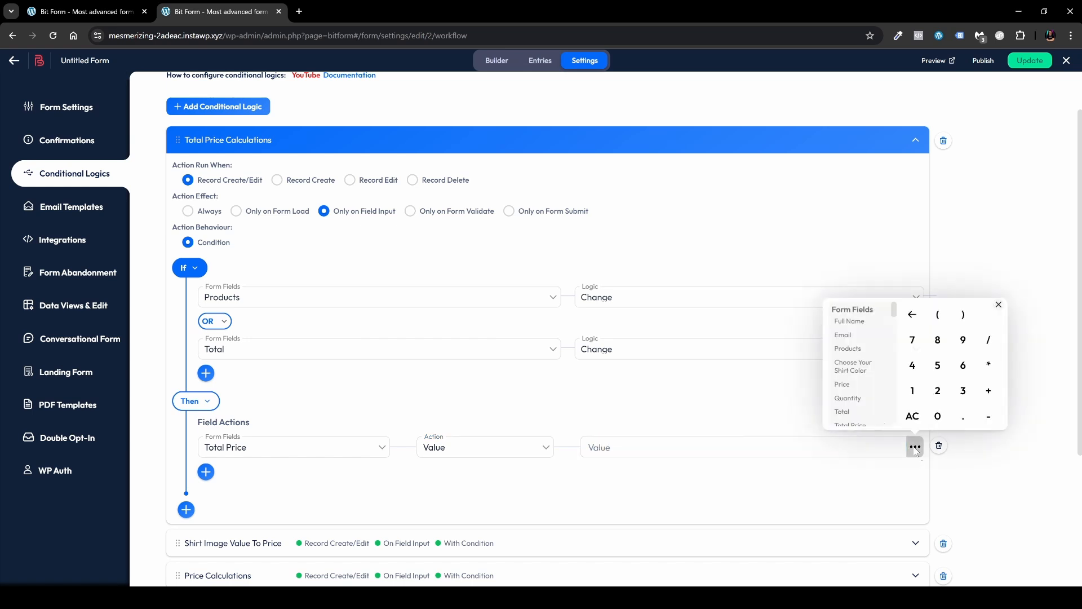
scroll(859, 374, "down", 5)
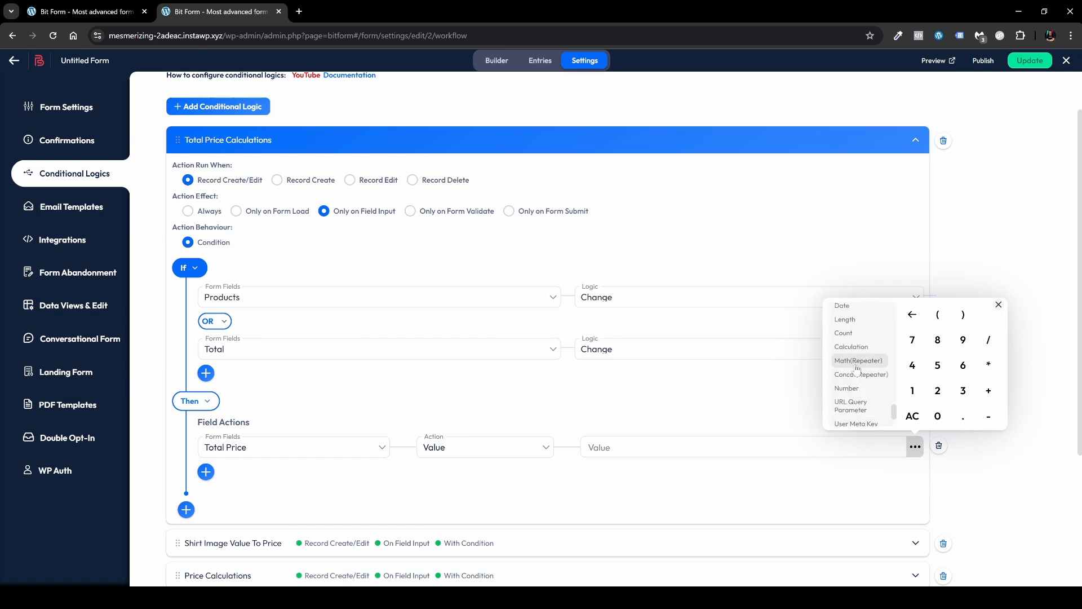
left_click(856, 362)
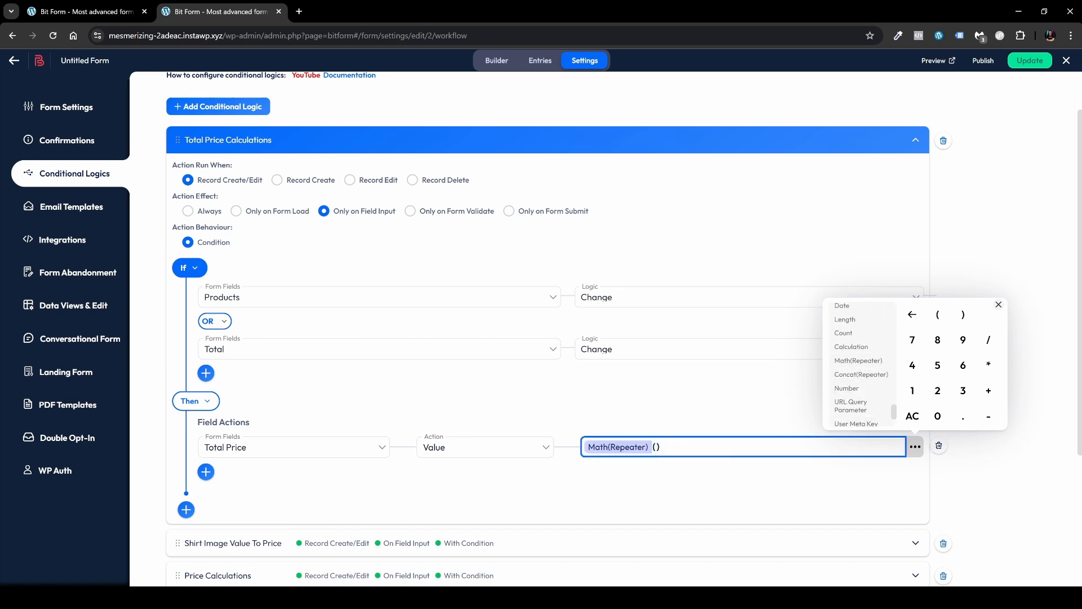
left_click(654, 447)
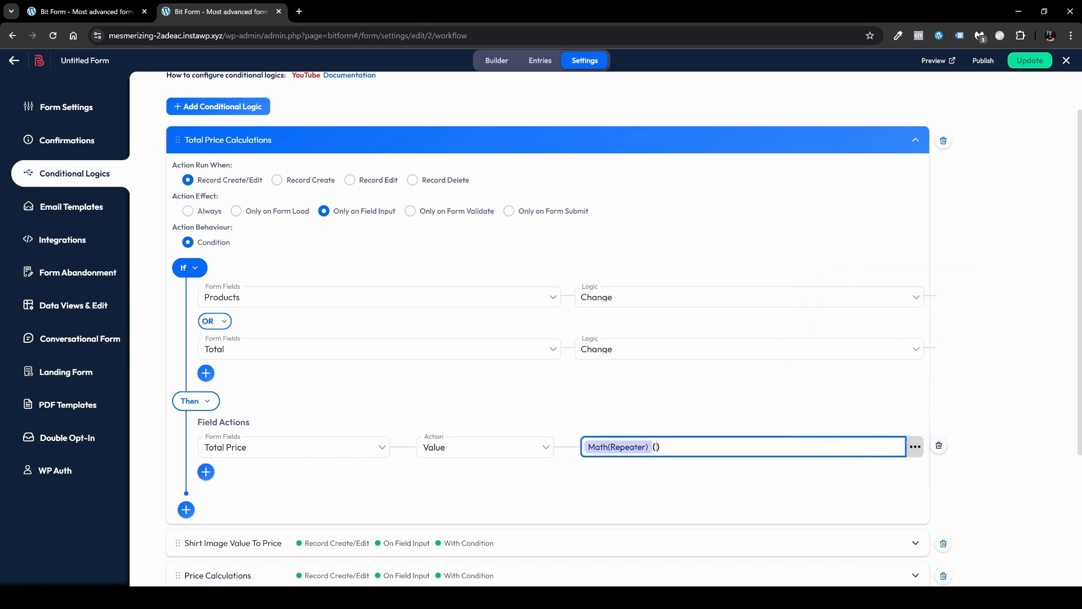
left_click(916, 447)
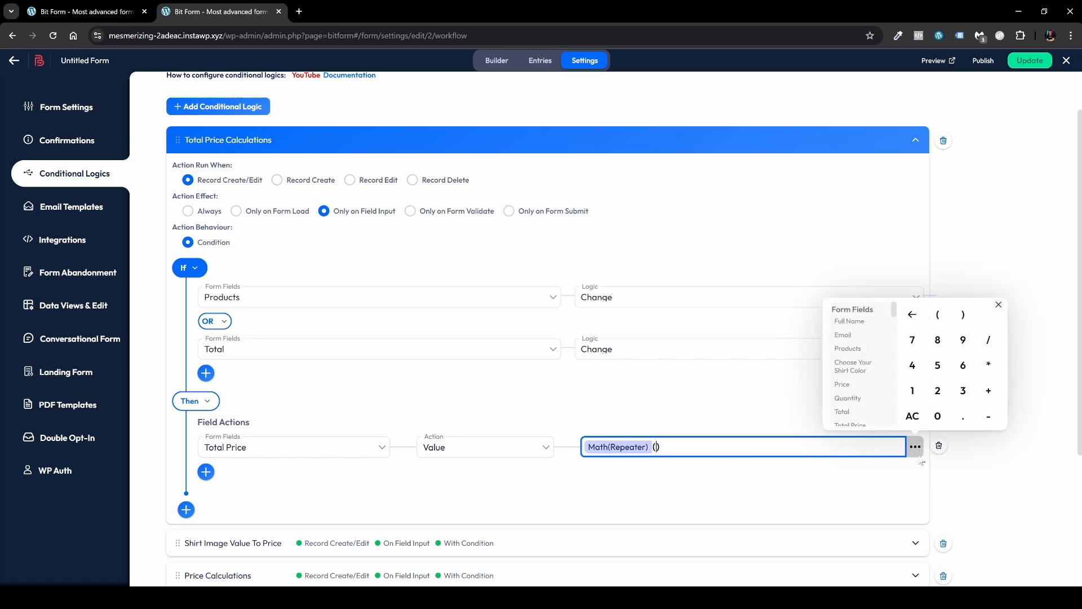
scroll(848, 361, "down", 1)
left_click(847, 357)
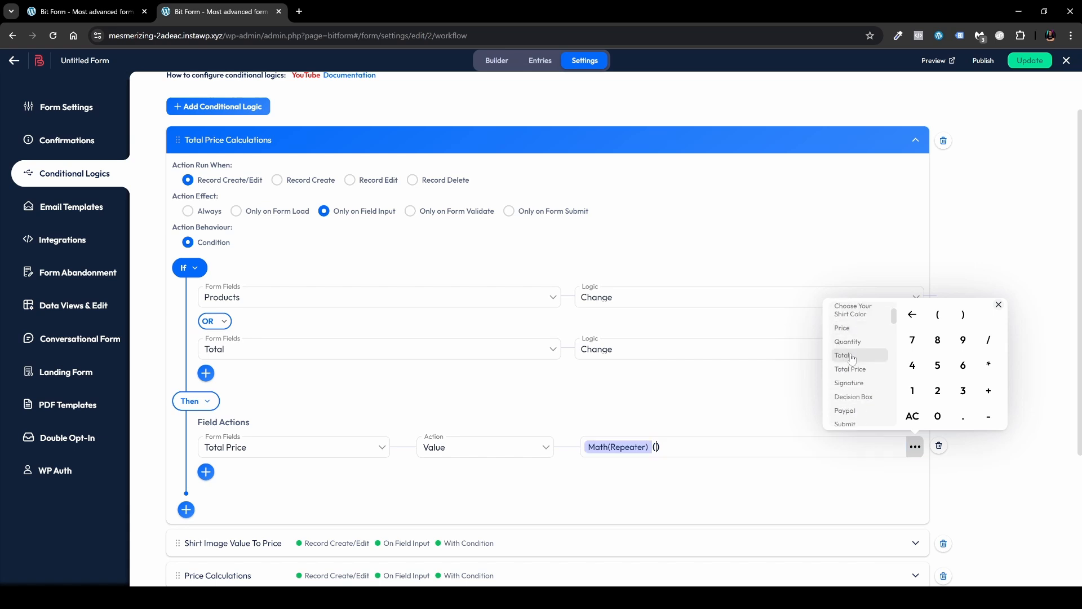
left_click(682, 410)
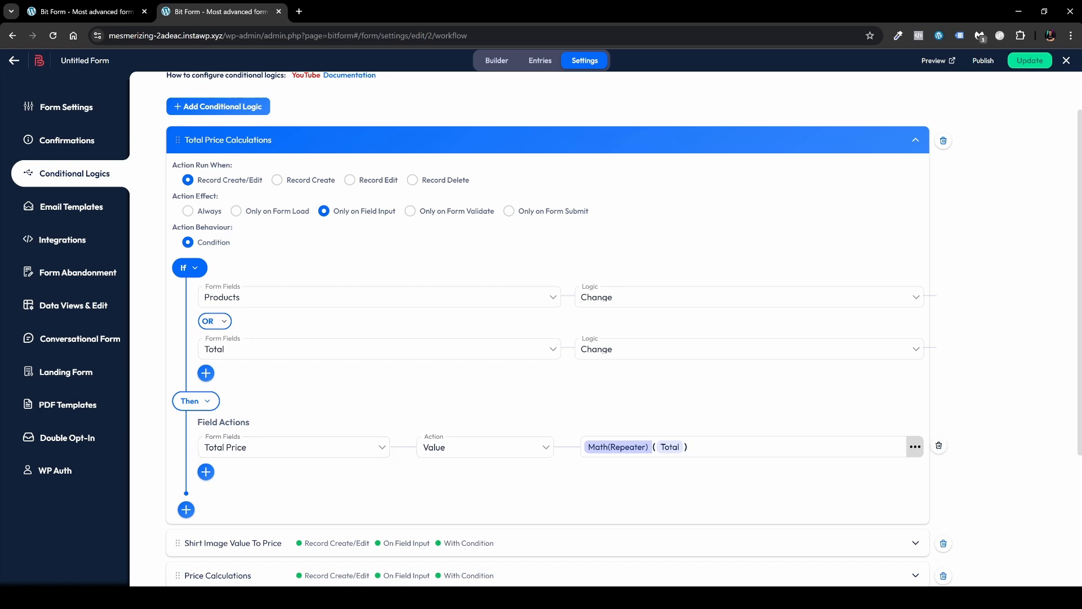
left_click(1029, 62)
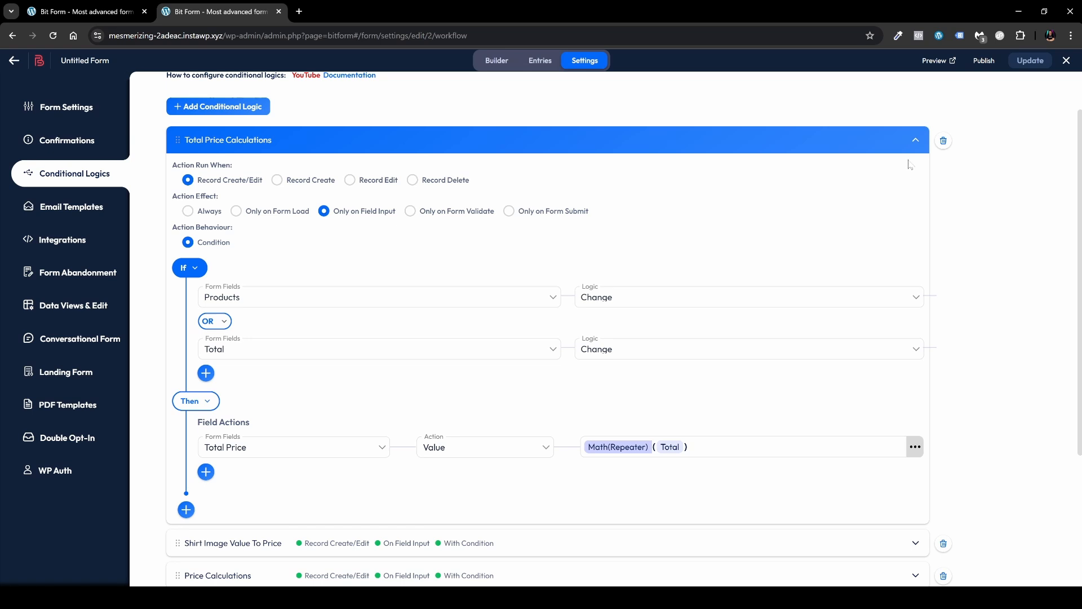
left_click(915, 141)
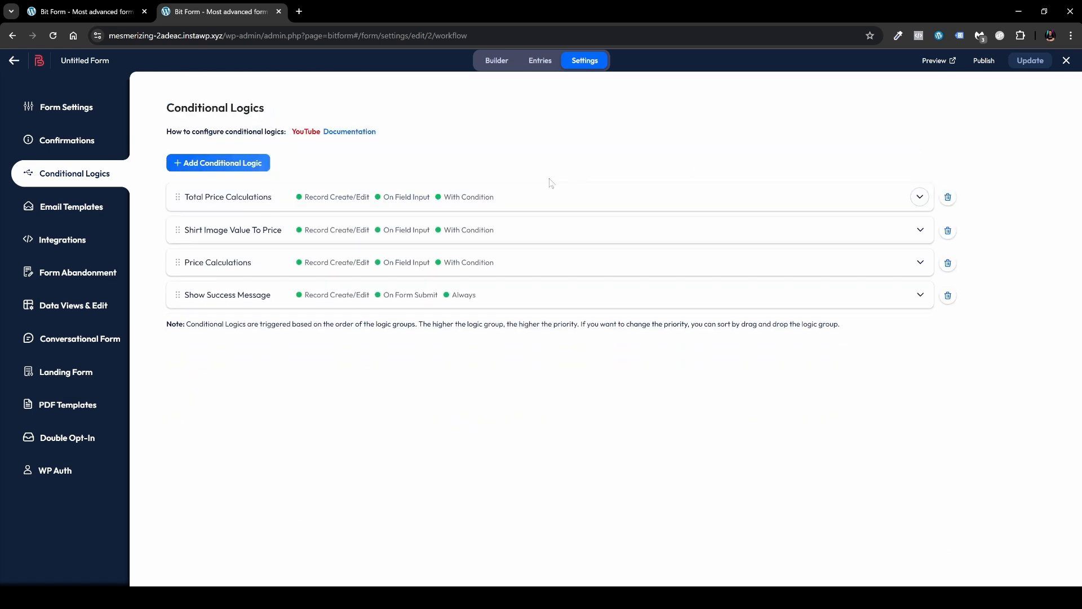
- Return to the form builder and copy the form's publishing shortcode
left_click(497, 61)
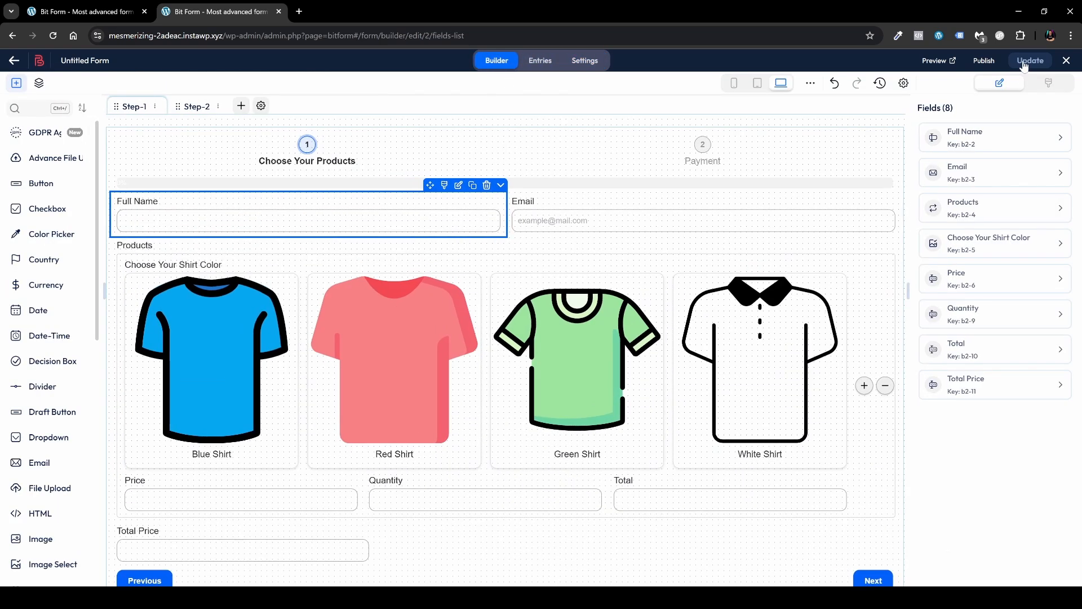
left_click(992, 67)
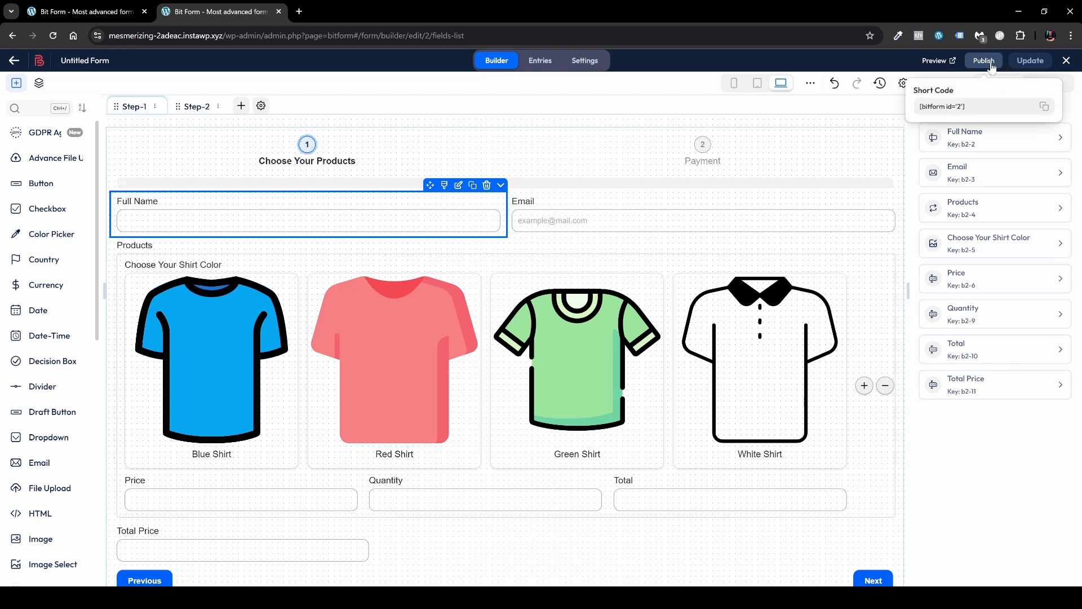
left_click(1047, 109)
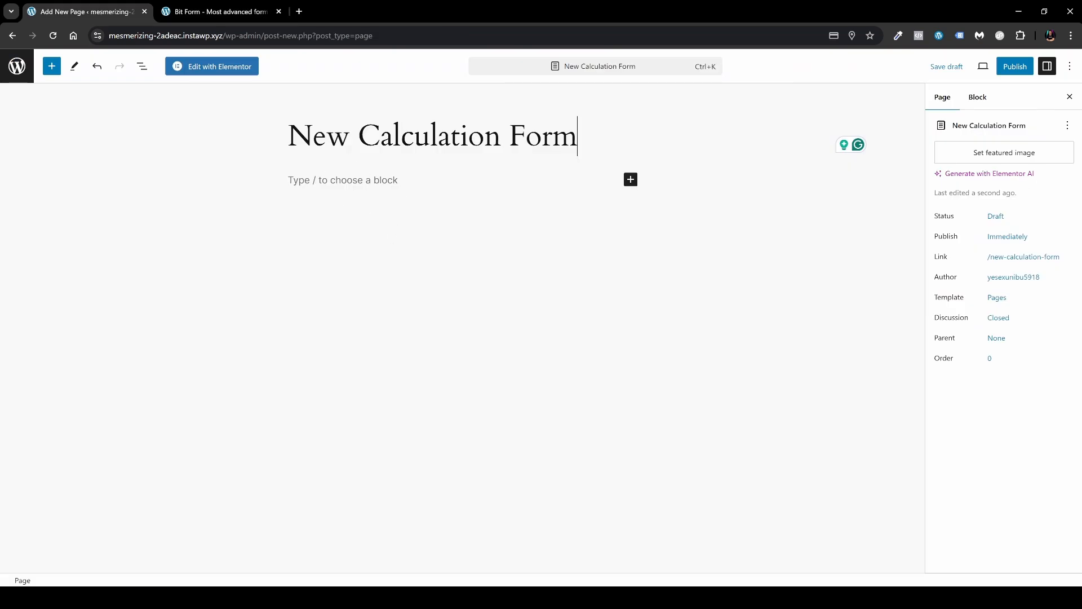
- Paste the [bitform id='2'] shortcode into the New Calculation Form page and publish the page
left_click(384, 181)
key("ctrl+v")
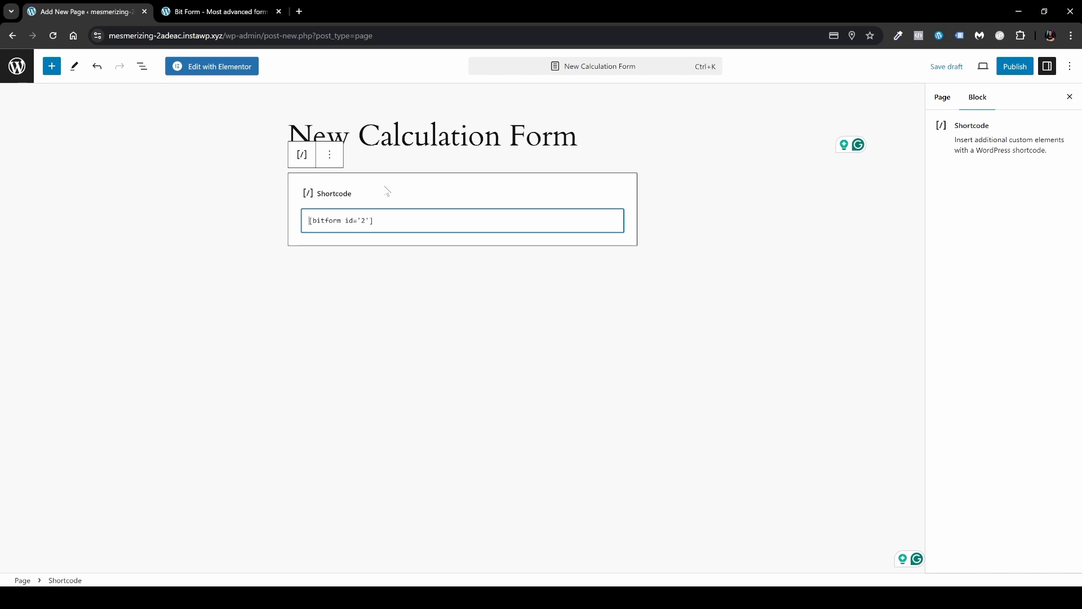
left_click(1016, 66)
left_click(964, 67)
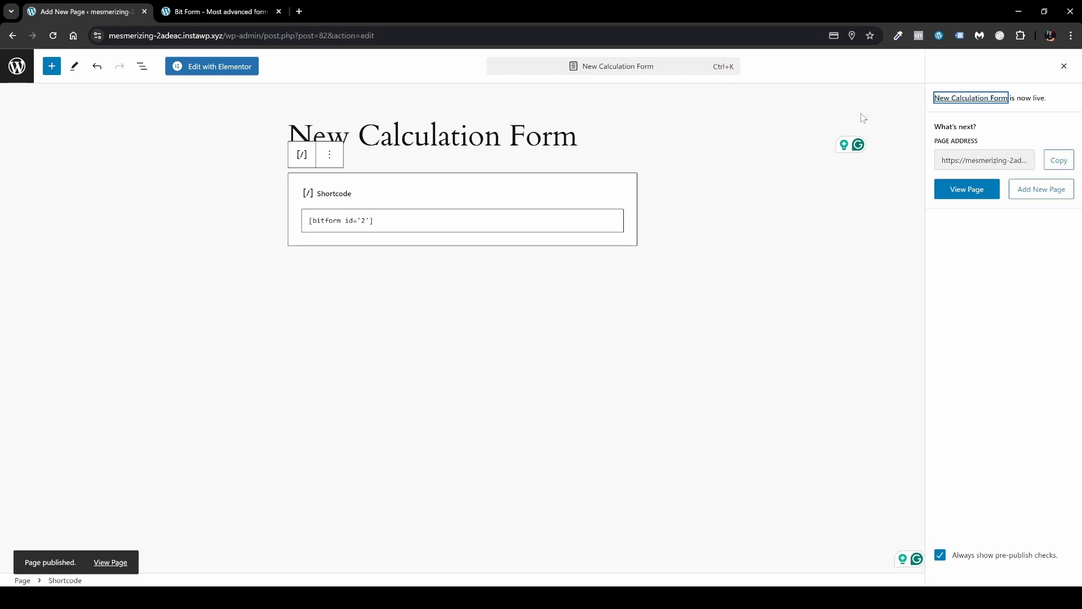
- View the published page and try the different shirt colors to test the price fill, finishing on Blue Shirt
left_click(976, 196)
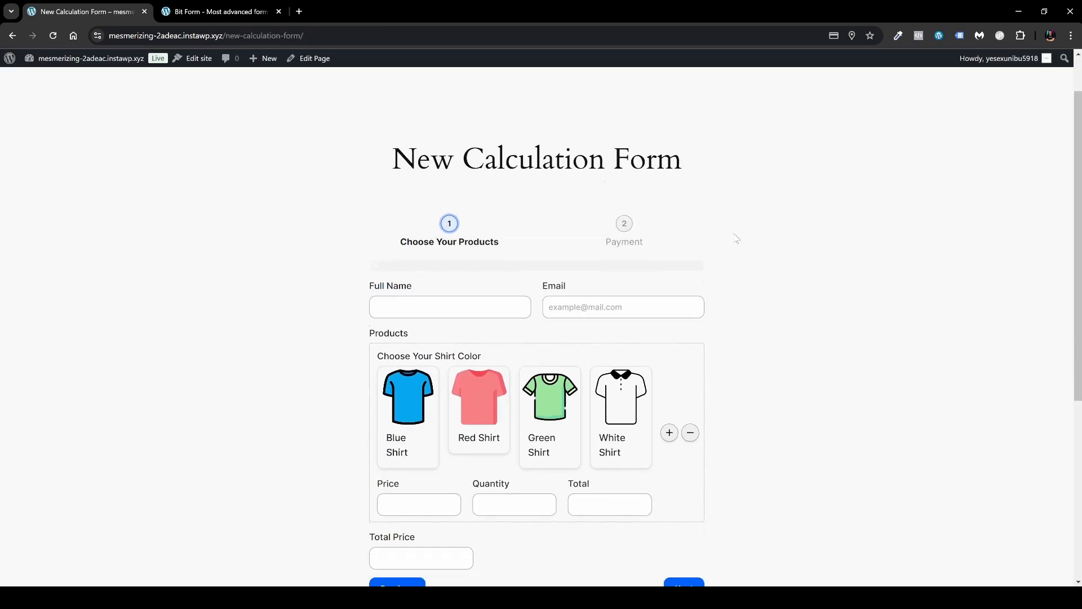
scroll(459, 190, "down", 2)
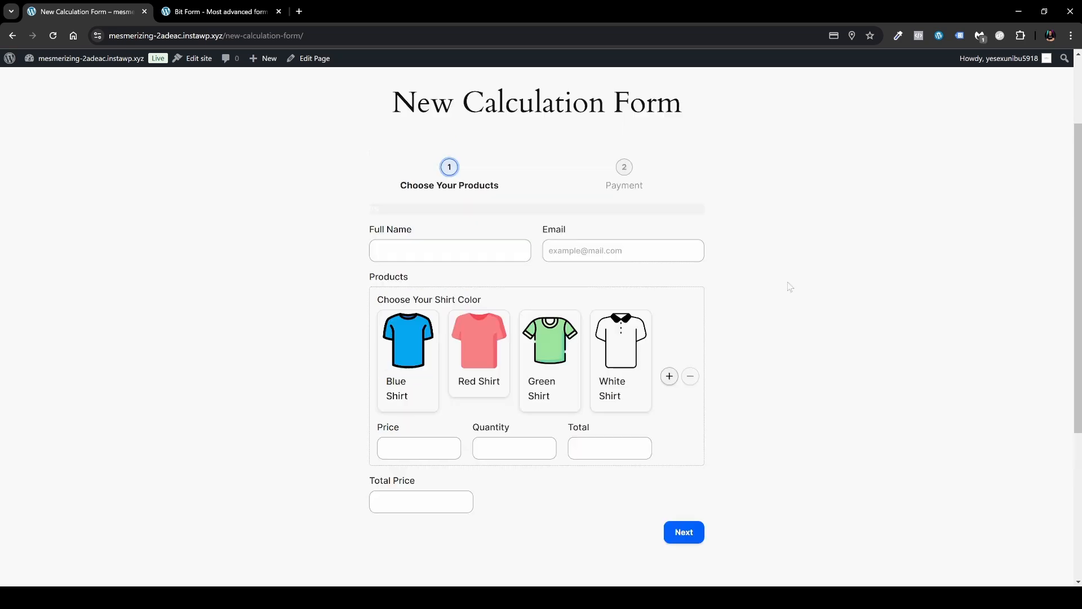
scroll(789, 287, "down", 1)
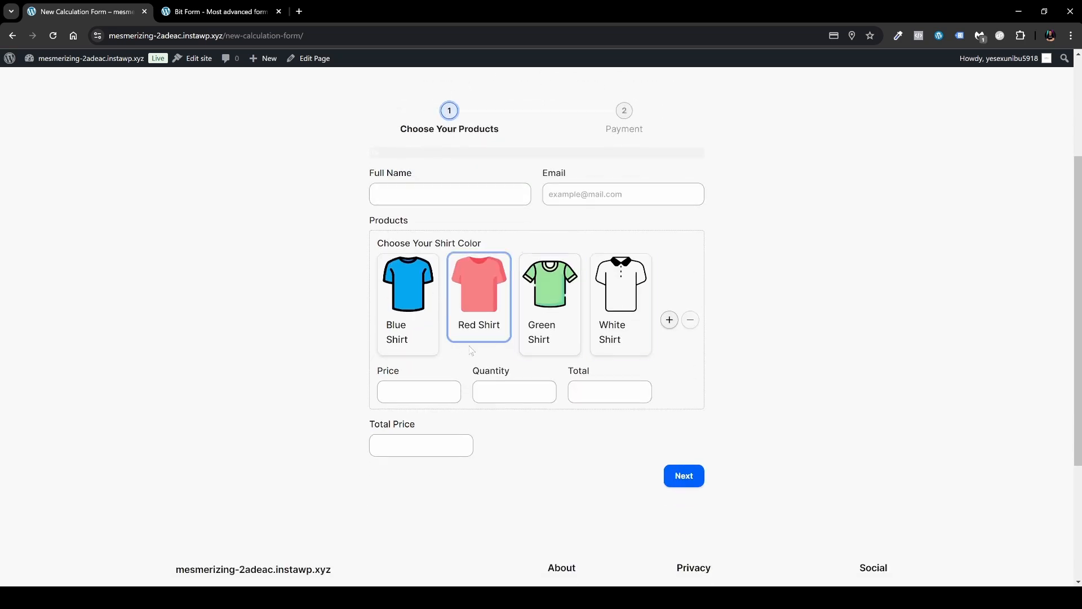
left_click(413, 318)
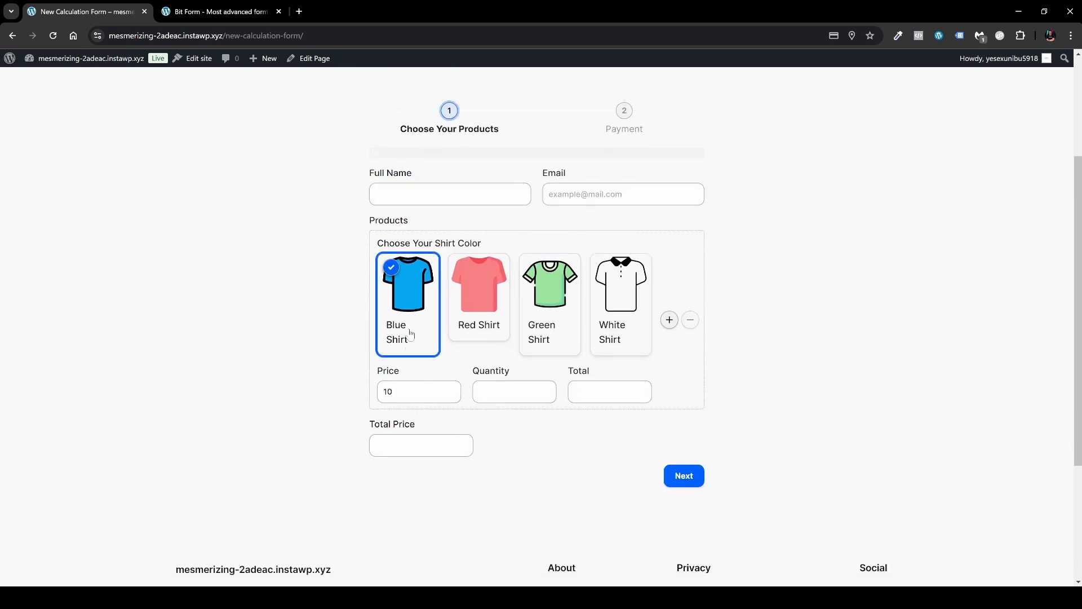
left_click(550, 323)
left_click(615, 323)
left_click(554, 323)
left_click(481, 321)
left_click(415, 314)
left_click(549, 318)
left_click(620, 319)
left_click(478, 310)
left_click(409, 307)
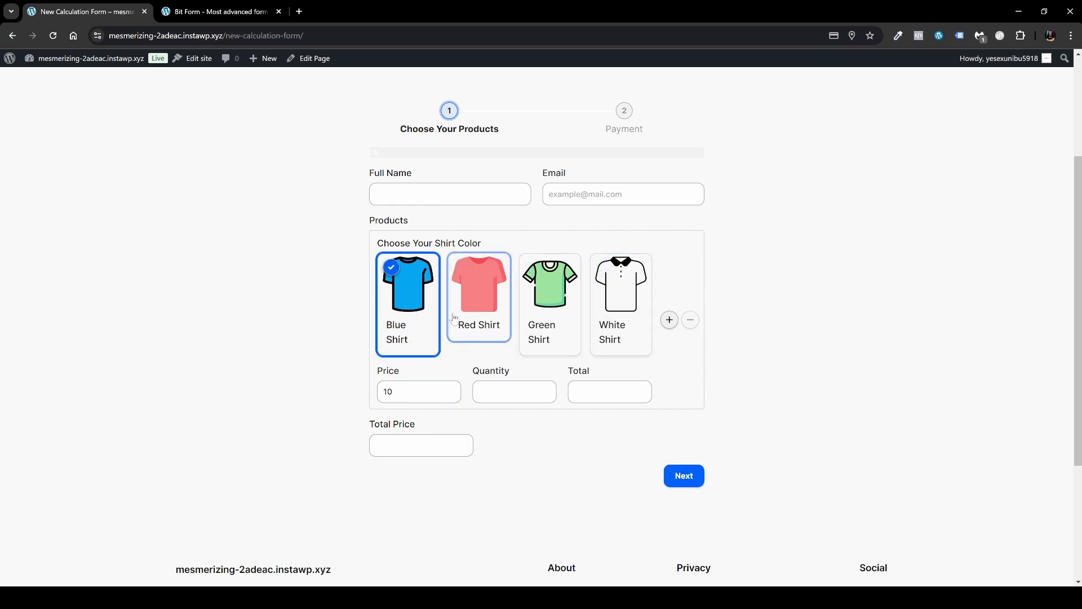
- Enter a quantity of 2 for the Blue Shirt and raise it to 5 to test the totals
left_click(496, 392)
type("2")
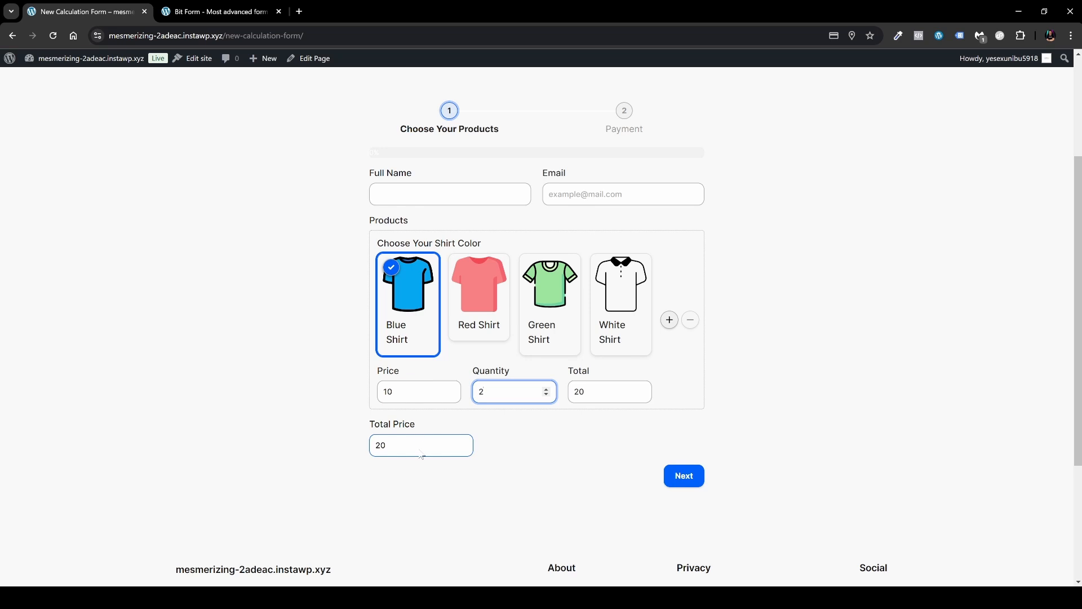
key("Up")
key("Up")
key("Up")
- Add a second product row, choose Red Shirt in it and set its quantity to 2
left_click(670, 320)
scroll(483, 374, "down", 3)
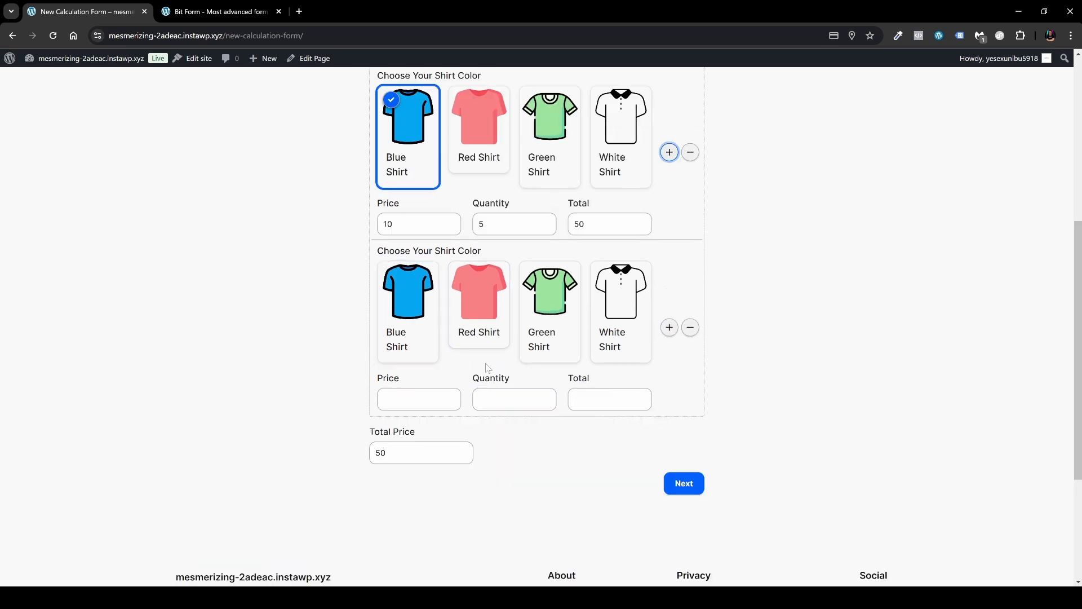
left_click(480, 327)
left_click(507, 399)
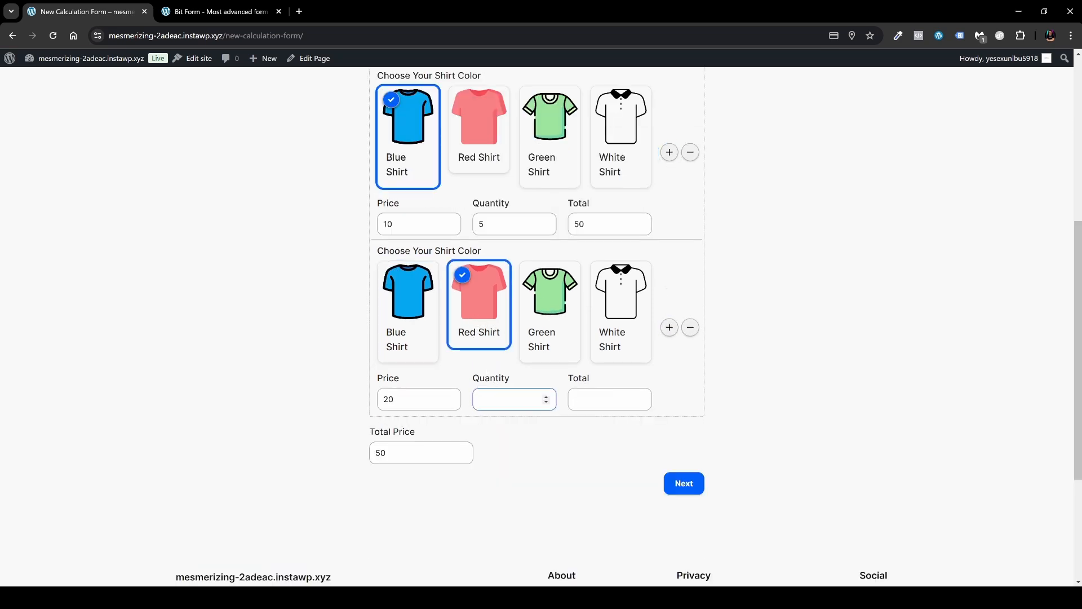
type("2")
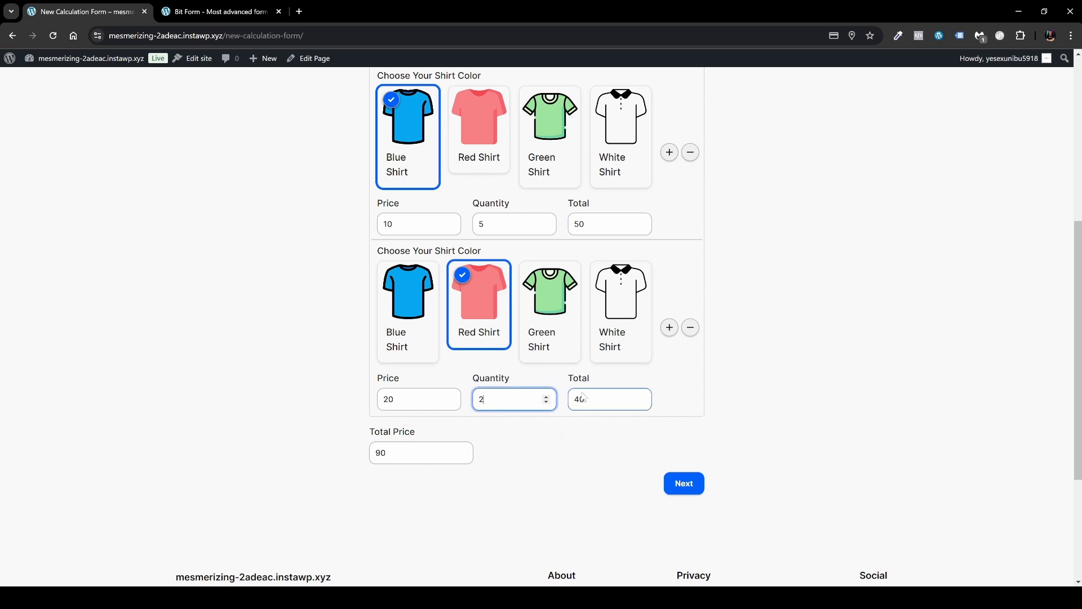
scroll(756, 186, "up", 2)
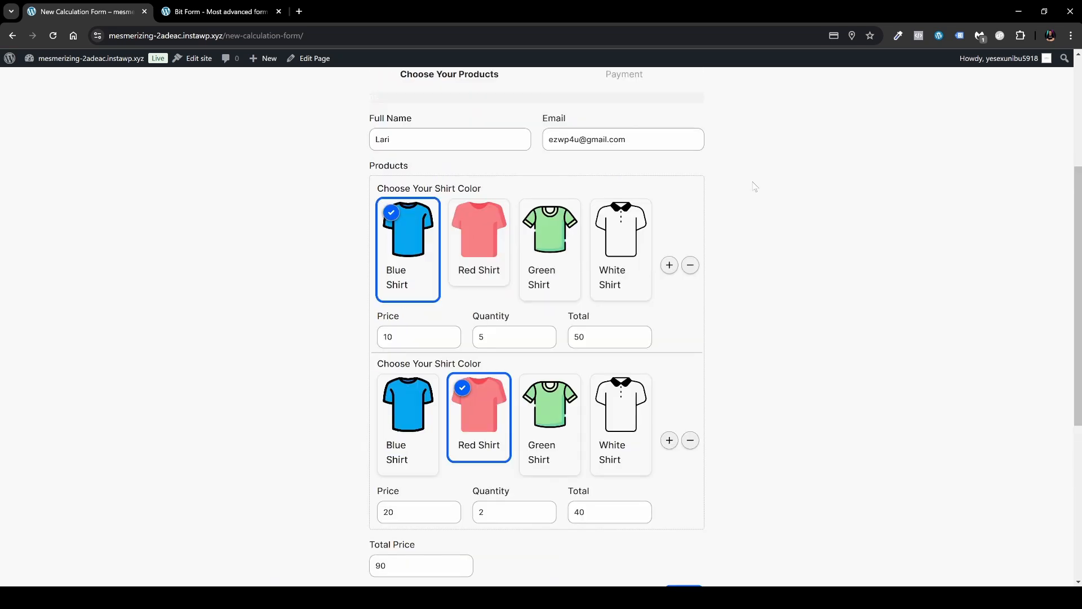
- Advance the order form to its Payment step and draw a freehand signature in the Signature field
scroll(755, 186, "down", 2)
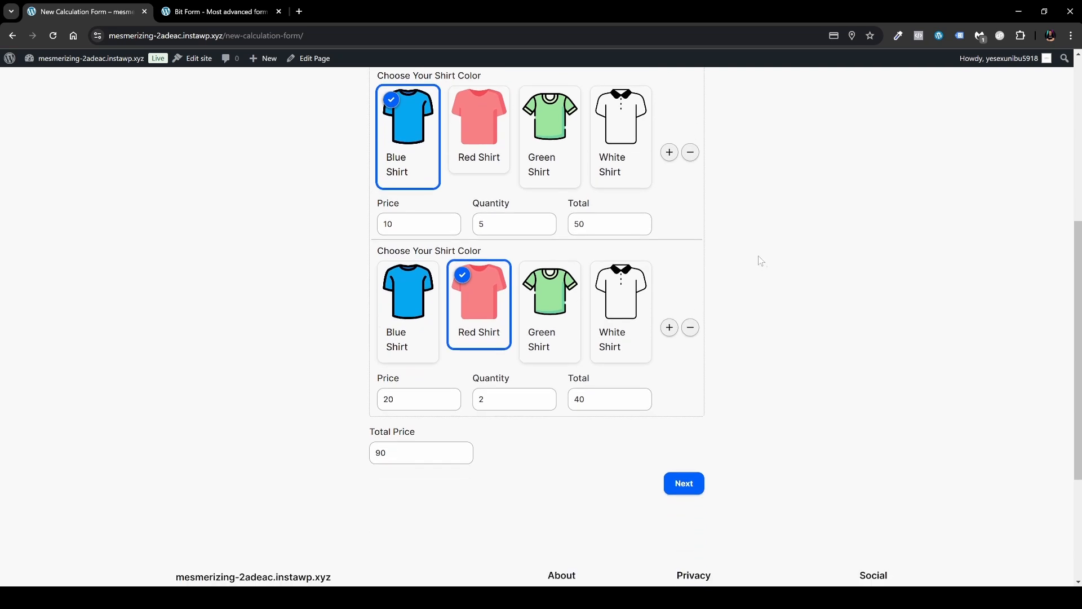
left_click(684, 485)
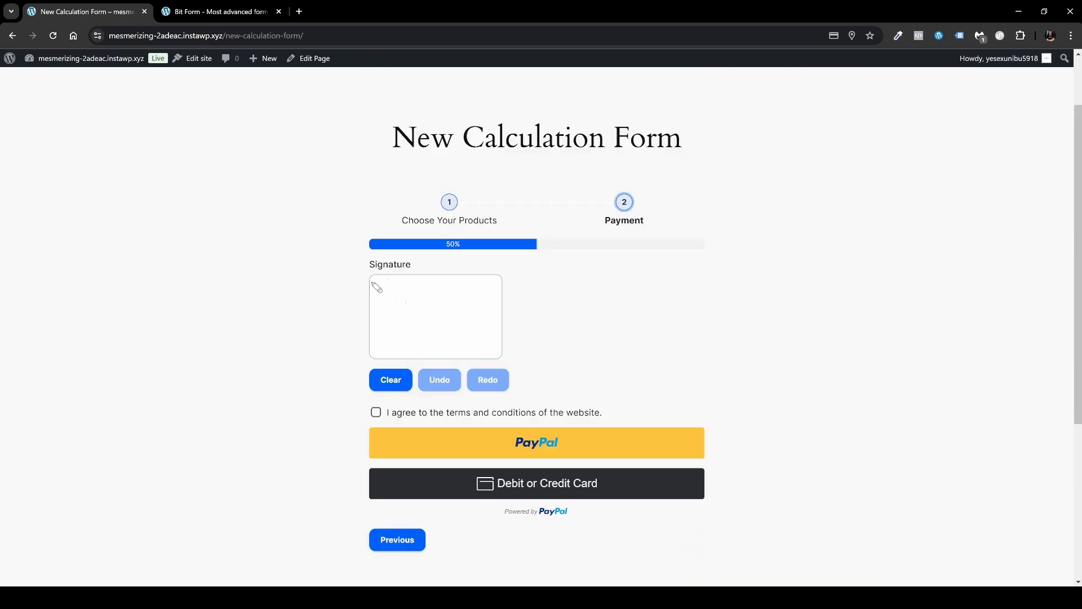
mouse_move(405, 288)
left_mouse_down()
mouse_move(435, 344)
mouse_move(481, 318)
left_mouse_up()
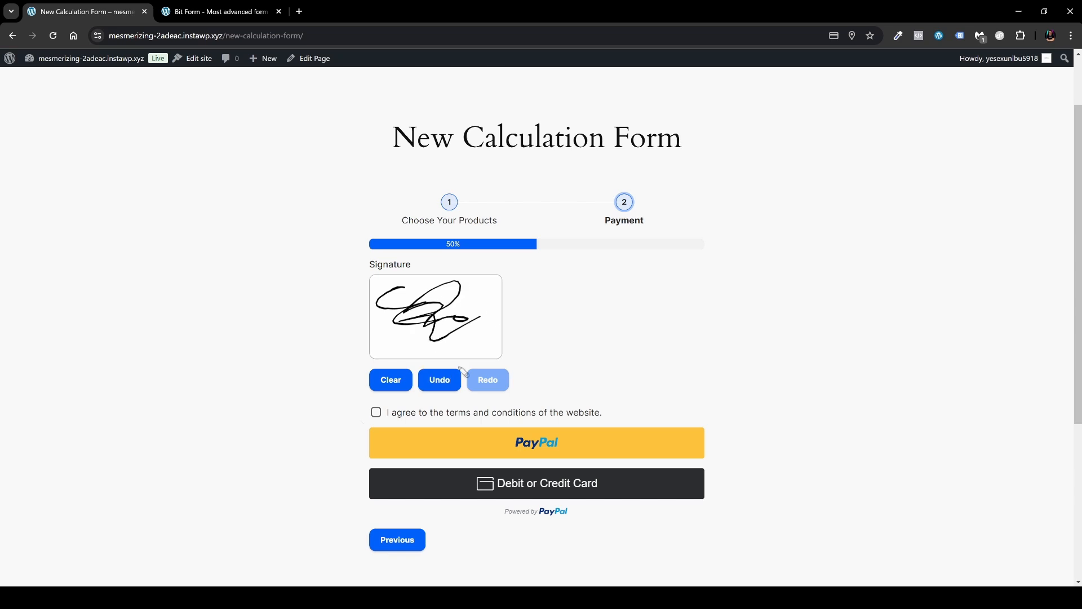
- Agree to the website's terms and conditions, open the Debit or Credit Card payment form and review it down to the pay option
left_click(376, 413)
scroll(590, 372, "down", 2)
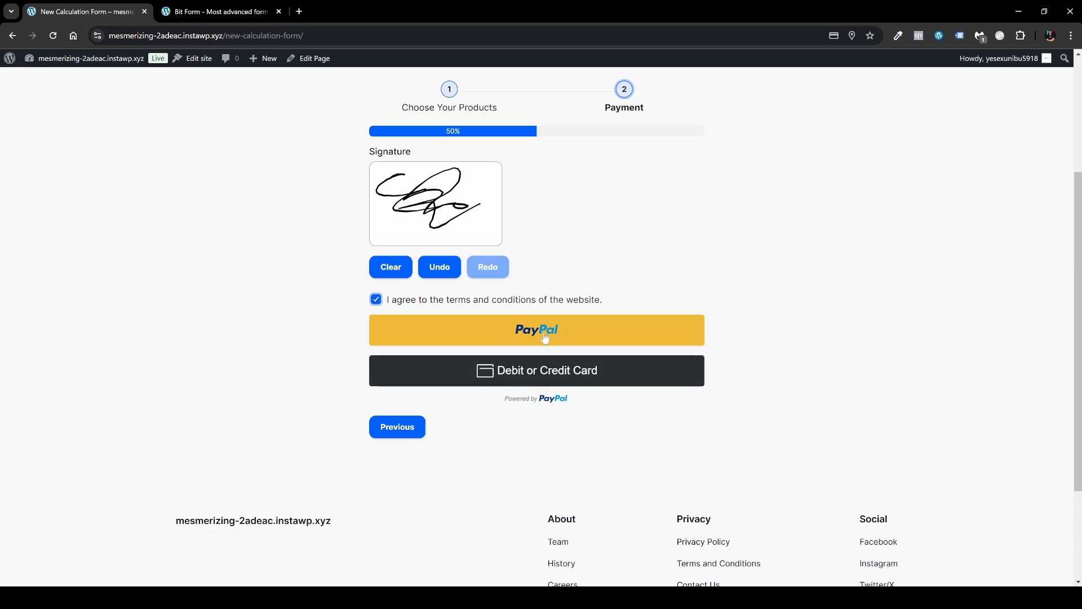
left_click(546, 373)
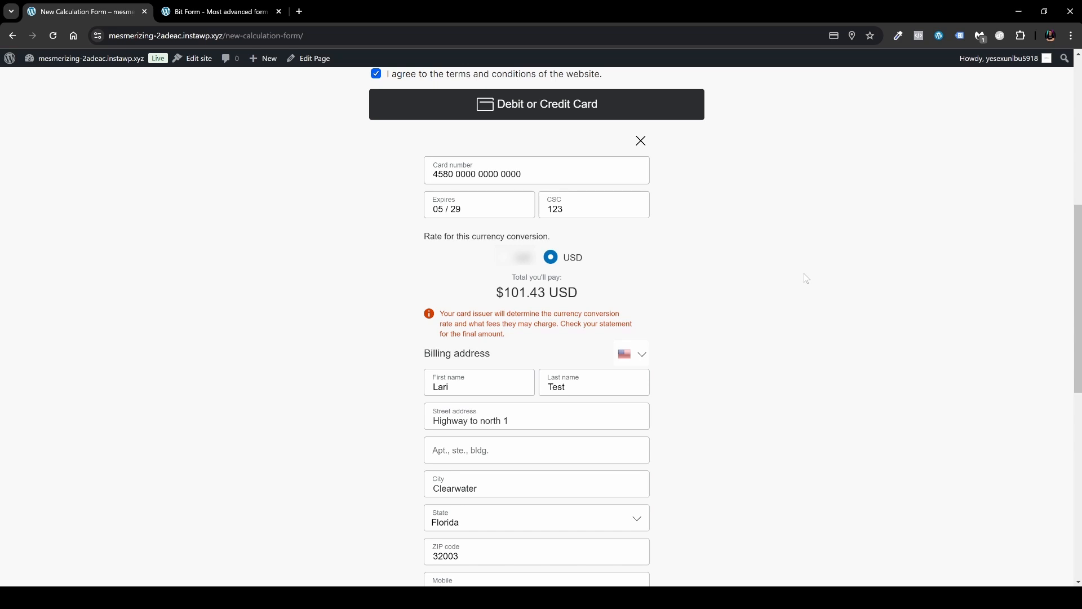
scroll(806, 278, "down", 6)
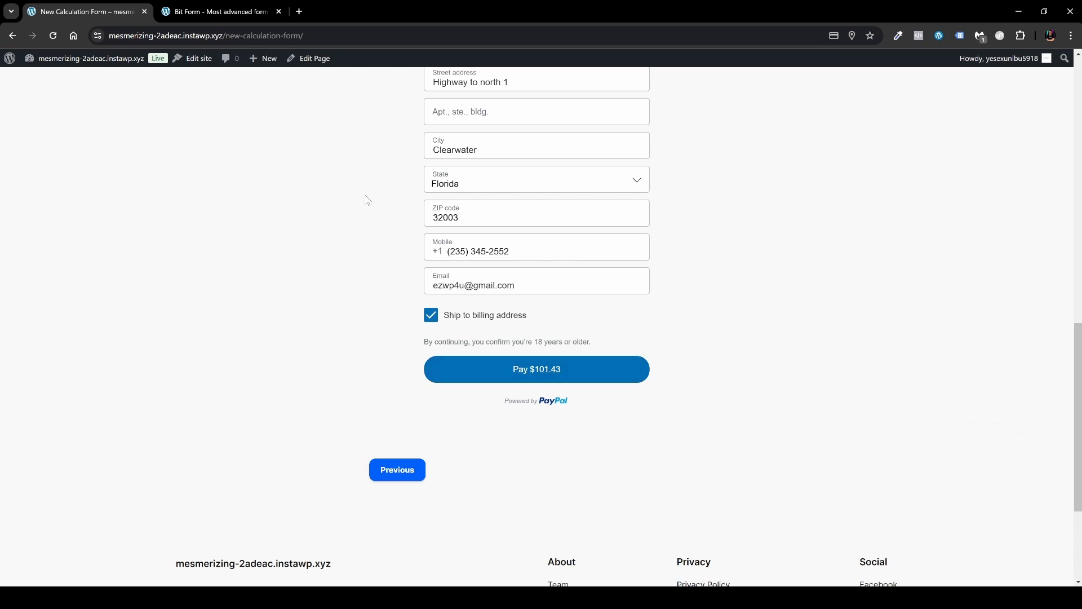
- Return to the Bit Form settings and change the Form Success Message text under Confirmations to "Payment Was Successful!"
left_click(224, 15)
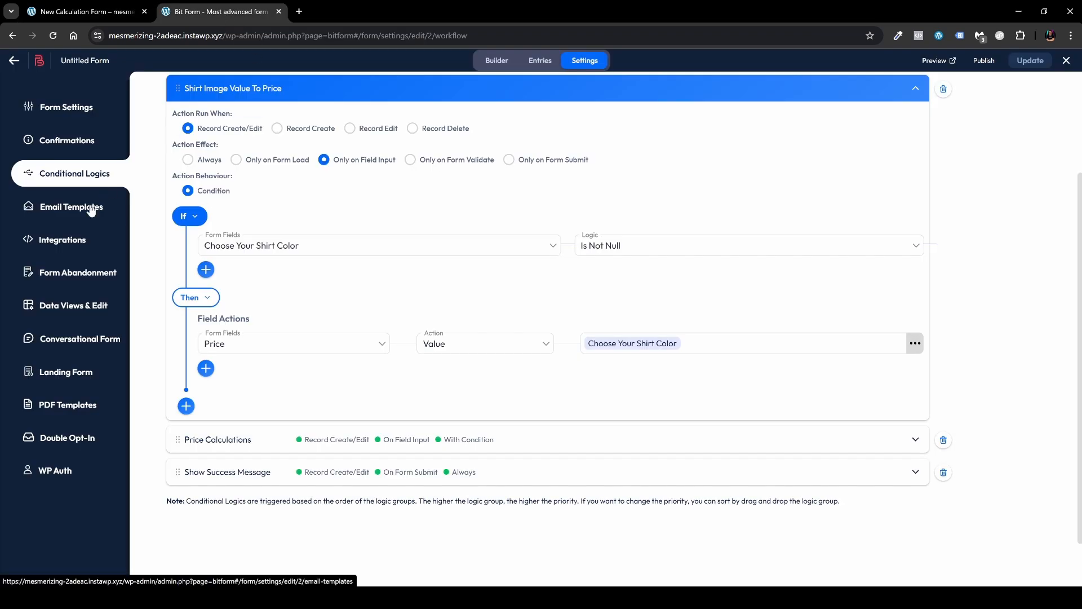
left_click(83, 145)
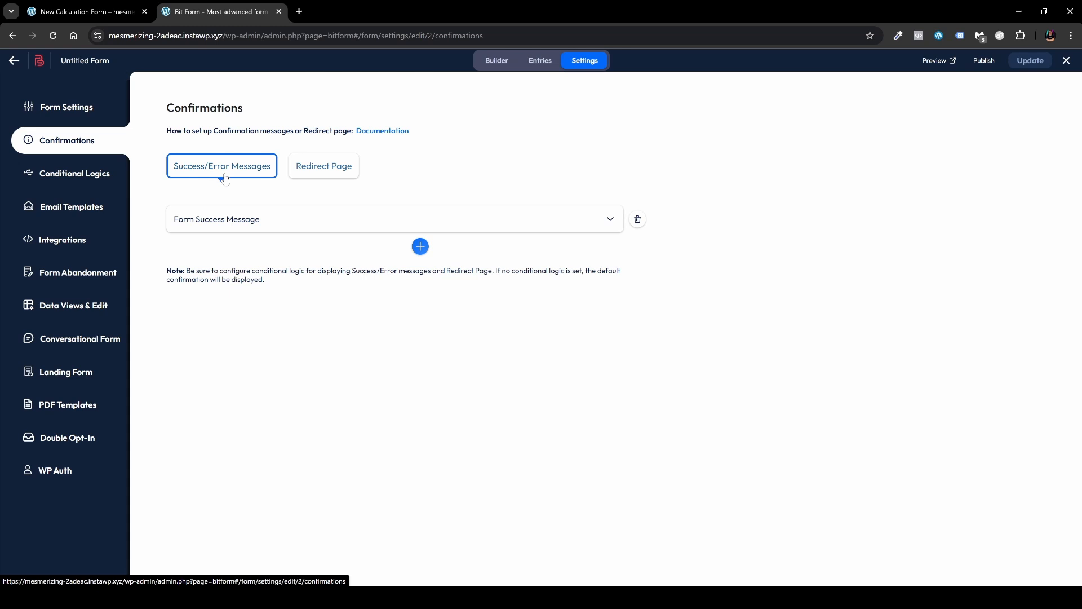
left_click(610, 219)
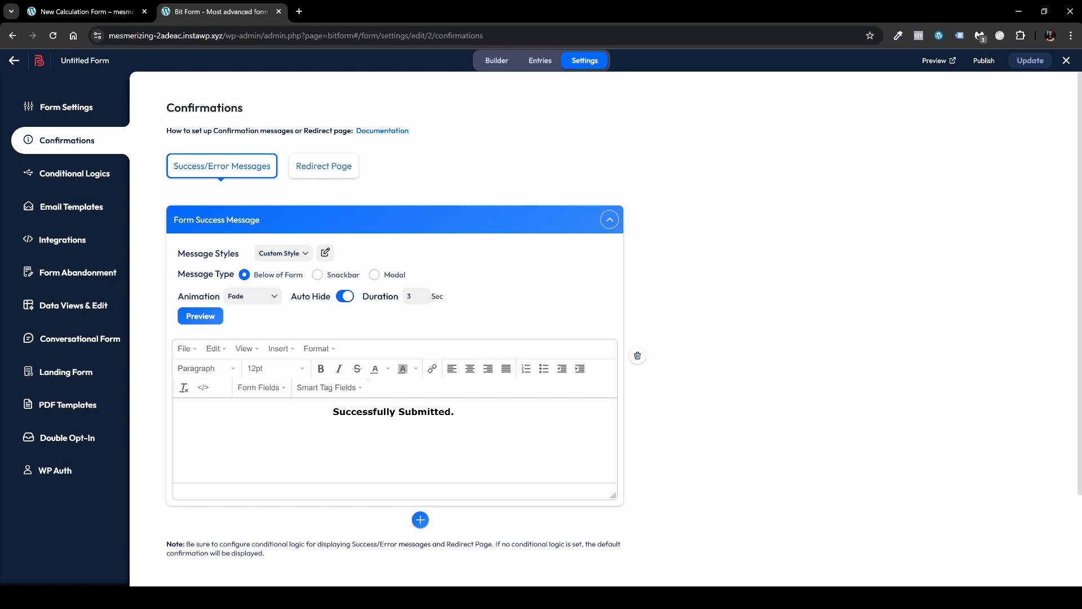
left_click_drag(332, 411, 451, 411)
type("Payment Was Successful!")
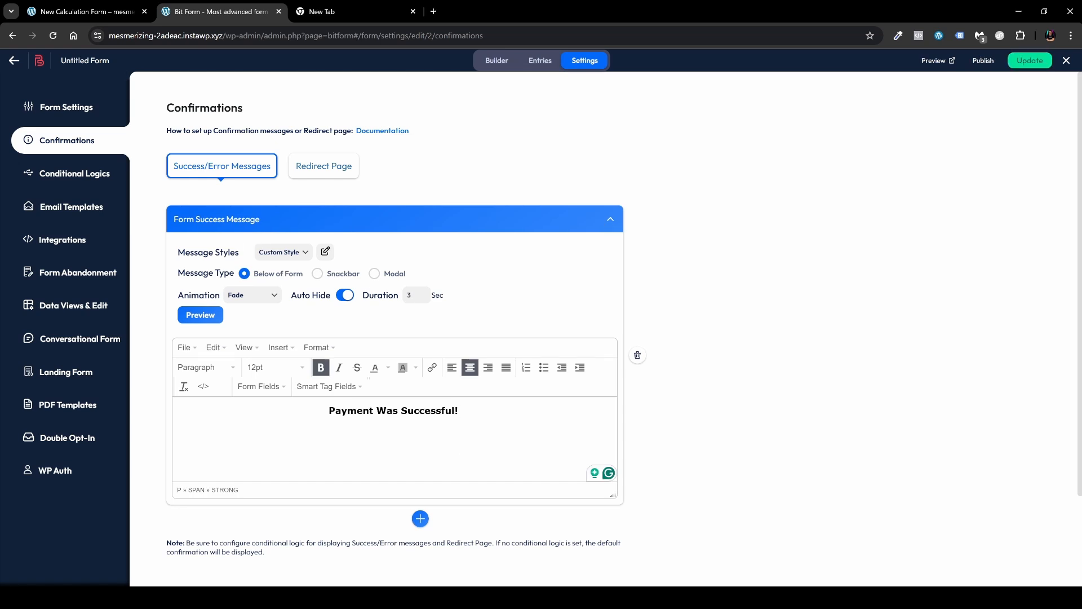
- Preview the success message as Below of Form and Snackbar, set its type to Modal, and check the Confirmation Style options
left_click(210, 319)
left_click(317, 274)
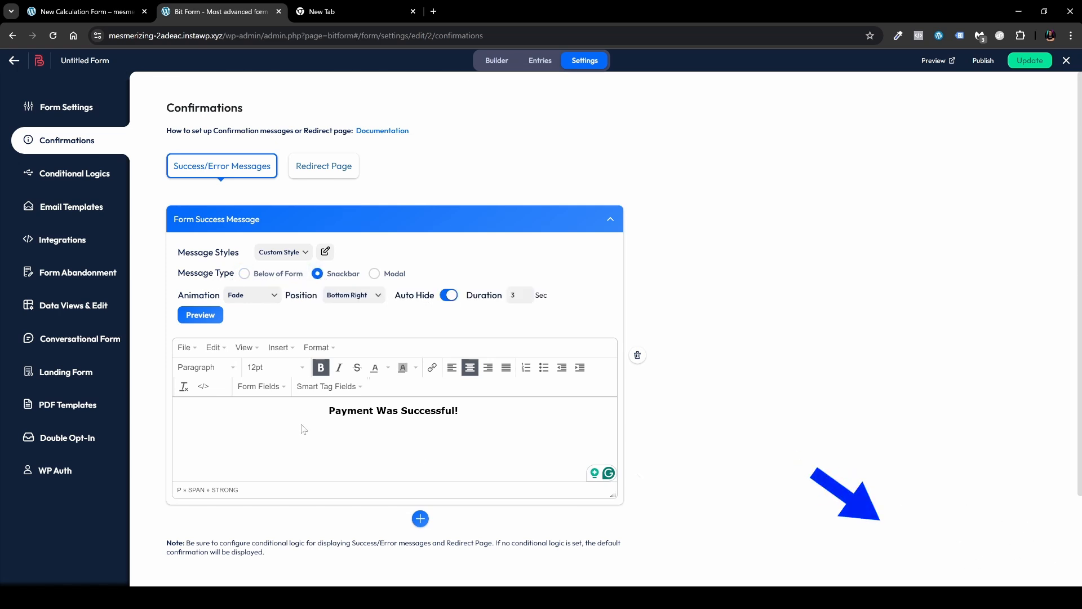
left_click(201, 316)
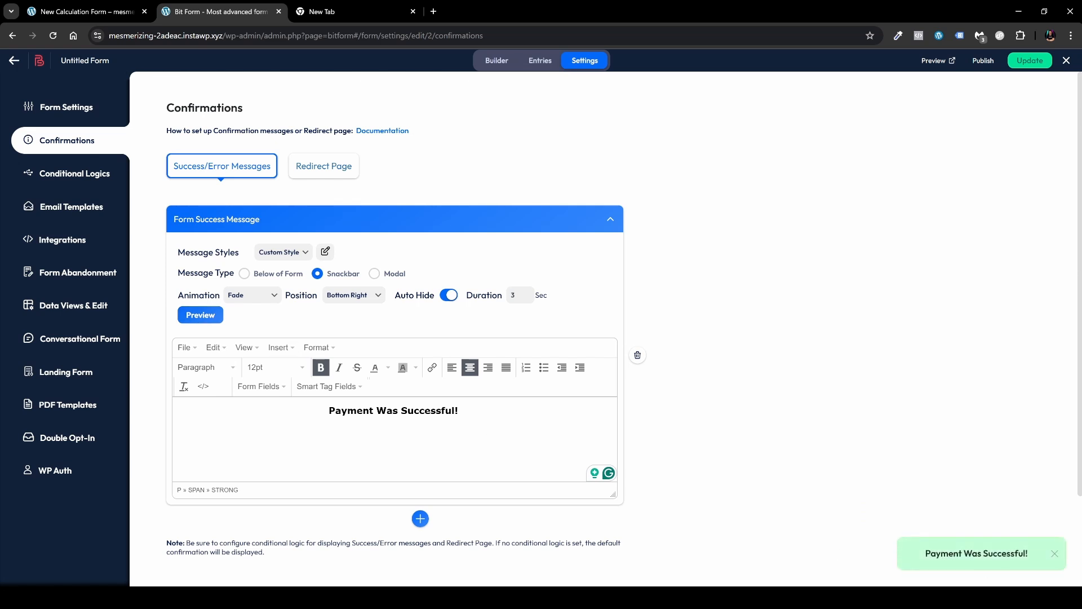
left_click(374, 274)
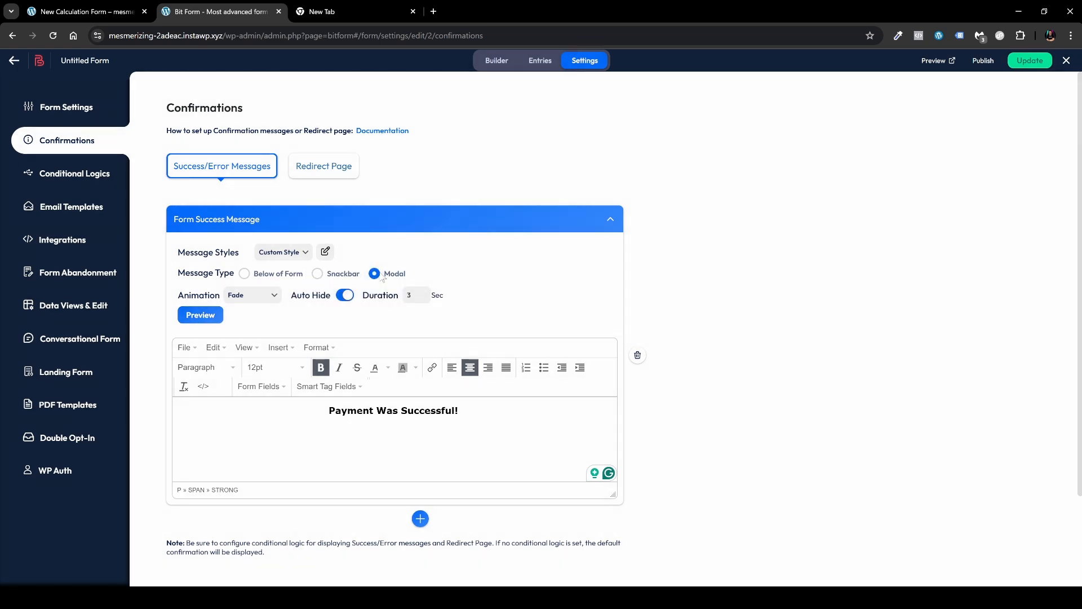
left_click(201, 316)
left_click(325, 251)
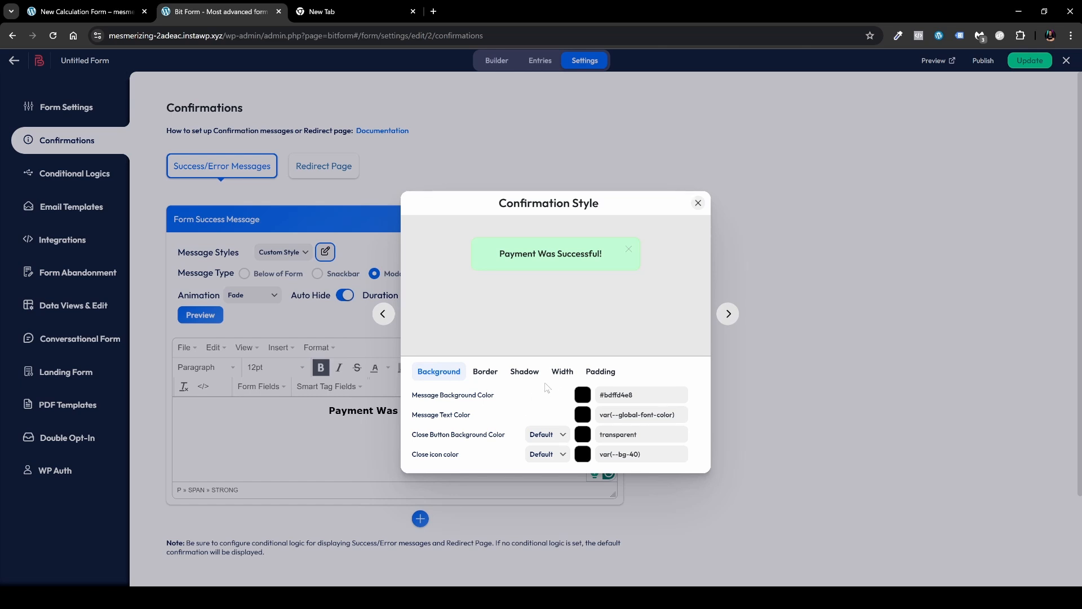
left_click(697, 203)
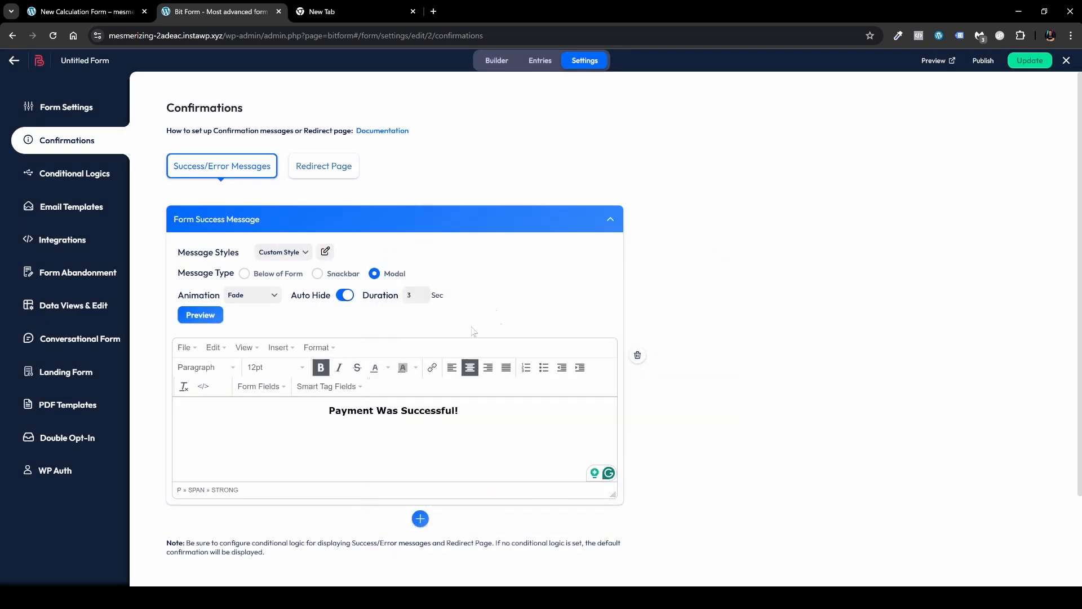
- Create a redirect page confirmation named Success that points to the Shop page
left_click(334, 175)
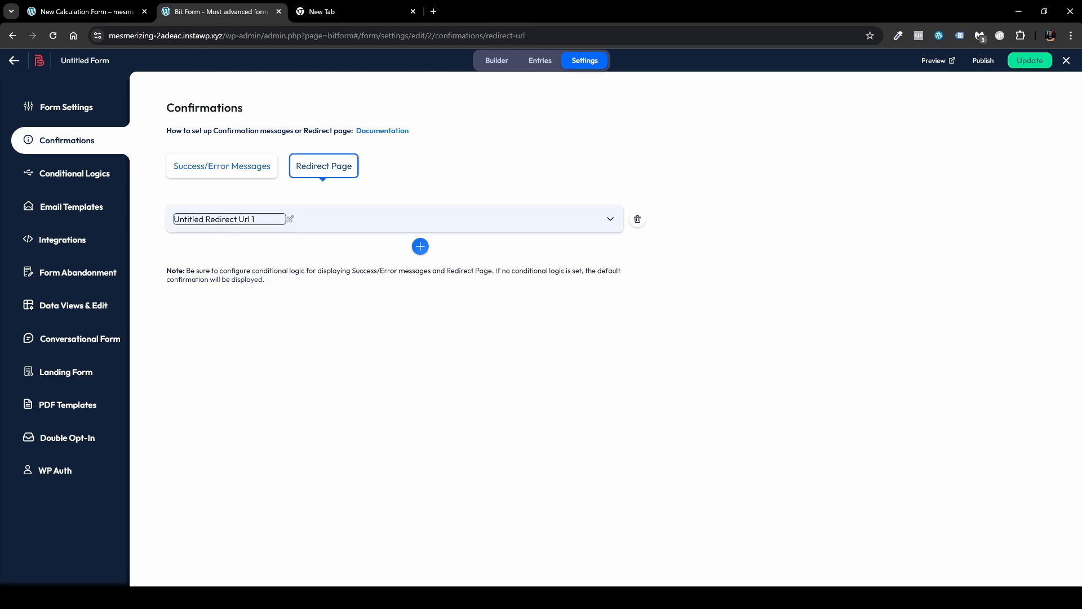
left_click_drag(258, 219, 175, 219)
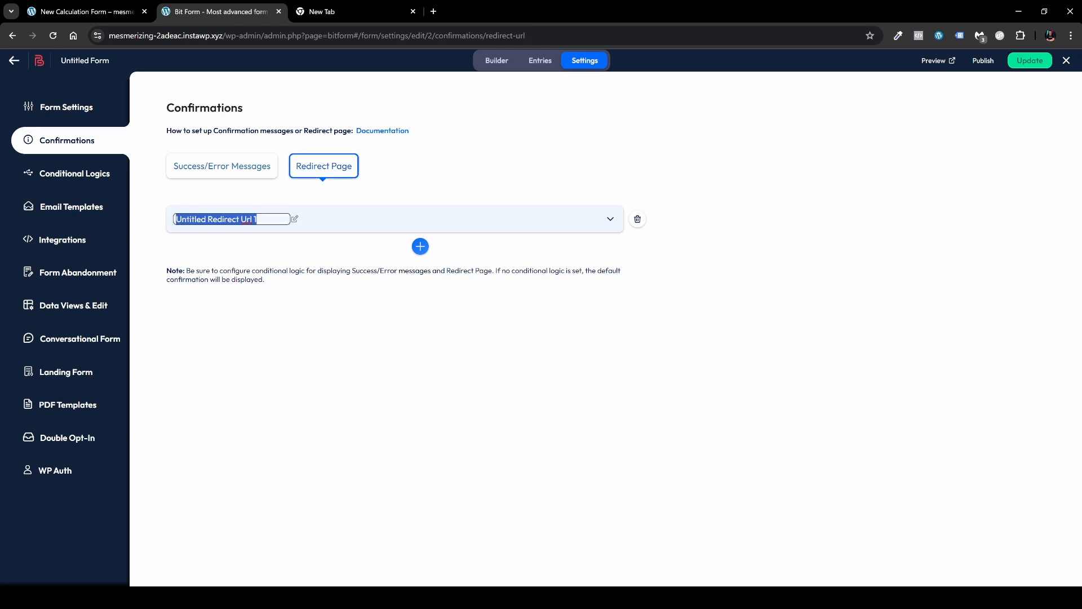
type("Success")
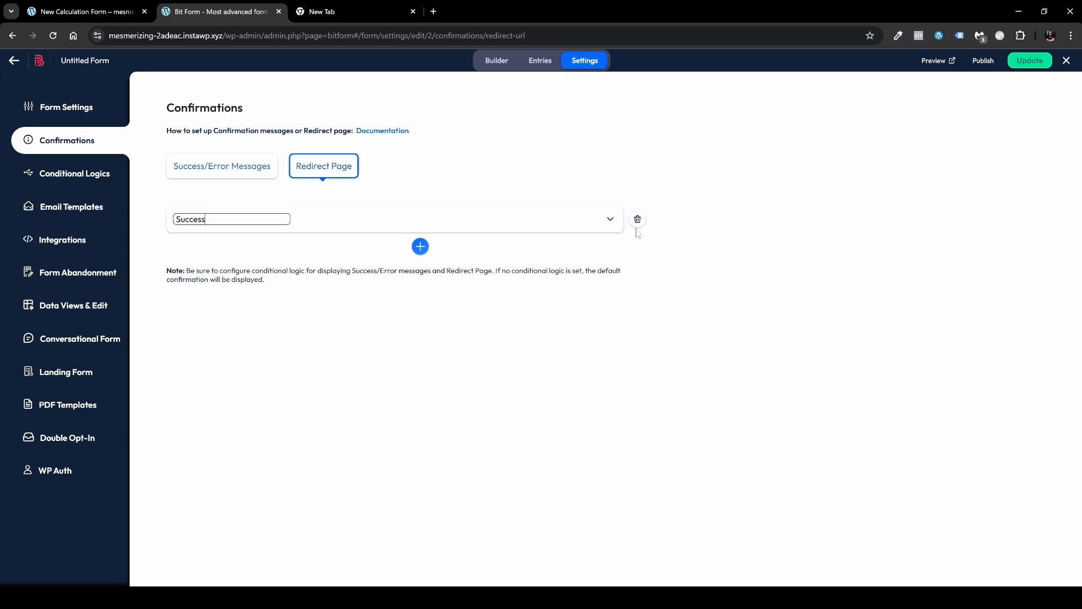
left_click(610, 219)
left_click(236, 268)
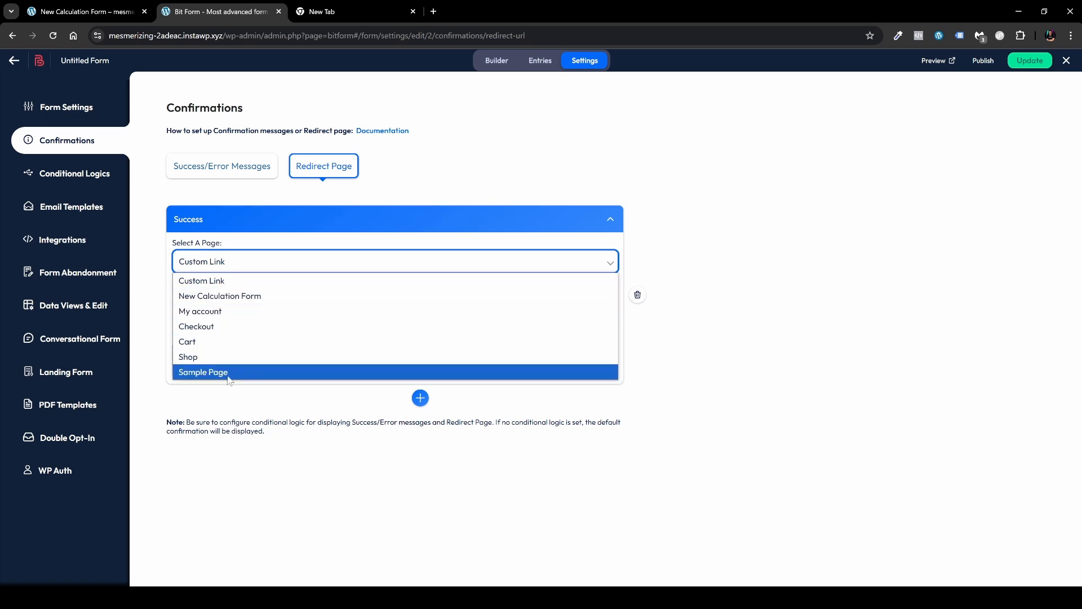
left_click(208, 359)
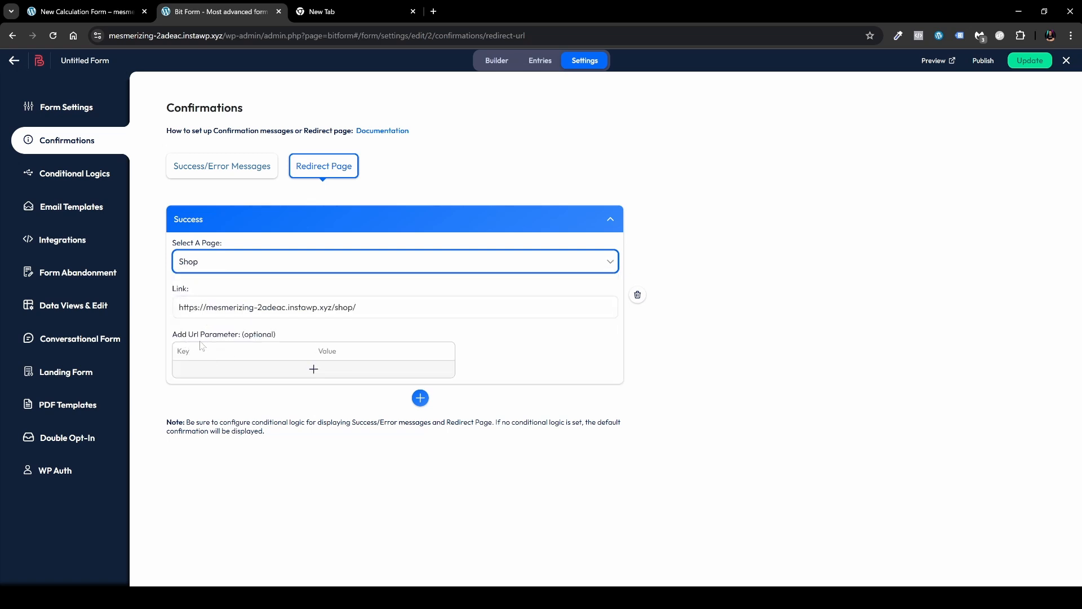
- Add a URL parameter to the Success redirect, look through the form fields offered for it, and remove the parameter
left_click(314, 369)
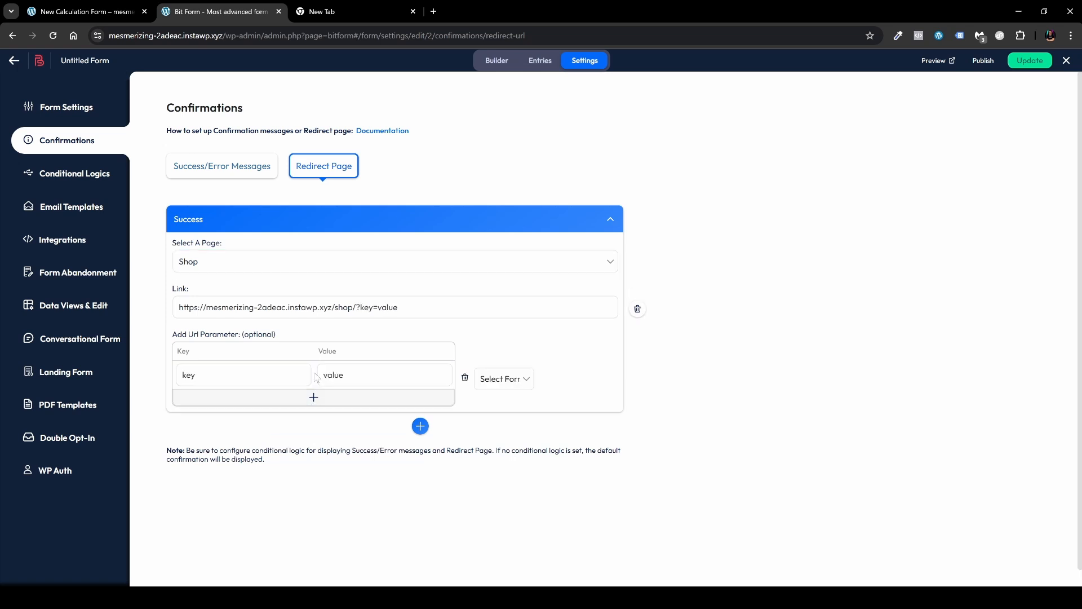
left_click(508, 383)
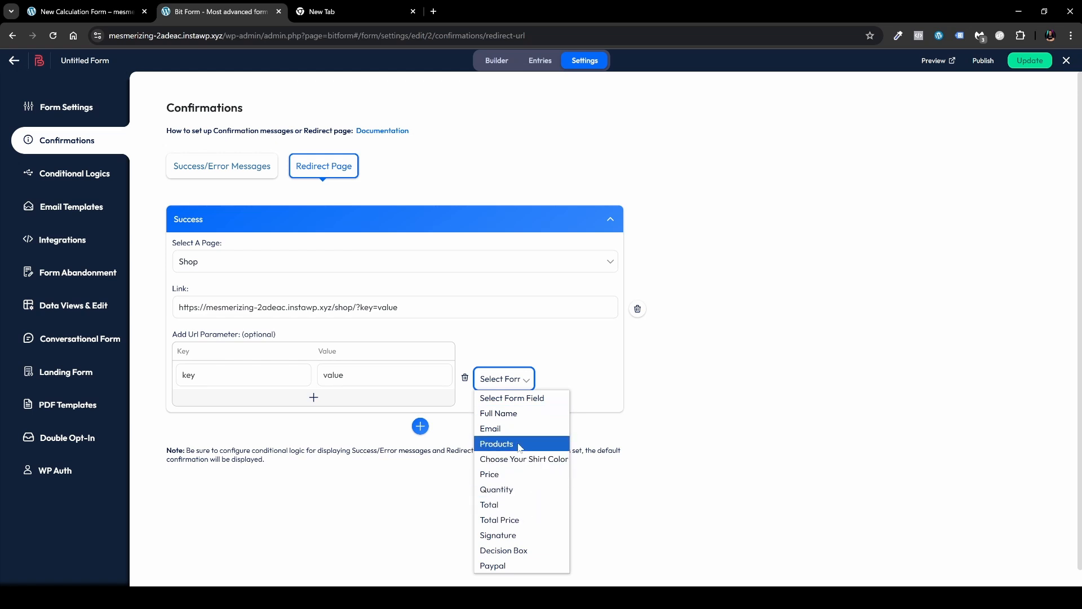
left_click(593, 364)
left_click(465, 377)
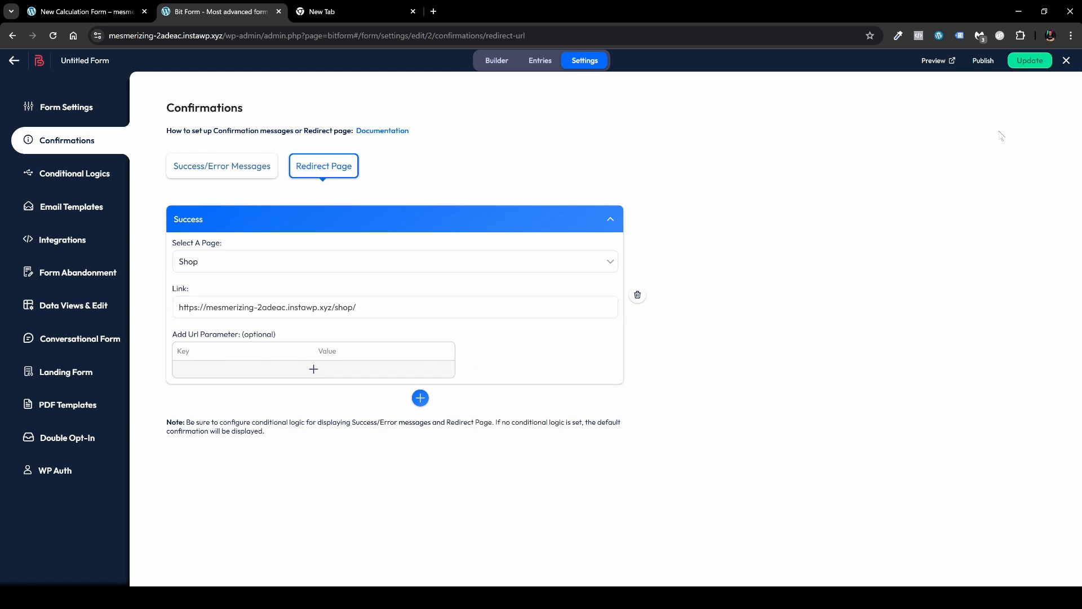
- Save the form's updated confirmations and add a new email template named Successful Payment
left_click(1034, 65)
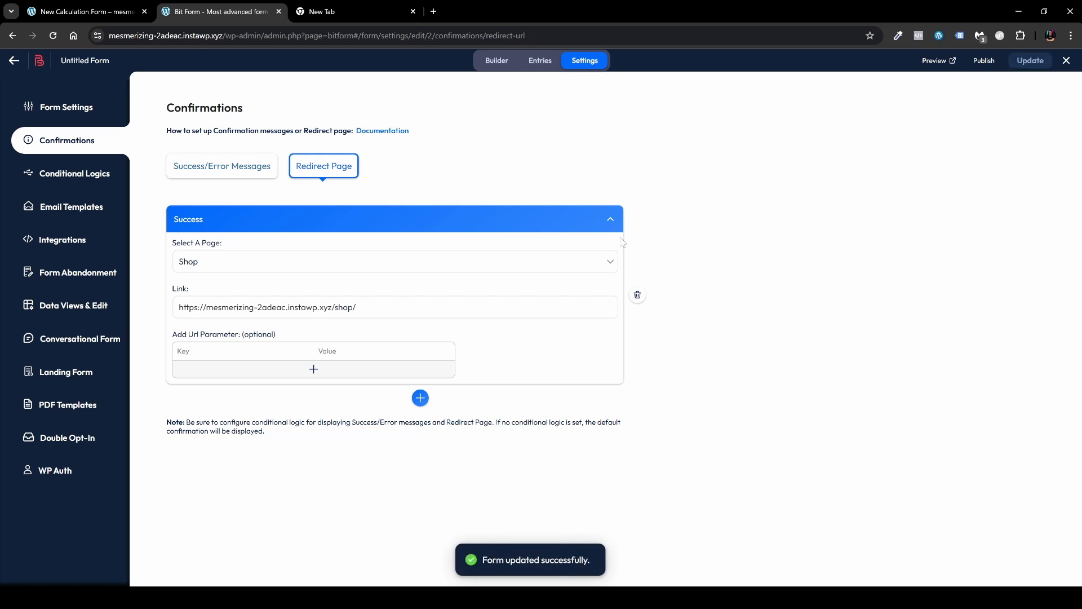
left_click(101, 210)
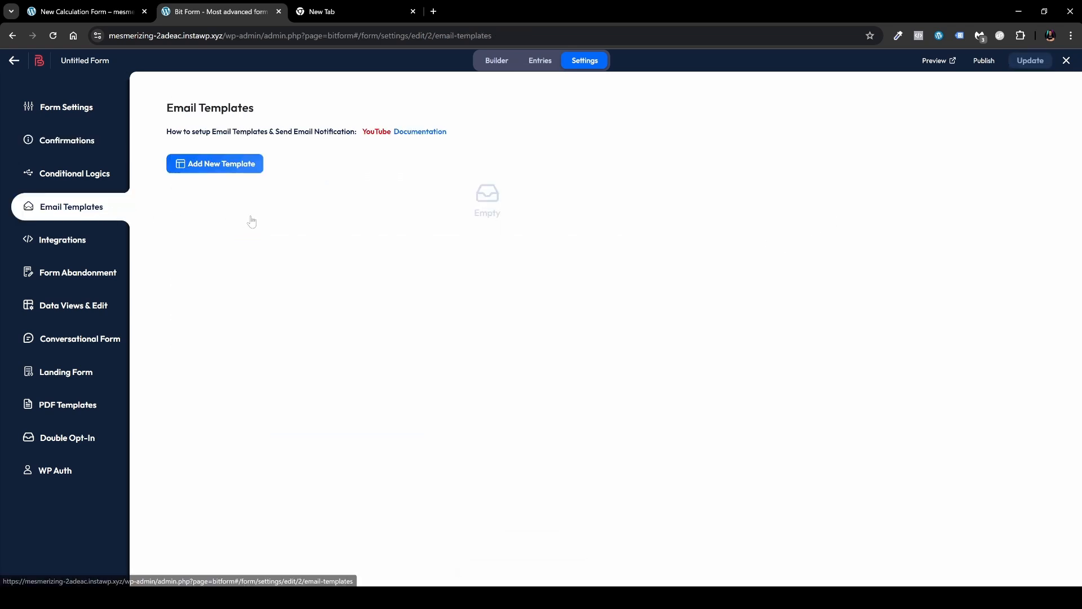
left_click(217, 168)
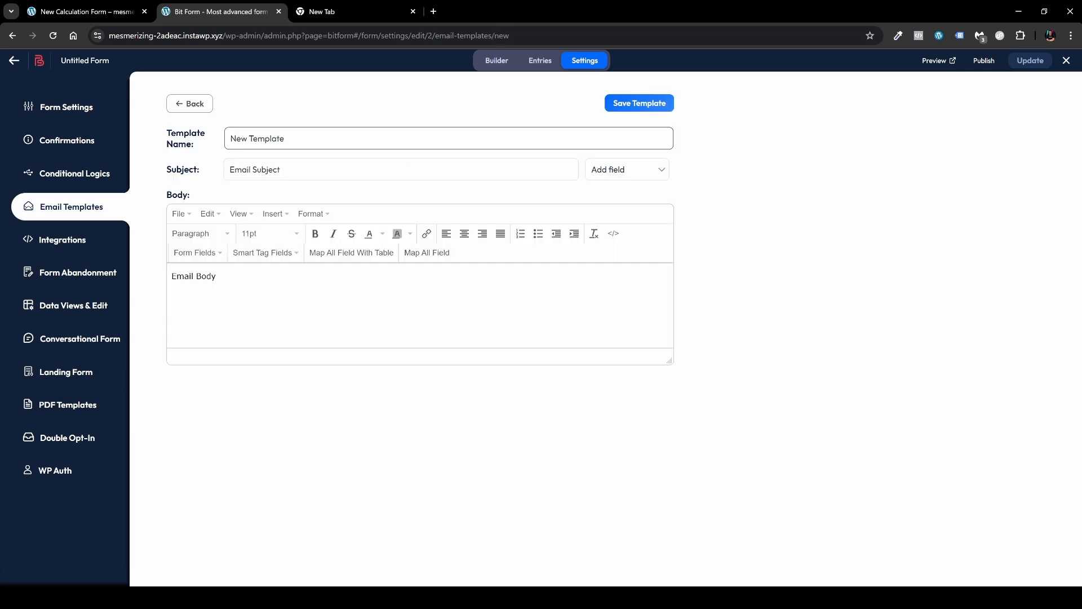
triple_click(267, 140)
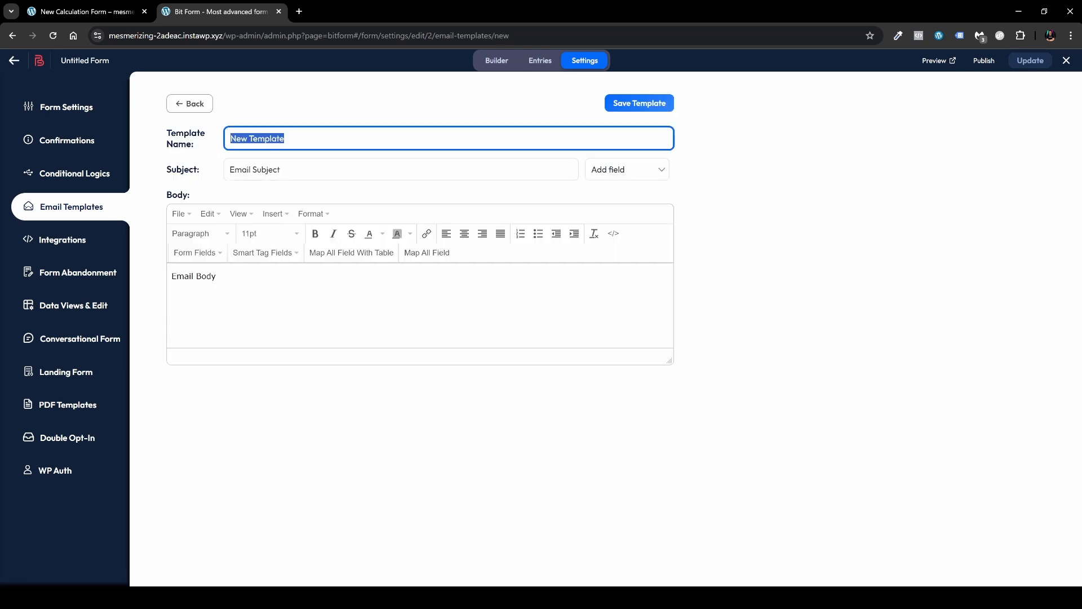
type("Succe")
type("ssful Payme")
key("BackSpace")
type("ful Payment")
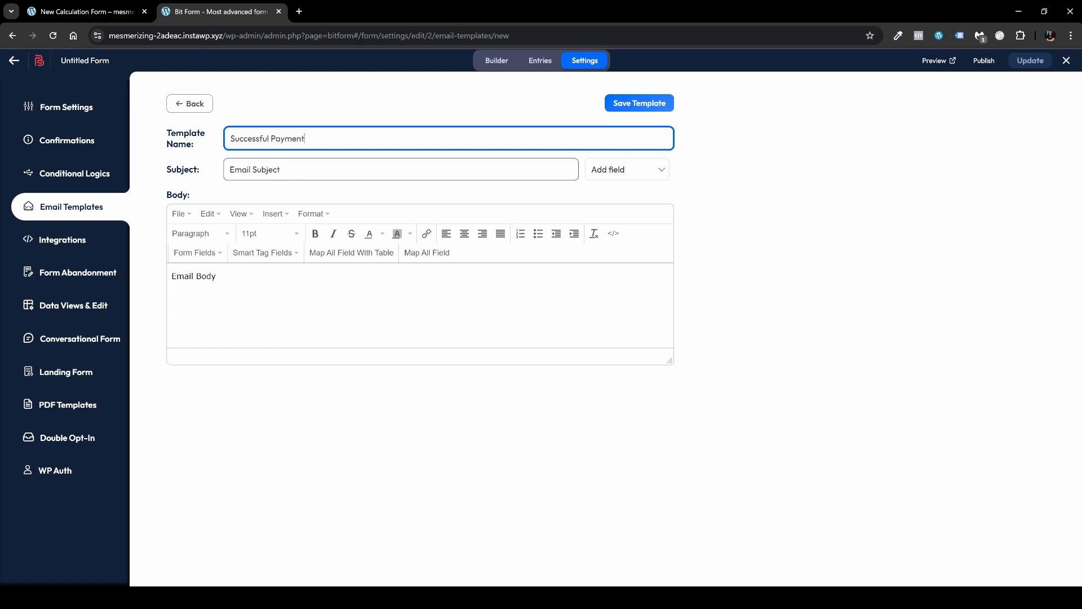
- Copy the template name Successful Payment into the email subject
key("ctrl+shift+Left")
key("ctrl+shift+Left")
key("ctrl+c")
key("Tab")
key("ctrl+v")
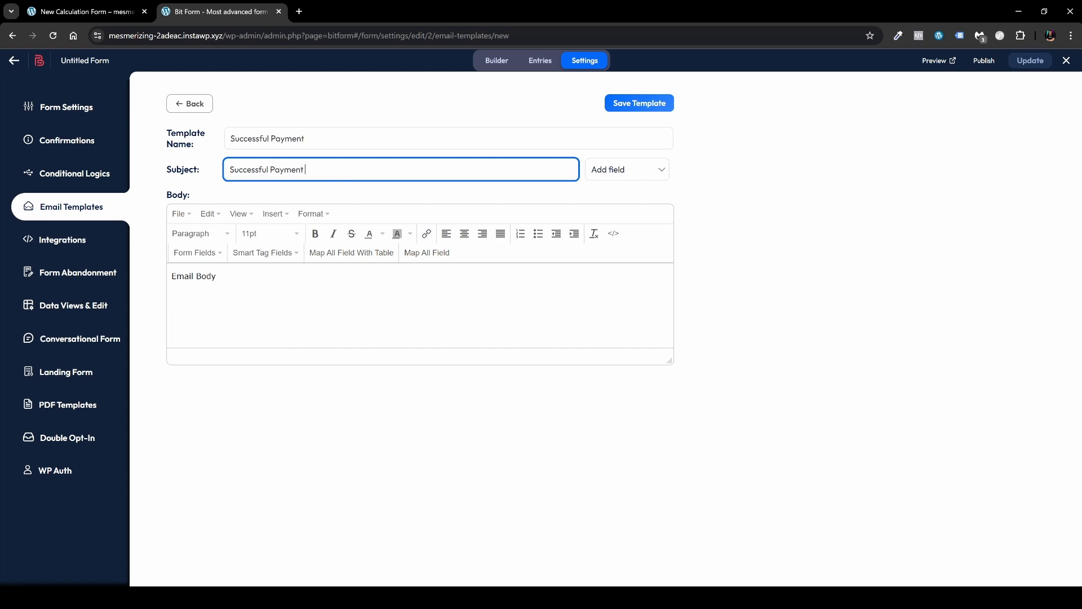
- Insert the Full Name field code ${b2-2} at the start of the email subject, before Successful Payment
left_click(628, 171)
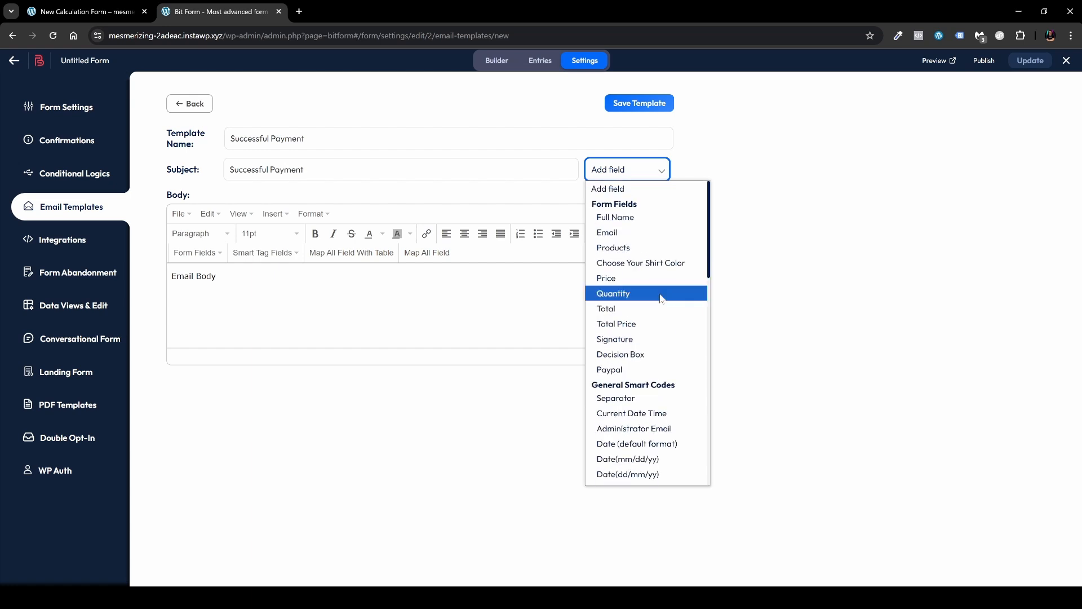
left_click(645, 218)
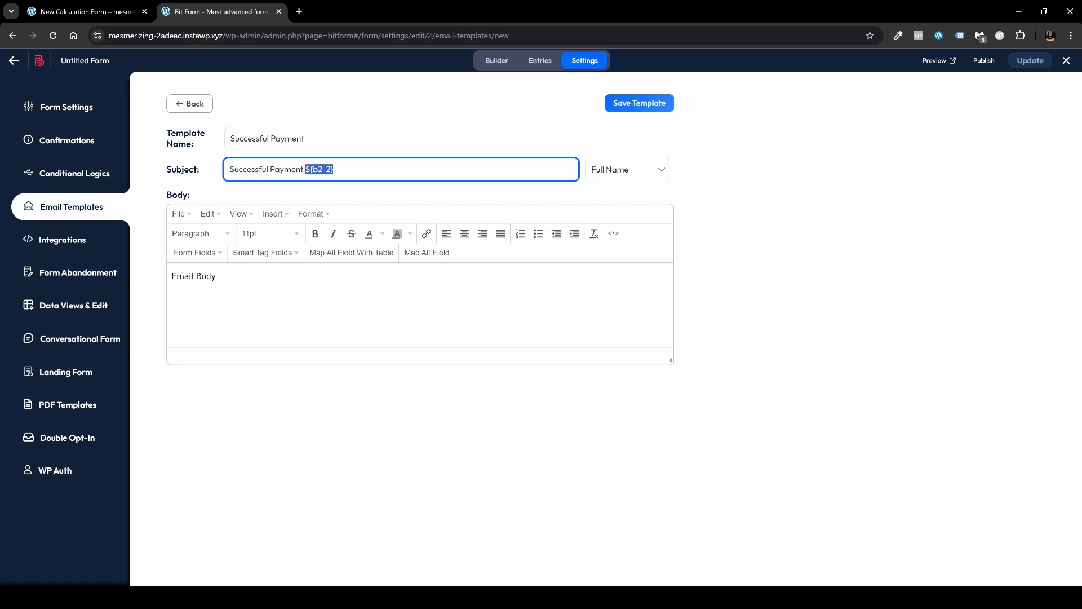
key("BackSpace")
key("Home")
type("${b2-2}")
key("BackSpace")
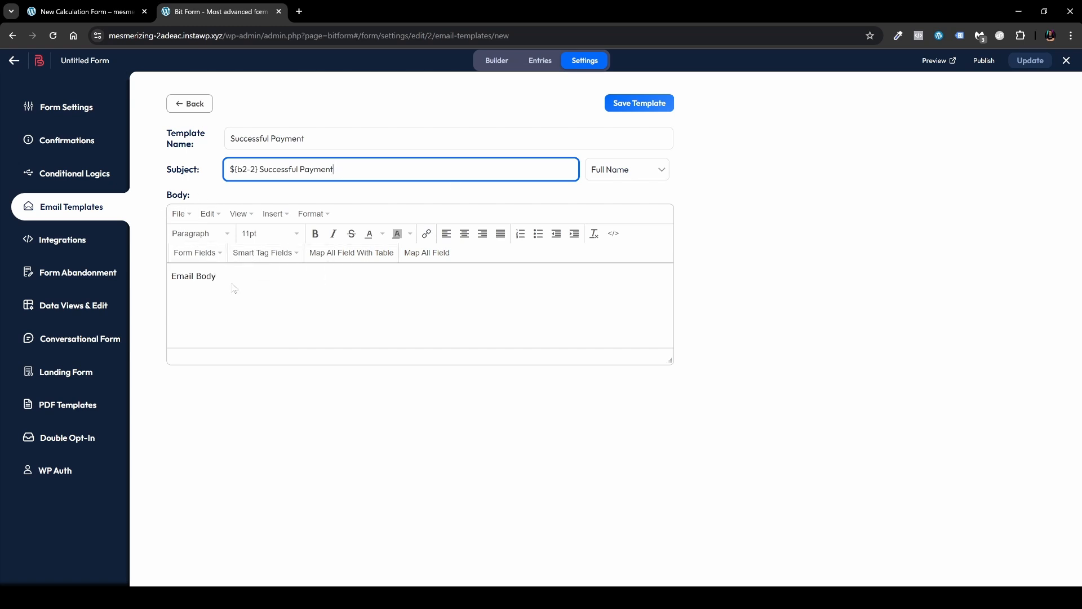
- Replace the placeholder email body with a table mapping all form fields
triple_click(262, 283)
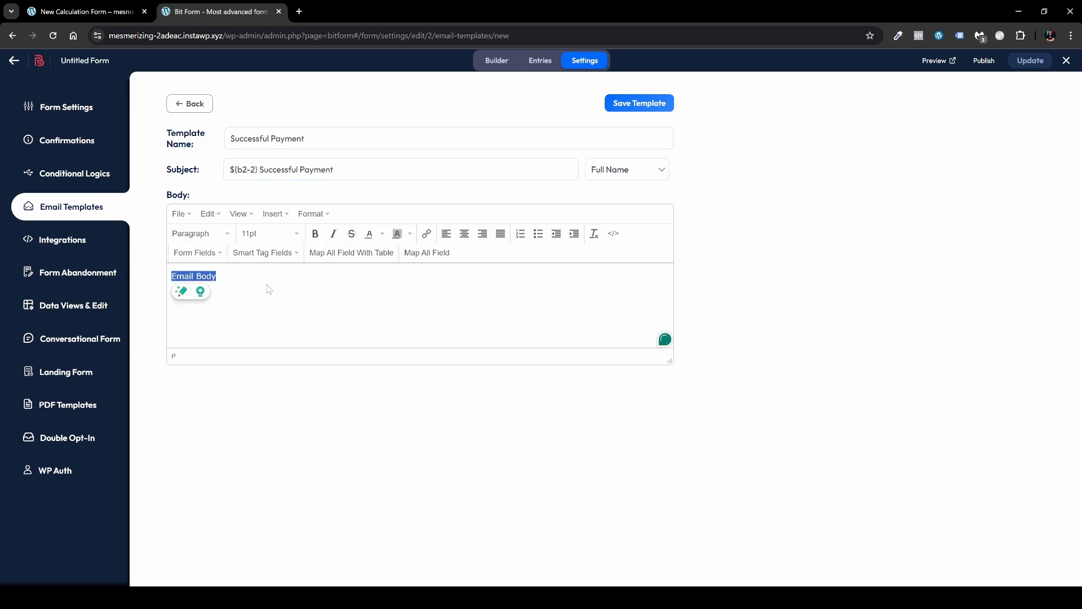
key("BackSpace")
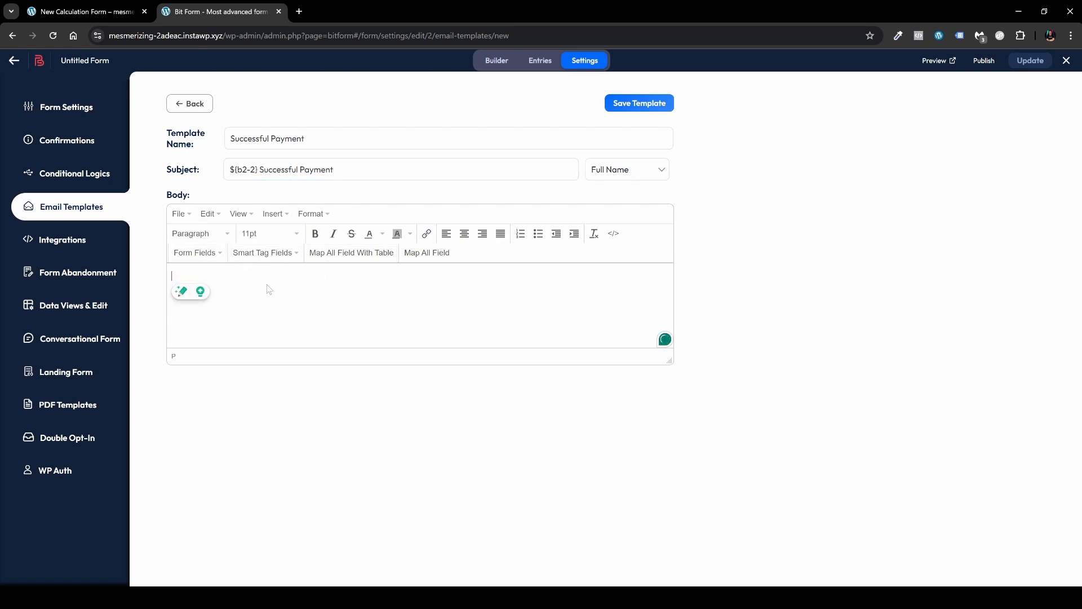
left_click(367, 258)
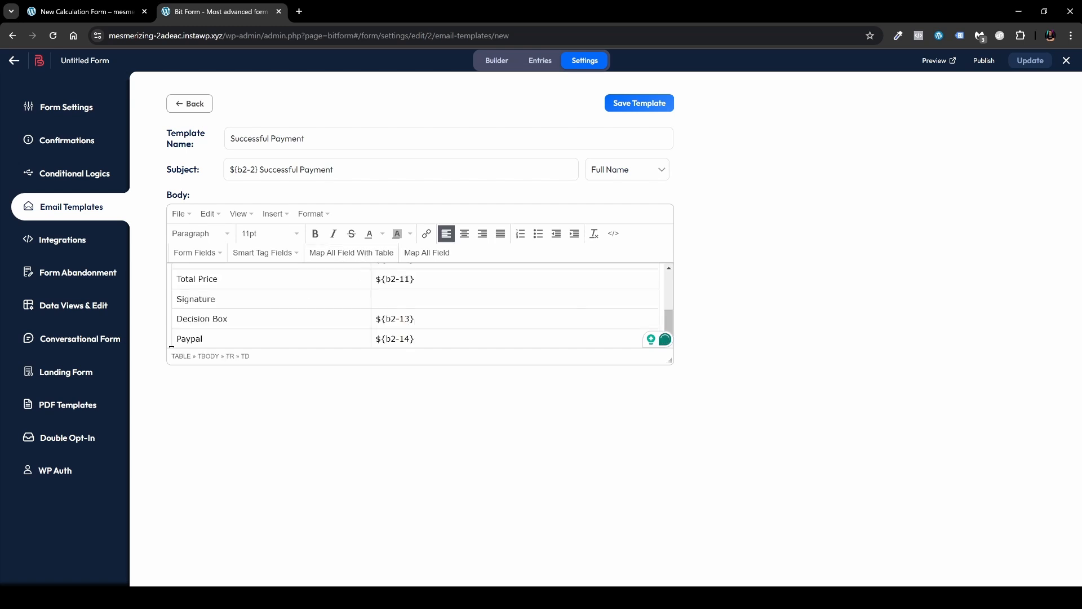
- Review the mapped field table in the email body and save the Successful Payment template
scroll(420, 305, "up", 3)
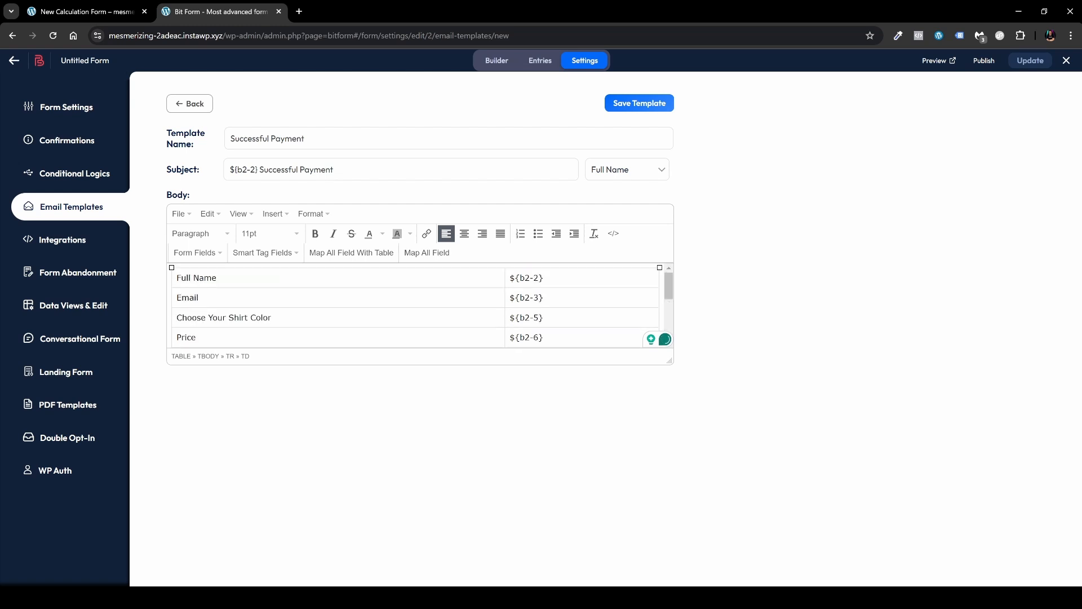
scroll(417, 304, "down", 5)
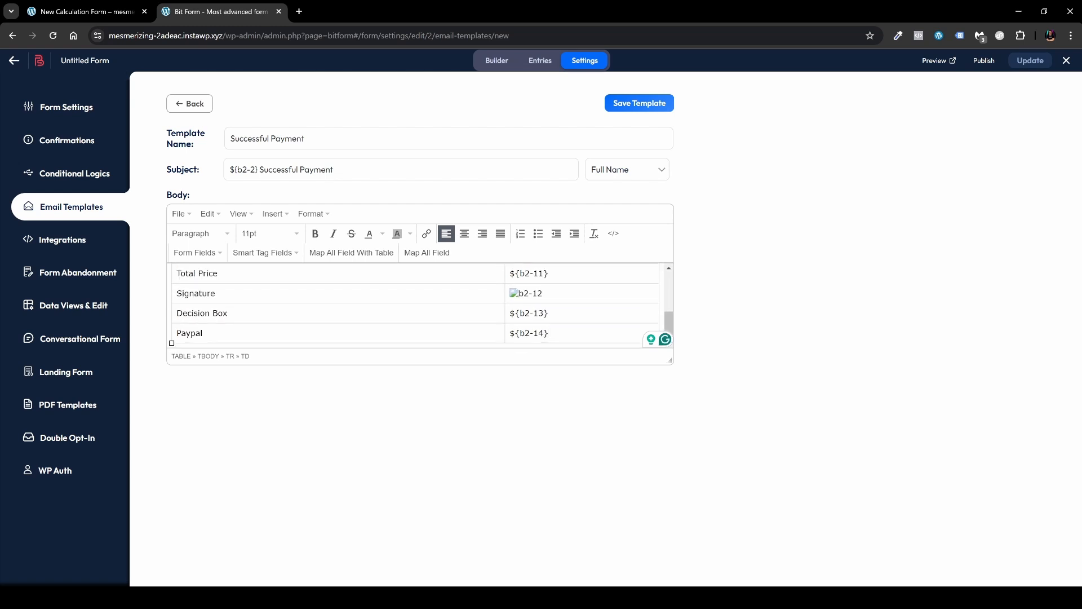
scroll(417, 304, "up", 5)
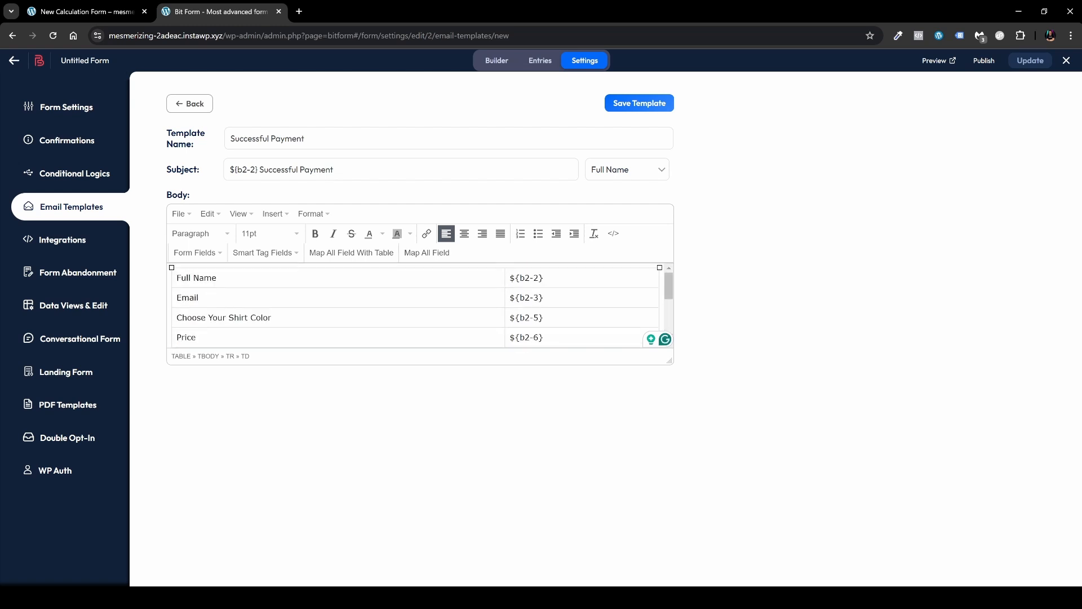
left_click(639, 106)
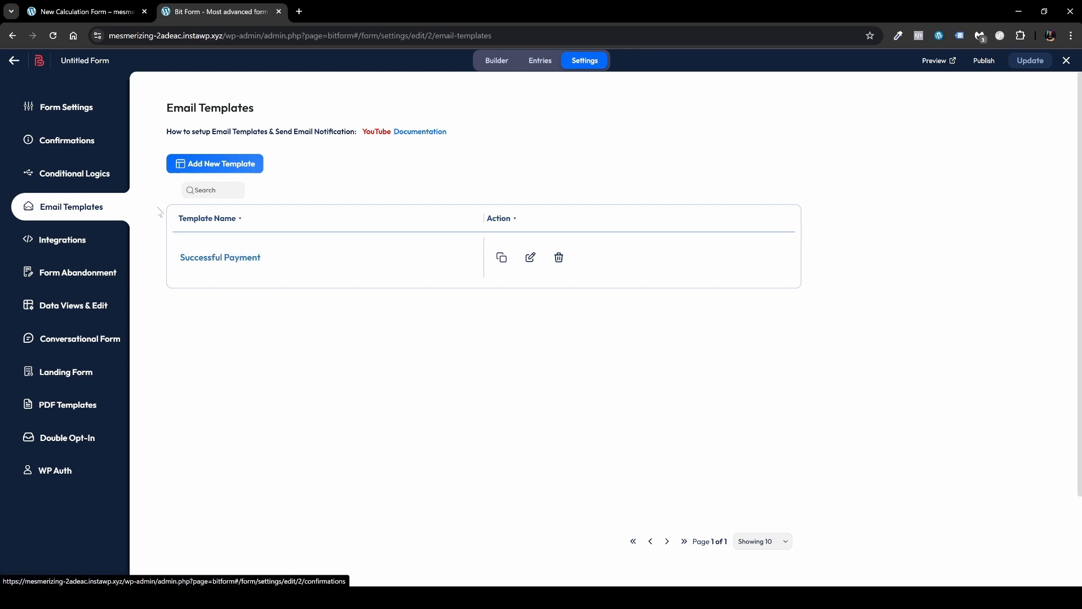
- Expand the Show Success Message conditional logic and select Form Success Message as its success message
left_click(96, 180)
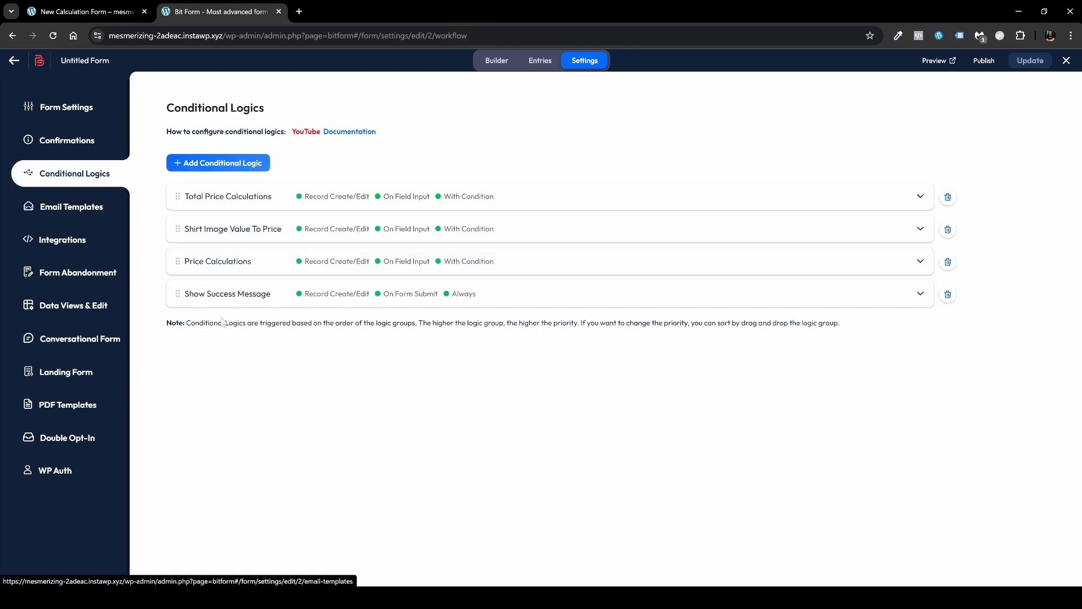
left_click(223, 295)
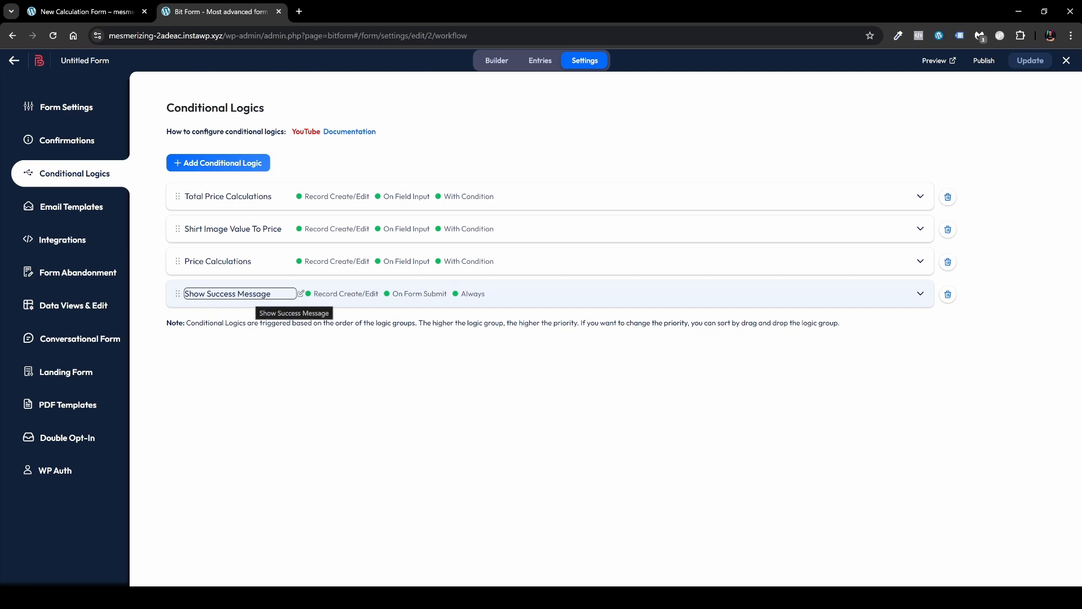
left_click(921, 293)
scroll(372, 361, "down", 3)
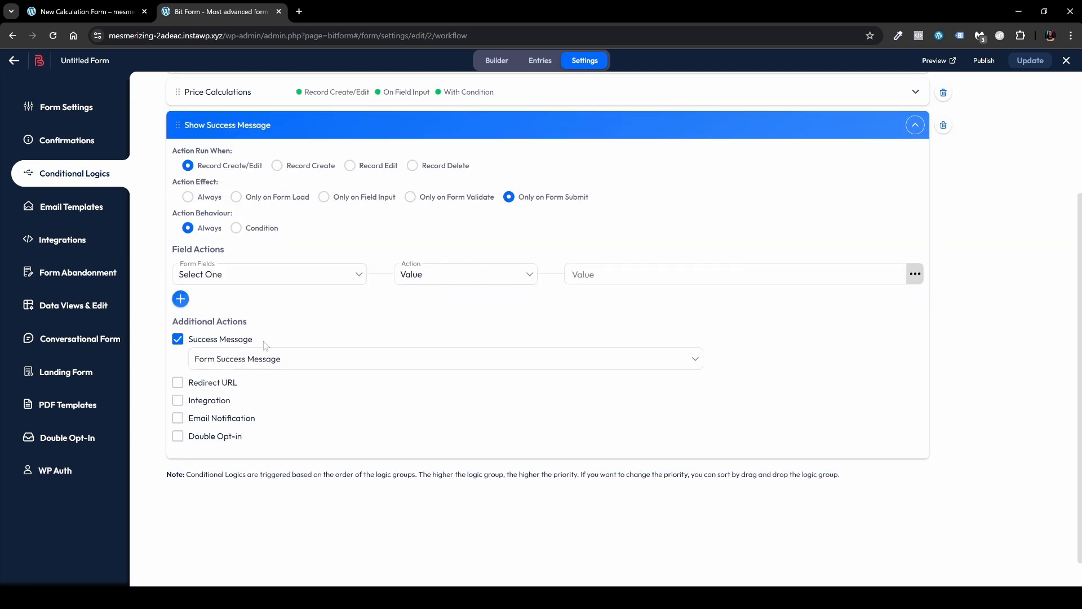
left_click(315, 367)
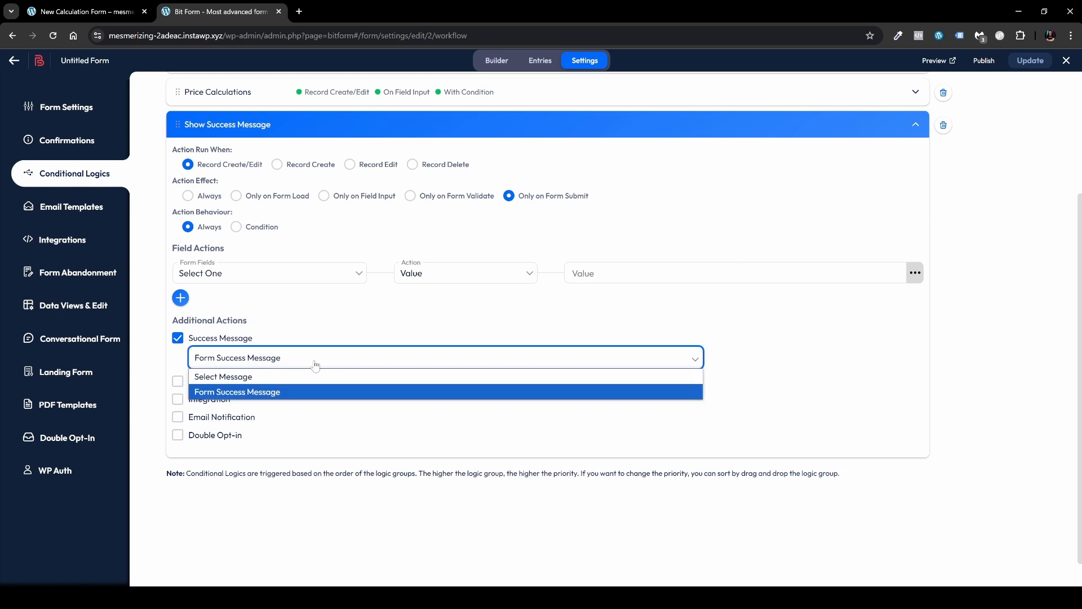
left_click(263, 393)
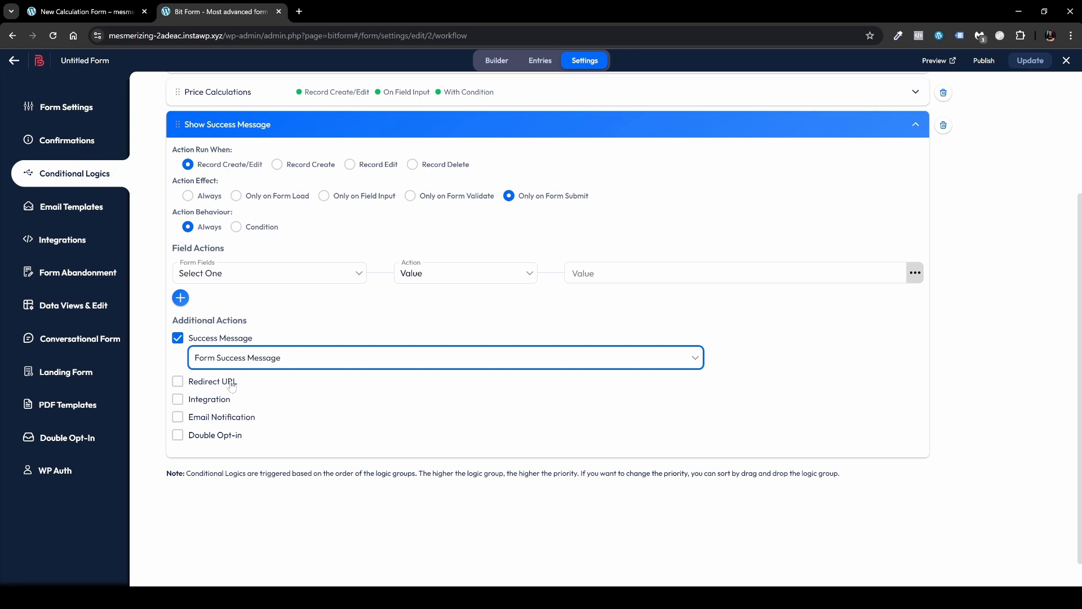
- Enable the Redirect URL action in the Show Success Message logic and choose Success as the redirect page
left_click(178, 382)
scroll(225, 385, "down", 1)
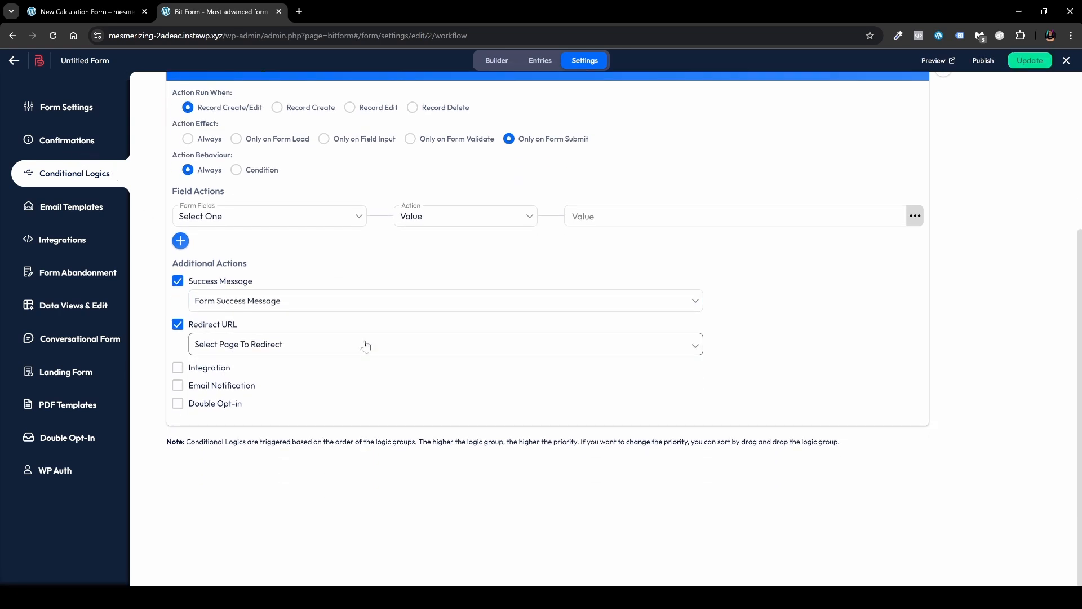
left_click(372, 346)
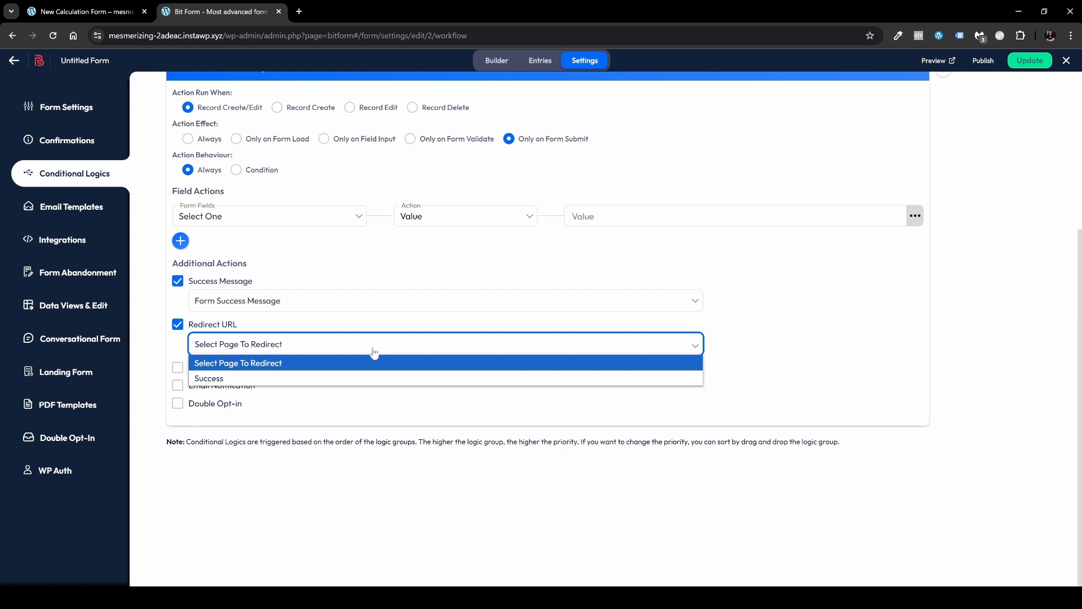
left_click(265, 378)
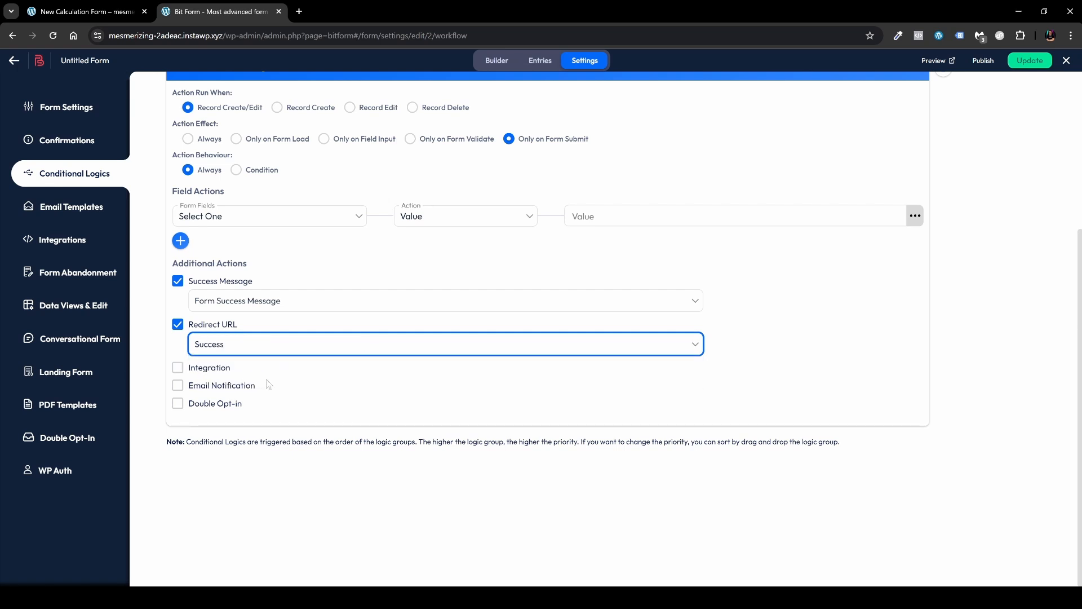
- Enable the Email Notification action with the Successful Payment template and update the form to save the logic
left_click(177, 385)
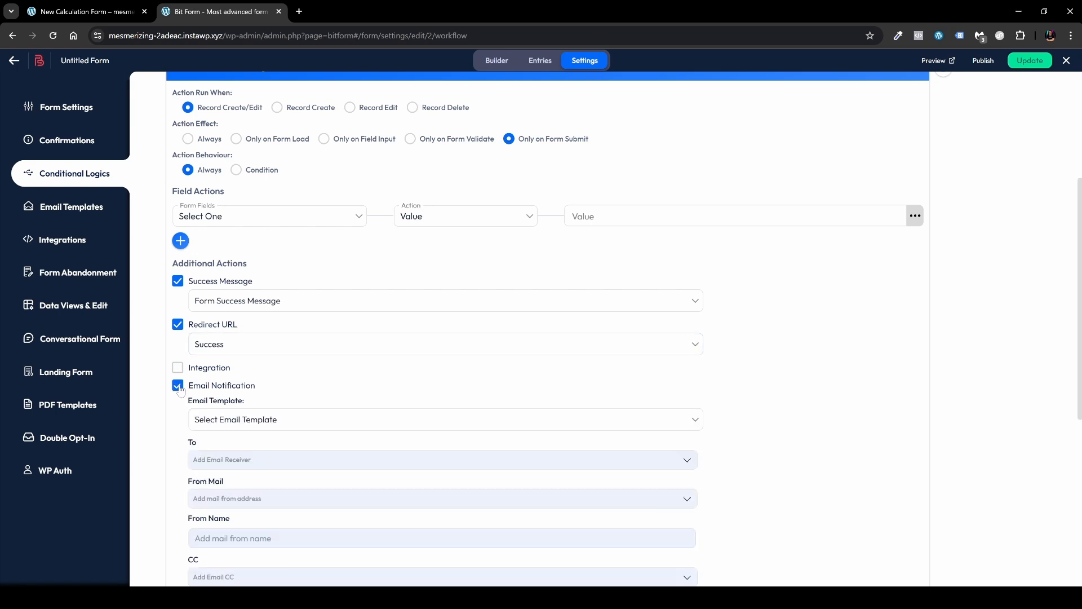
scroll(289, 265, "down", 4)
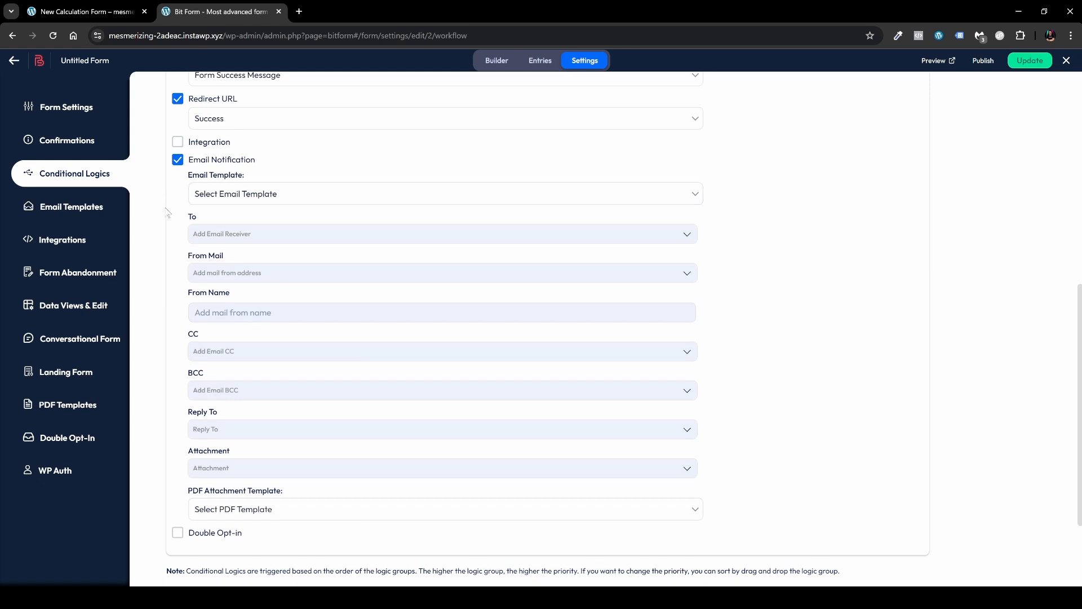
left_click(289, 198)
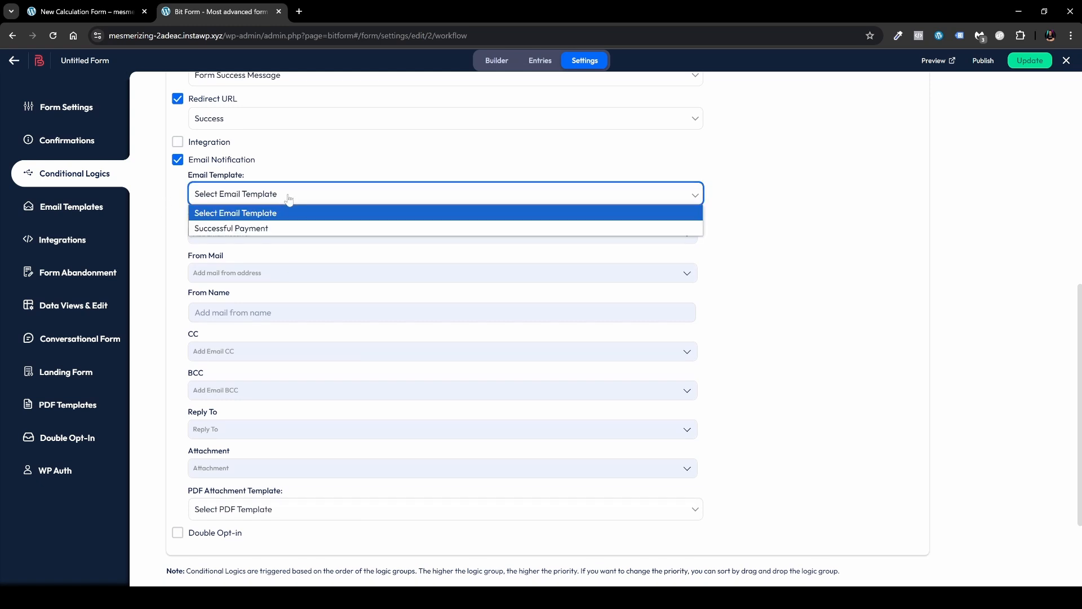
left_click(280, 228)
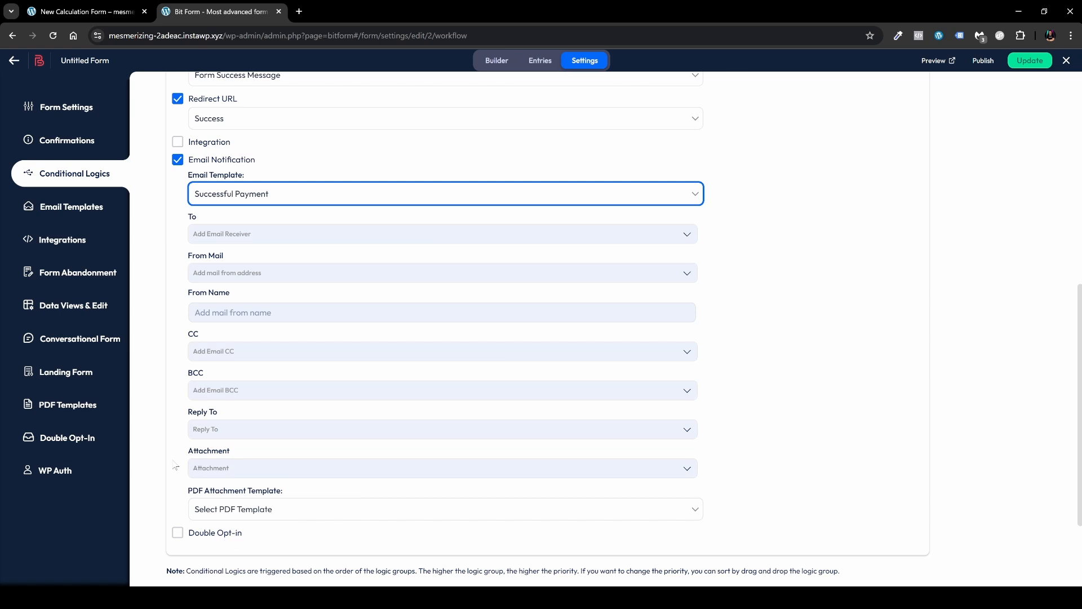
scroll(186, 265, "up", 4)
left_click(1030, 61)
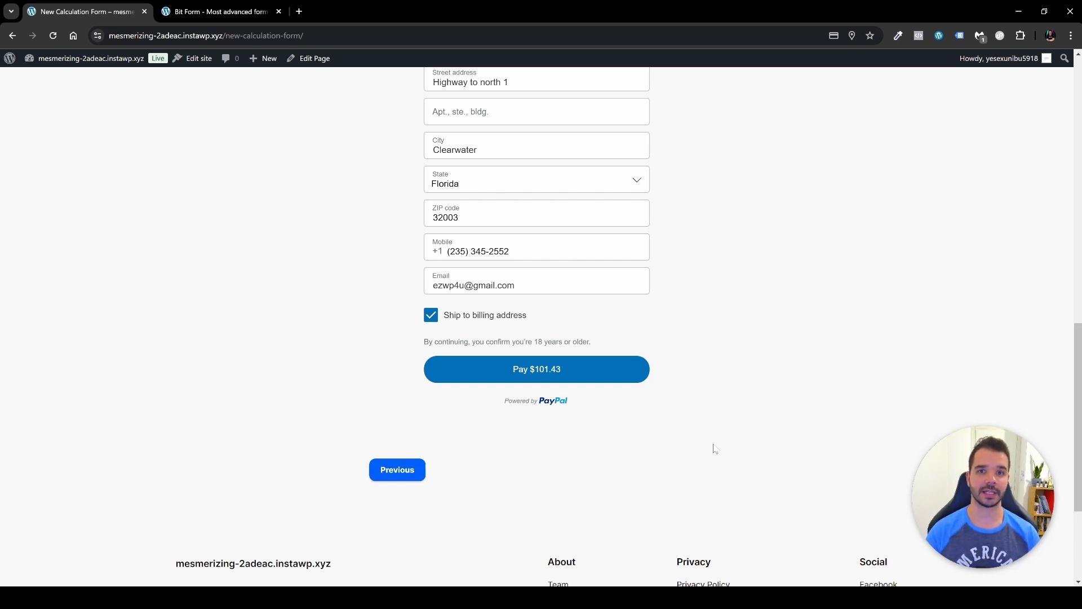
- Submit the filled-in PayPal card payment on the live New Calculation Form page
scroll(715, 448, "up", 1)
left_click(597, 423)
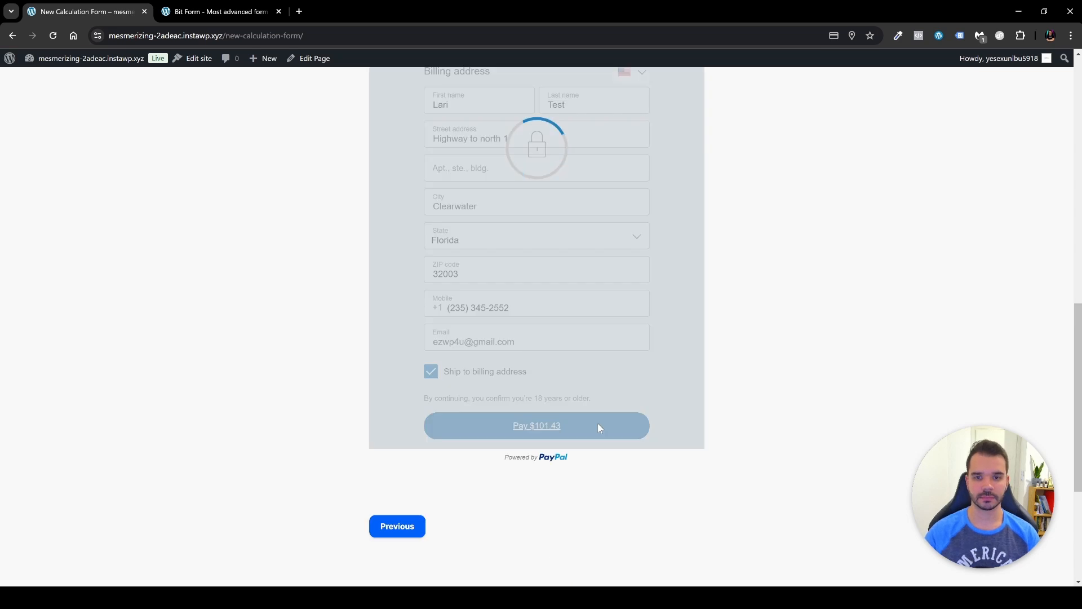